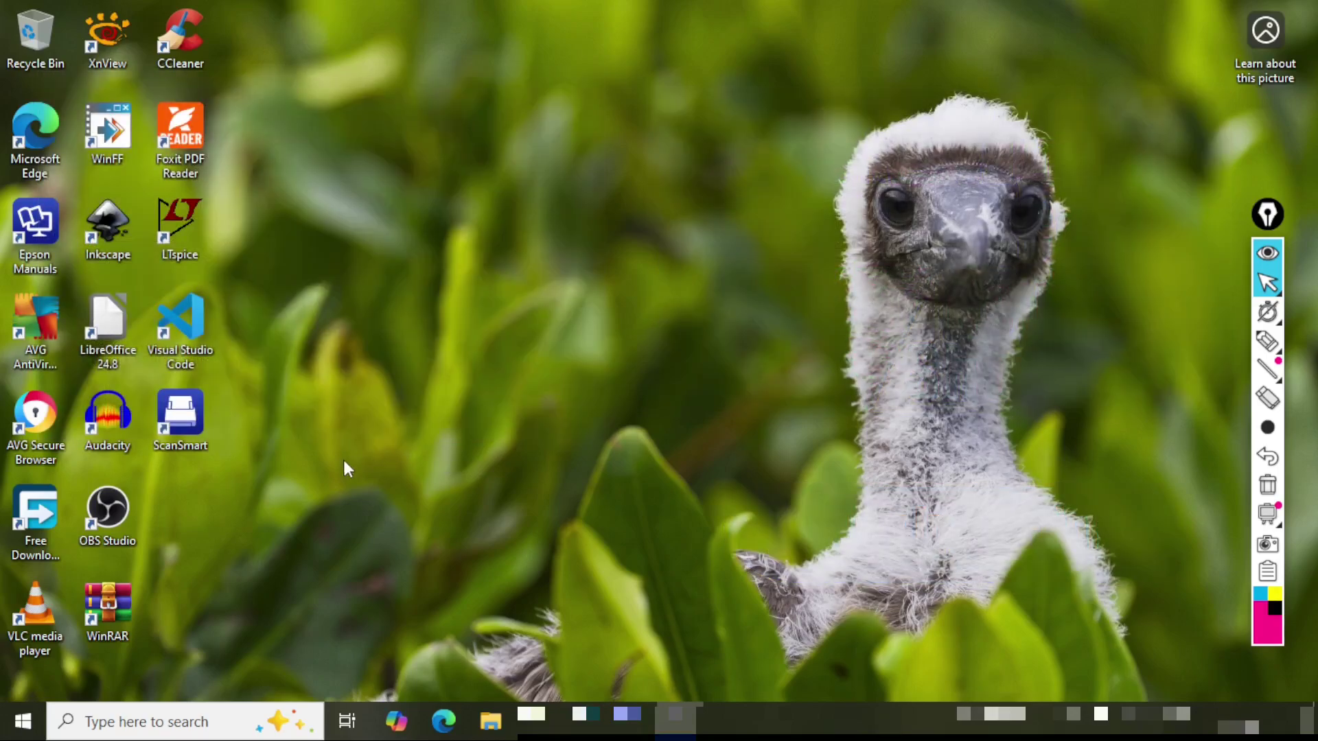
- Launch LTspice and save a new schematic as BJT-TTL_Inverter in the TechSimplifiedTV folder
{"action": "double_click", "coordinate": [186, 226]}
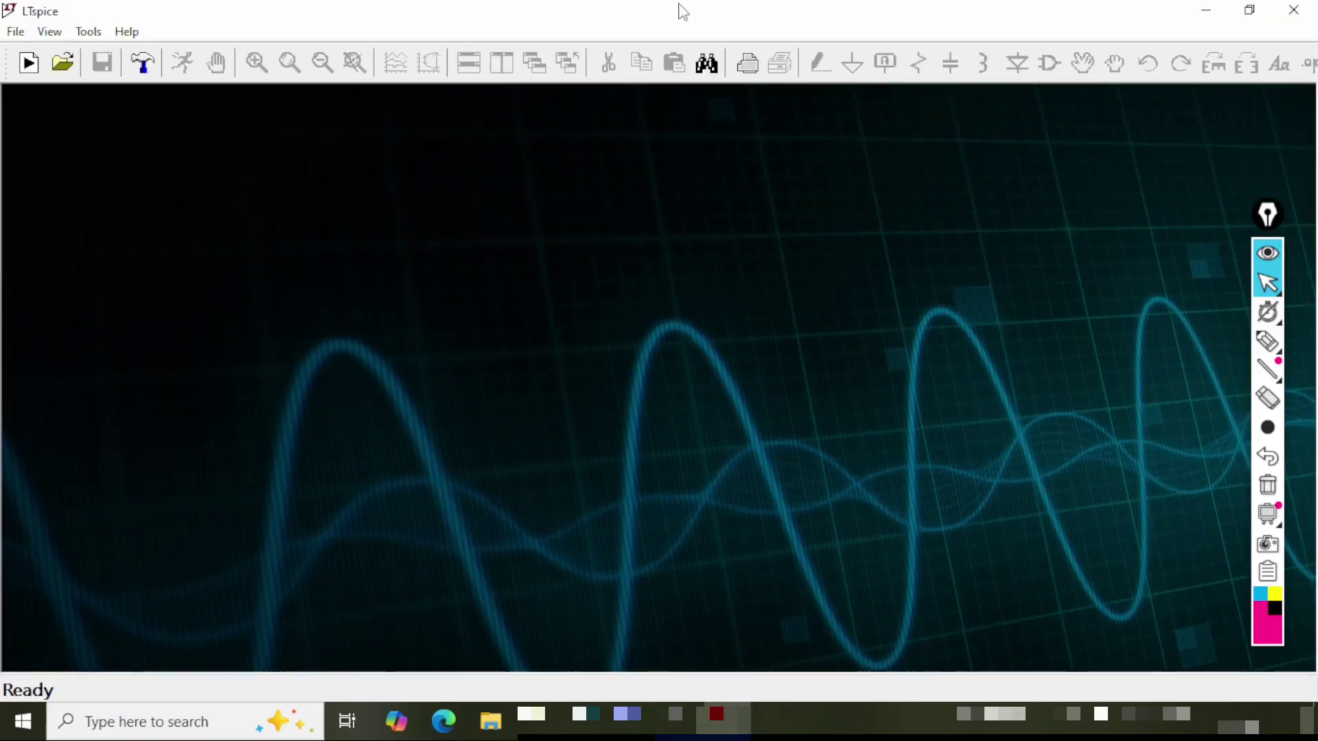
{"action": "left_click", "coordinate": [33, 66]}
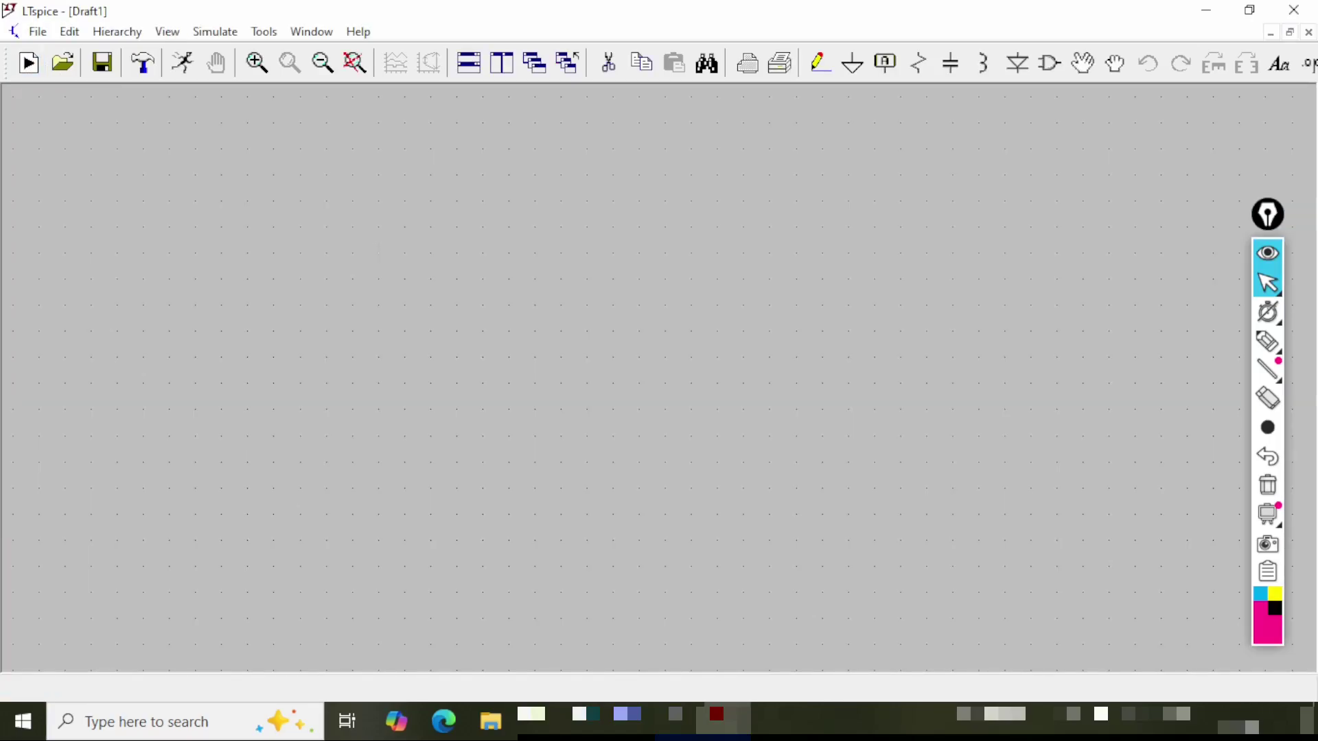
{"action": "left_click", "coordinate": [38, 31]}
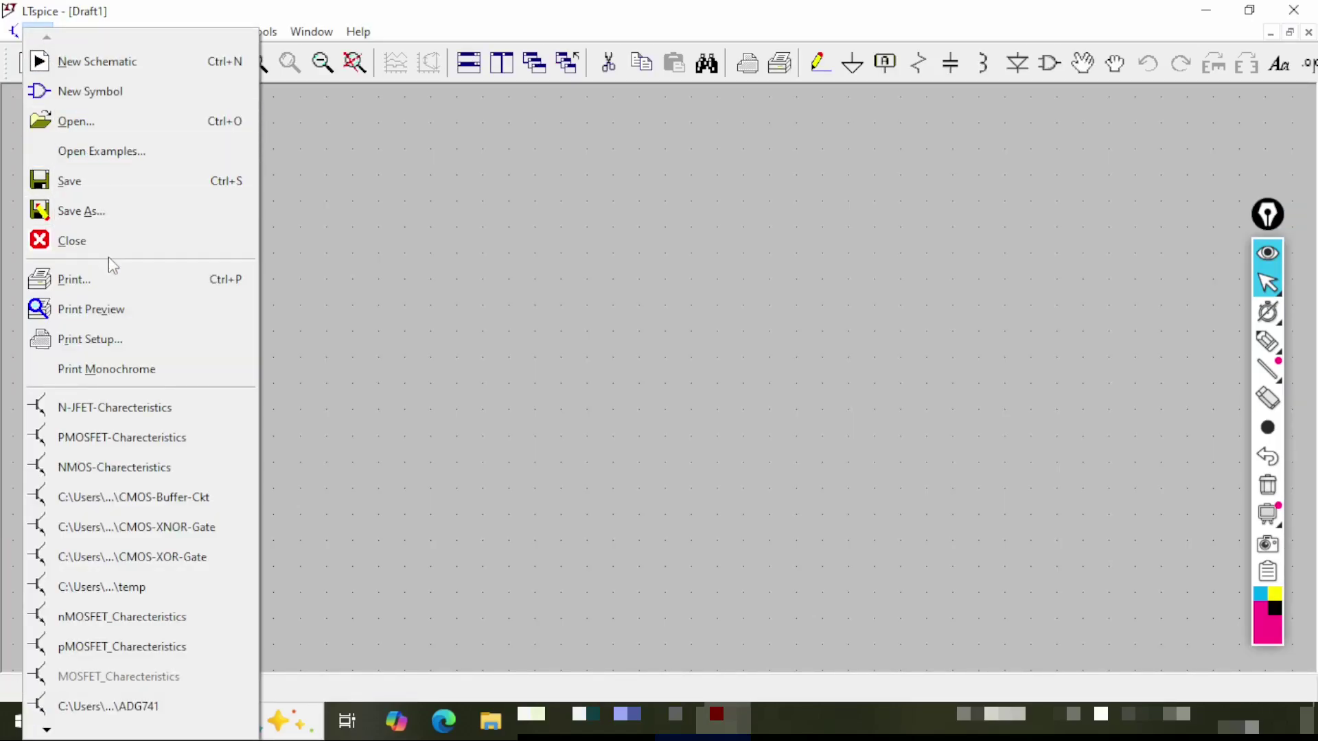
{"action": "left_click", "coordinate": [151, 222]}
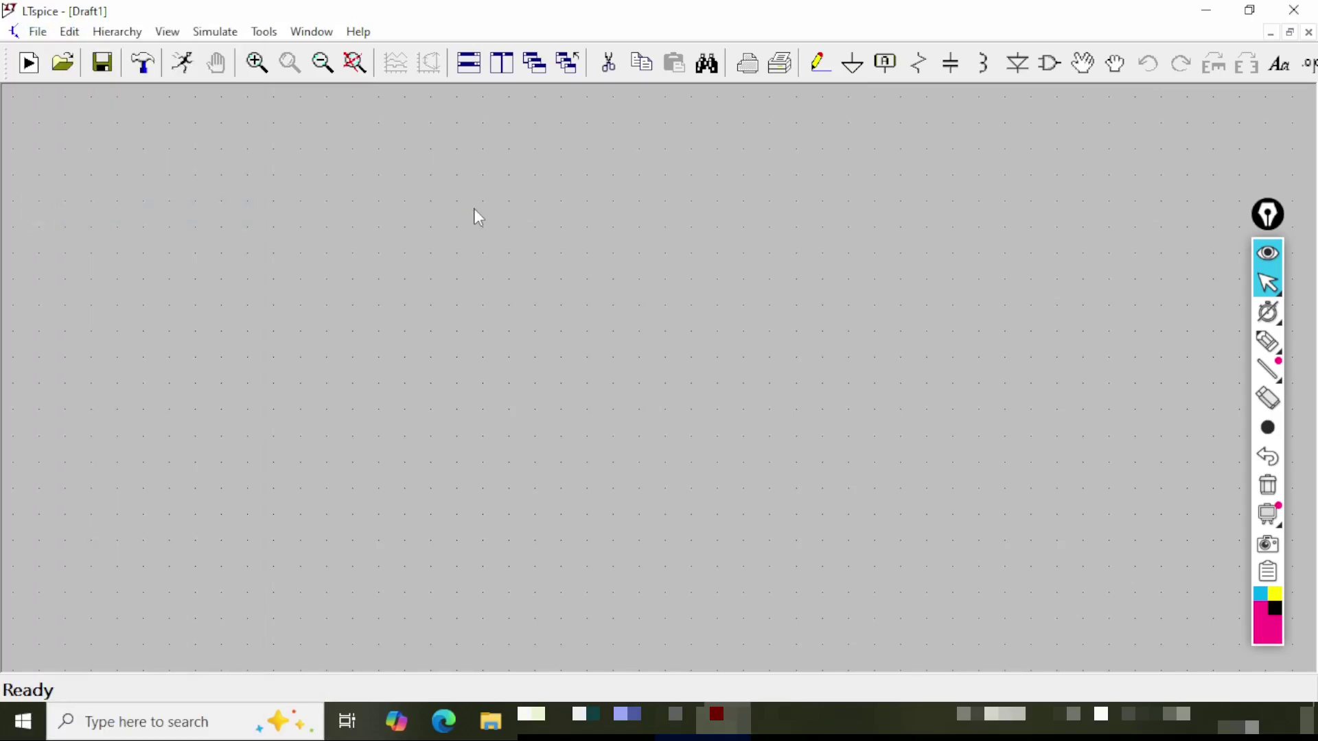
{"action": "type", "text": "BJT-TTL_inverter"}
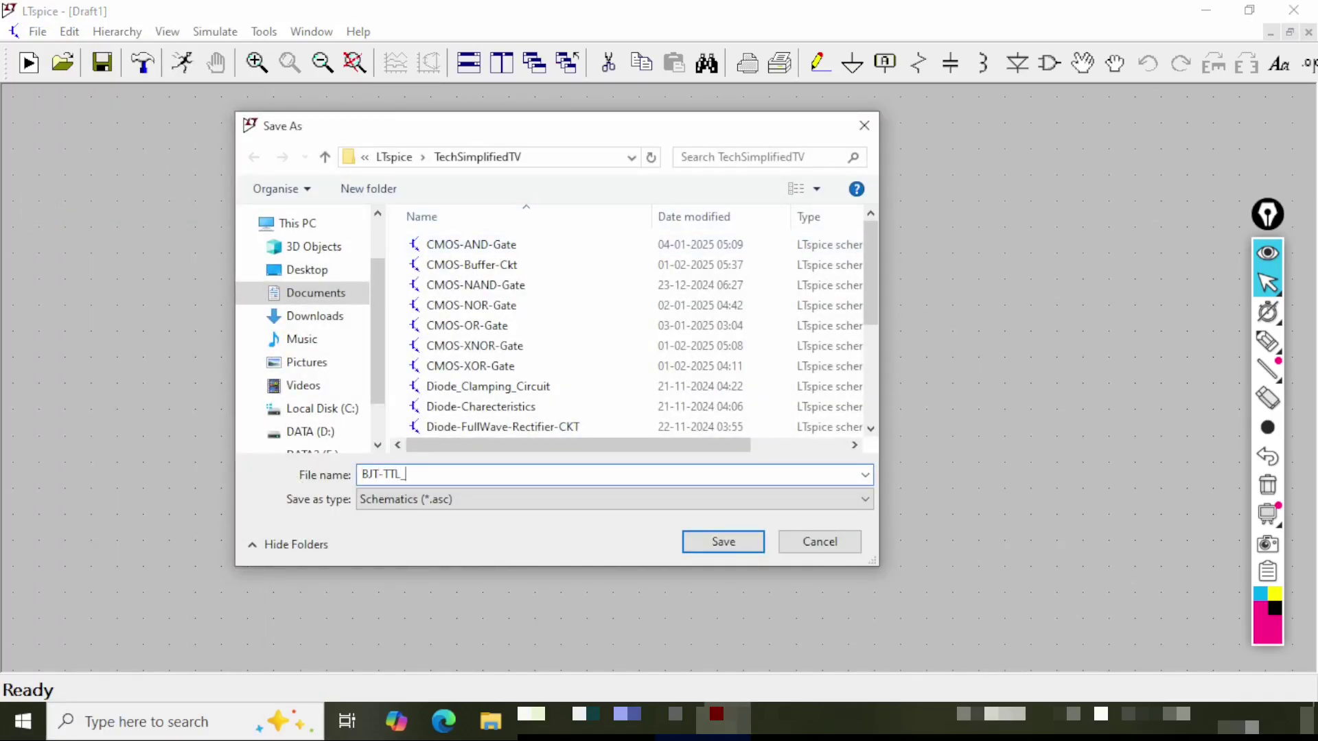
{"action": "left_click", "coordinate": [414, 474]}
{"action": "key", "text": "BackSpace"}
{"action": "type", "text": "I"}
{"action": "left_click_drag", "start_coordinate": [447, 474], "coordinate": [365, 476]}
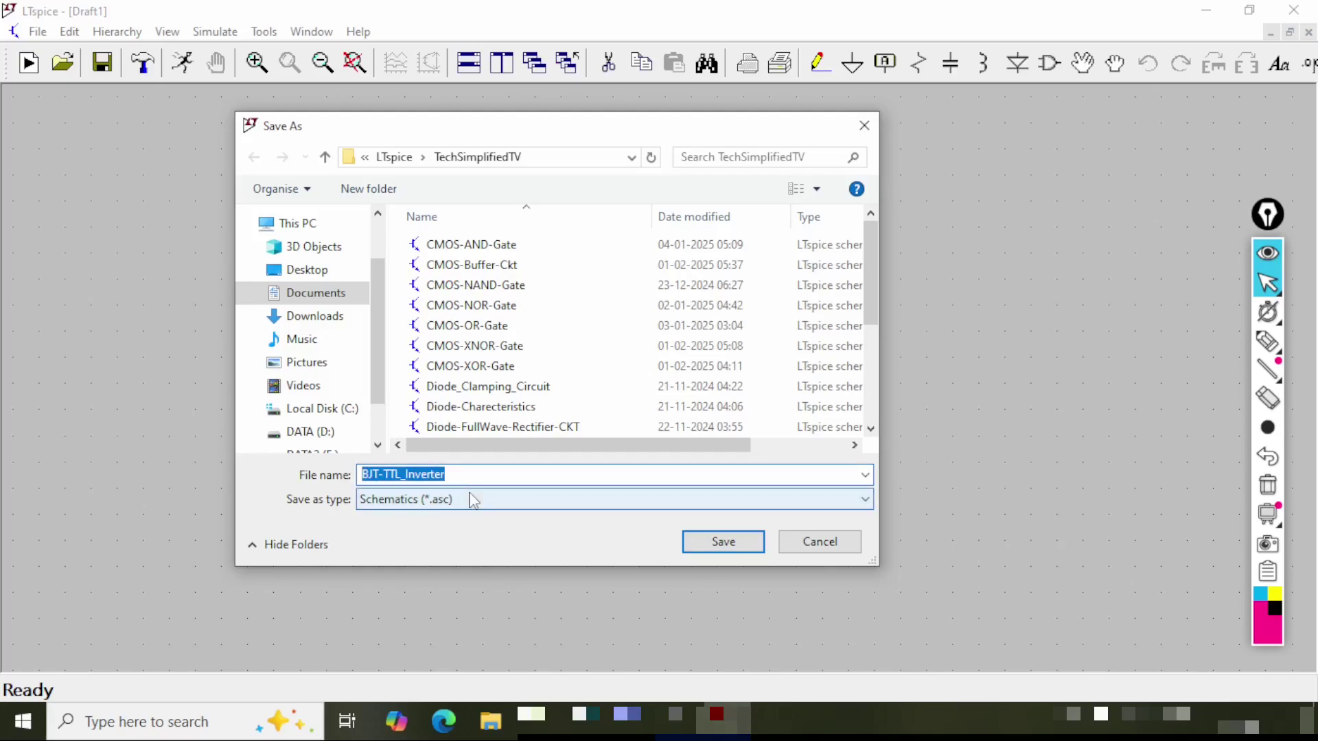
{"action": "left_click", "coordinate": [726, 546]}
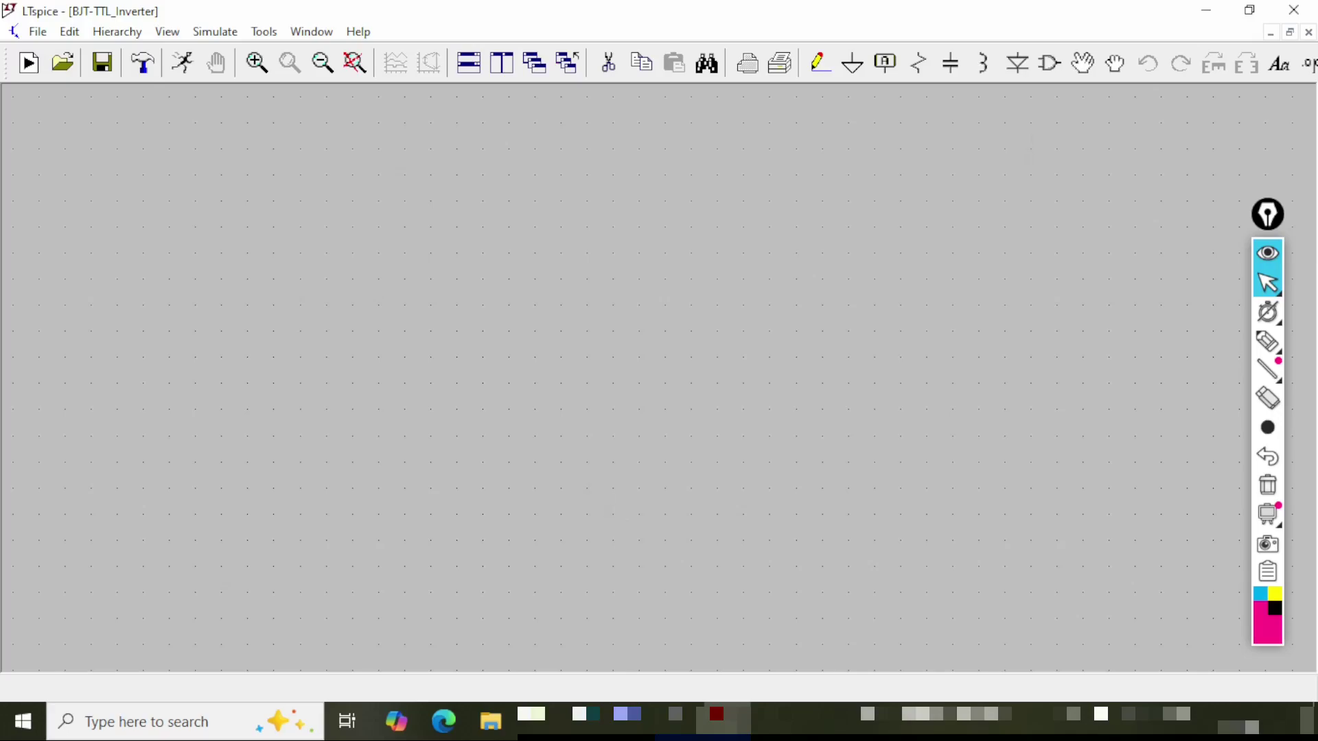
- Place an npn transistor, rotated once so its base points up, as the input transistor of the inverter
{"action": "left_click", "coordinate": [1050, 63]}
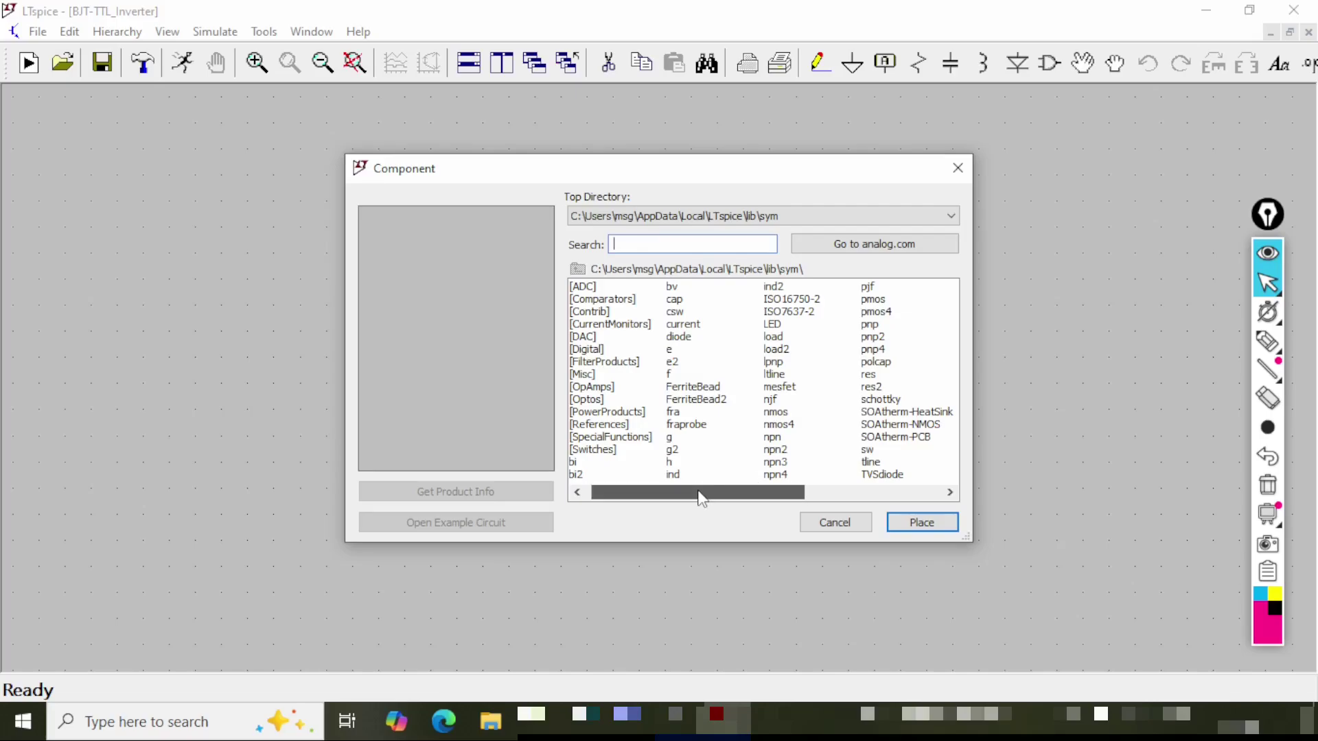
{"action": "left_click", "coordinate": [774, 438]}
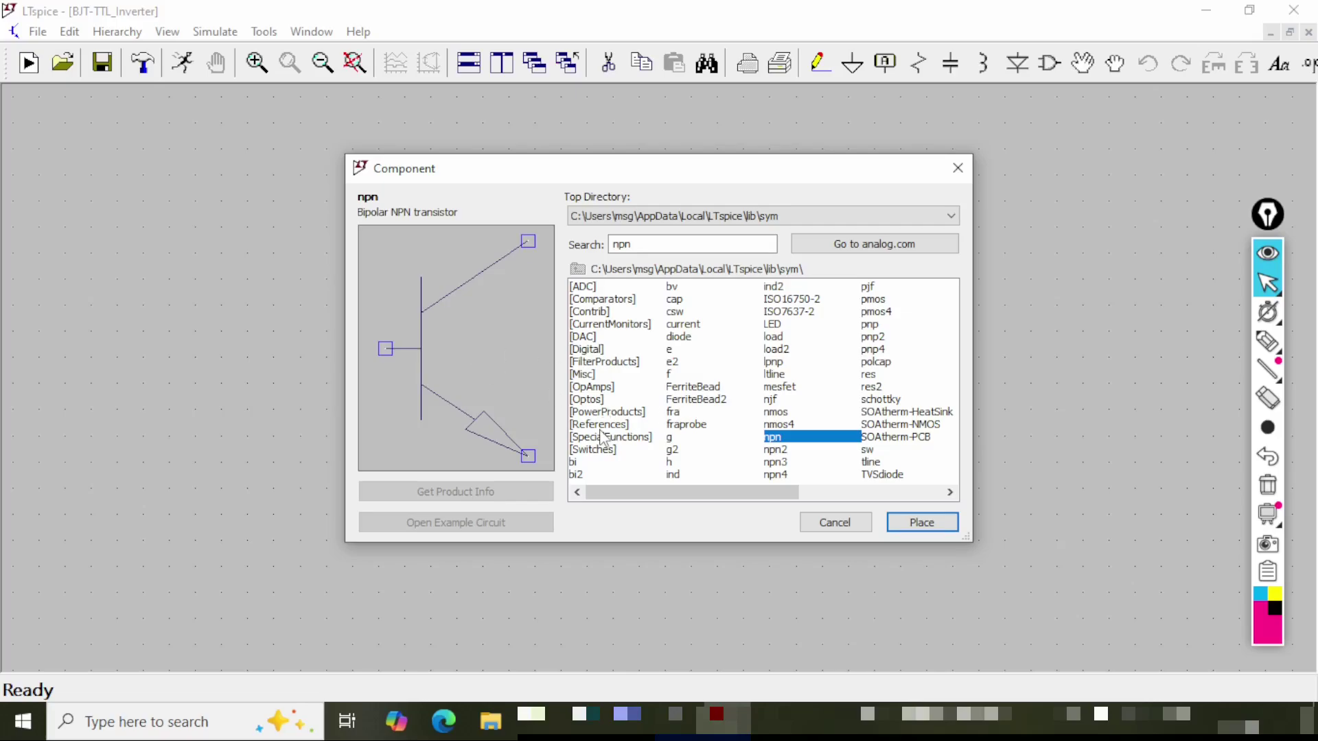
{"action": "left_click", "coordinate": [922, 523]}
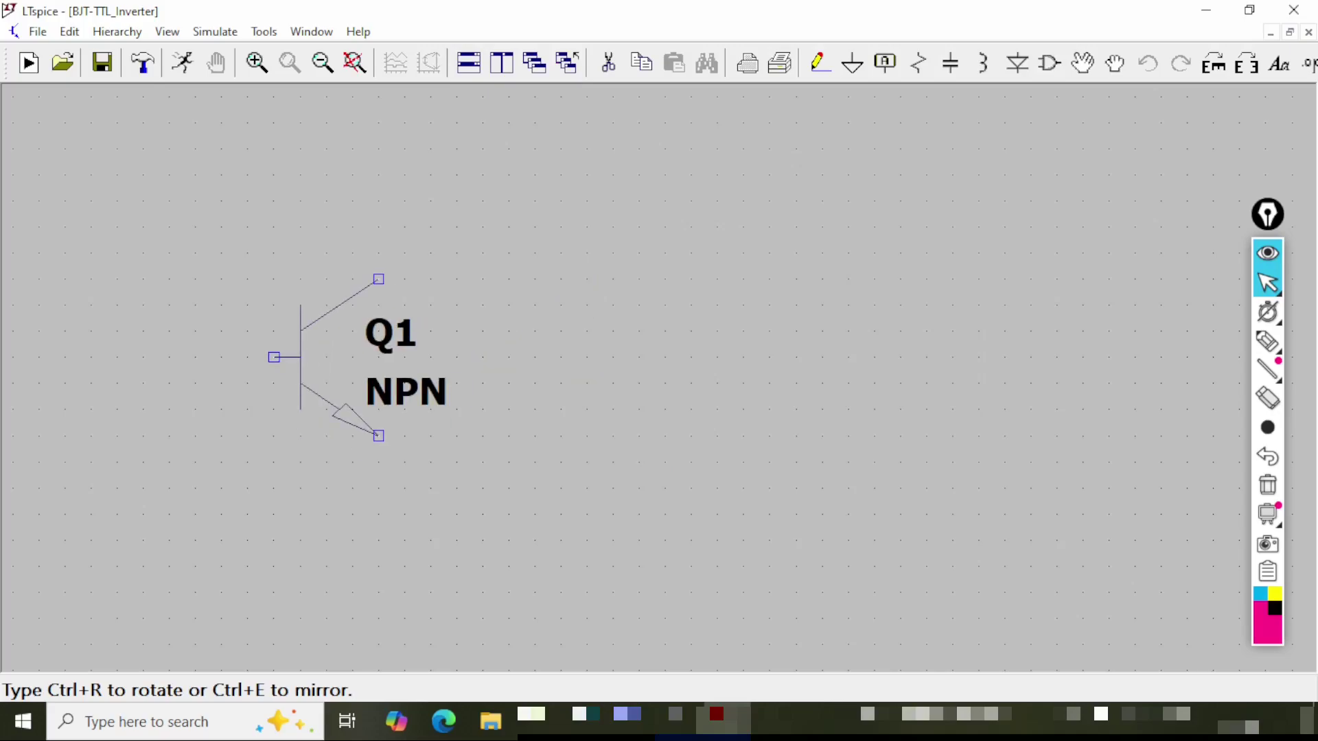
{"action": "key", "text": "ctrl+r"}
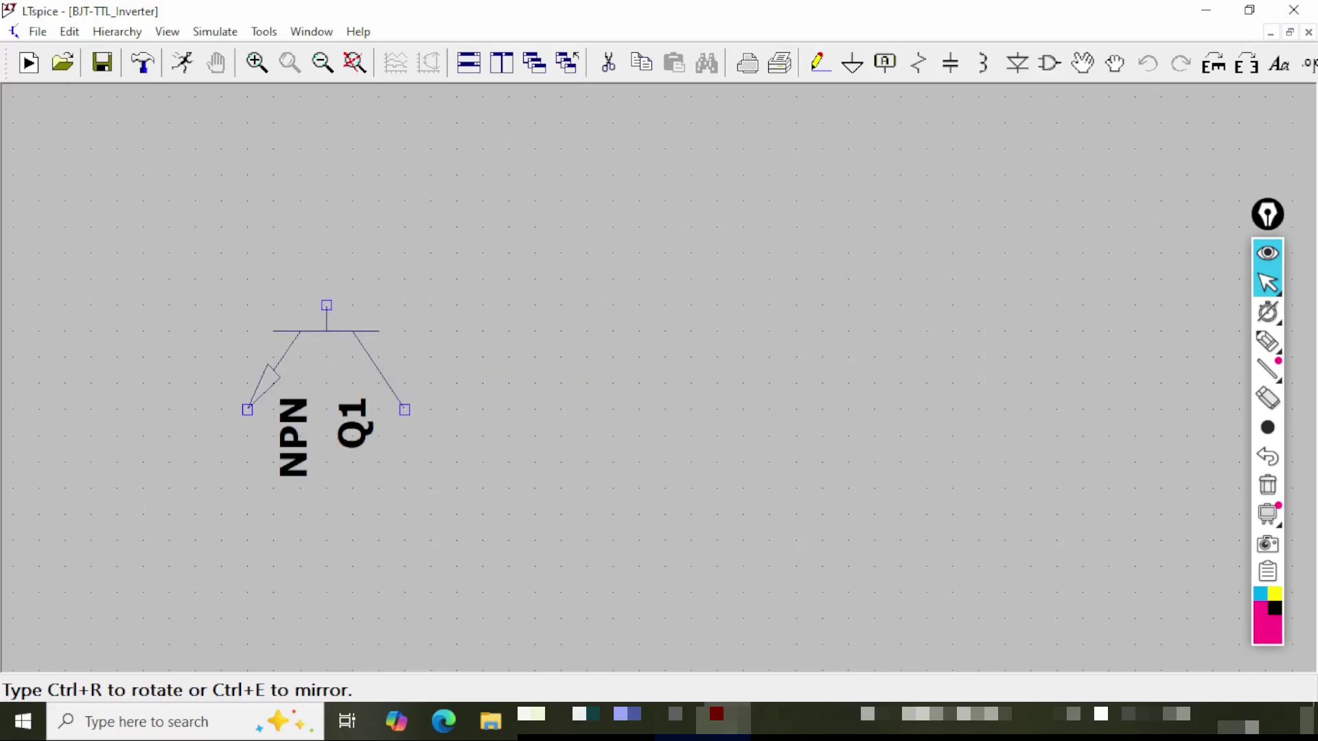
{"action": "left_click", "coordinate": [340, 352]}
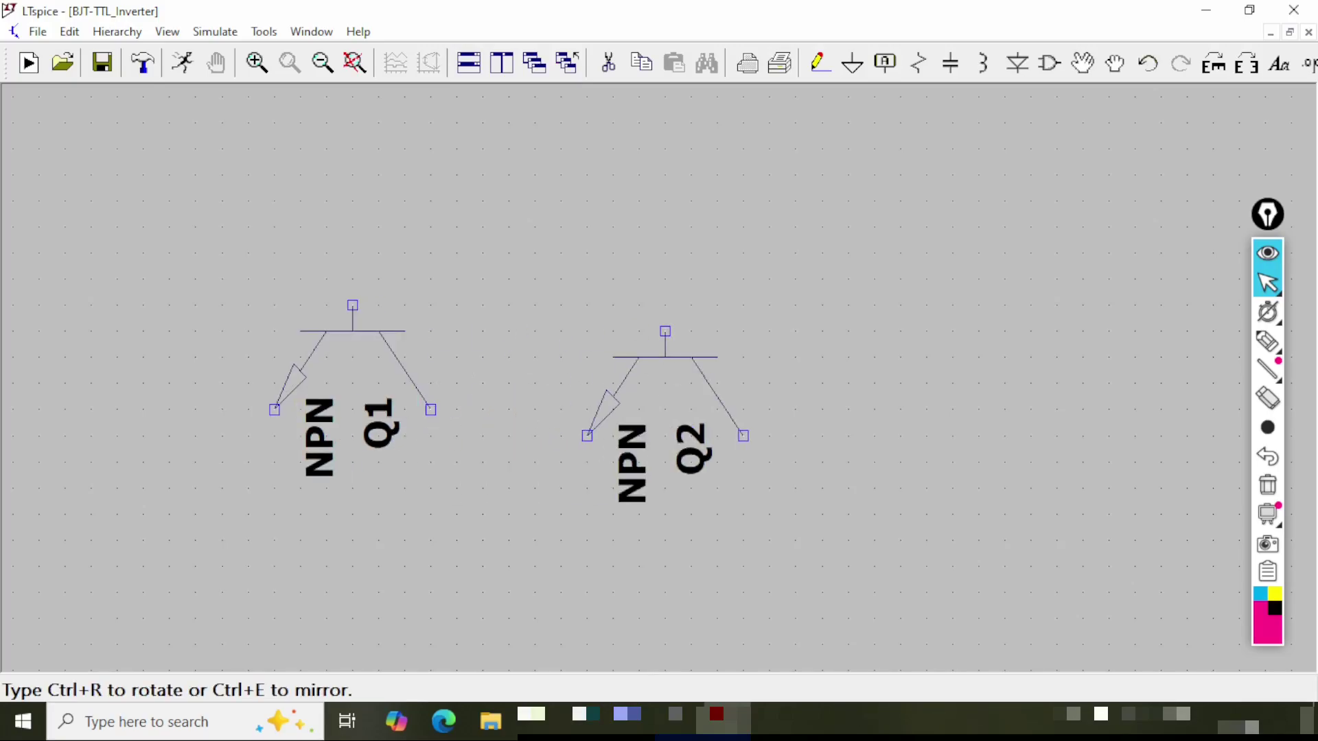
- Place two more npn transistors in upright orientation, Q2 to the right of Q1 and Q3 further right and lower
{"action": "key", "text": "ctrl+r"}
{"action": "key", "text": "ctrl+r"}
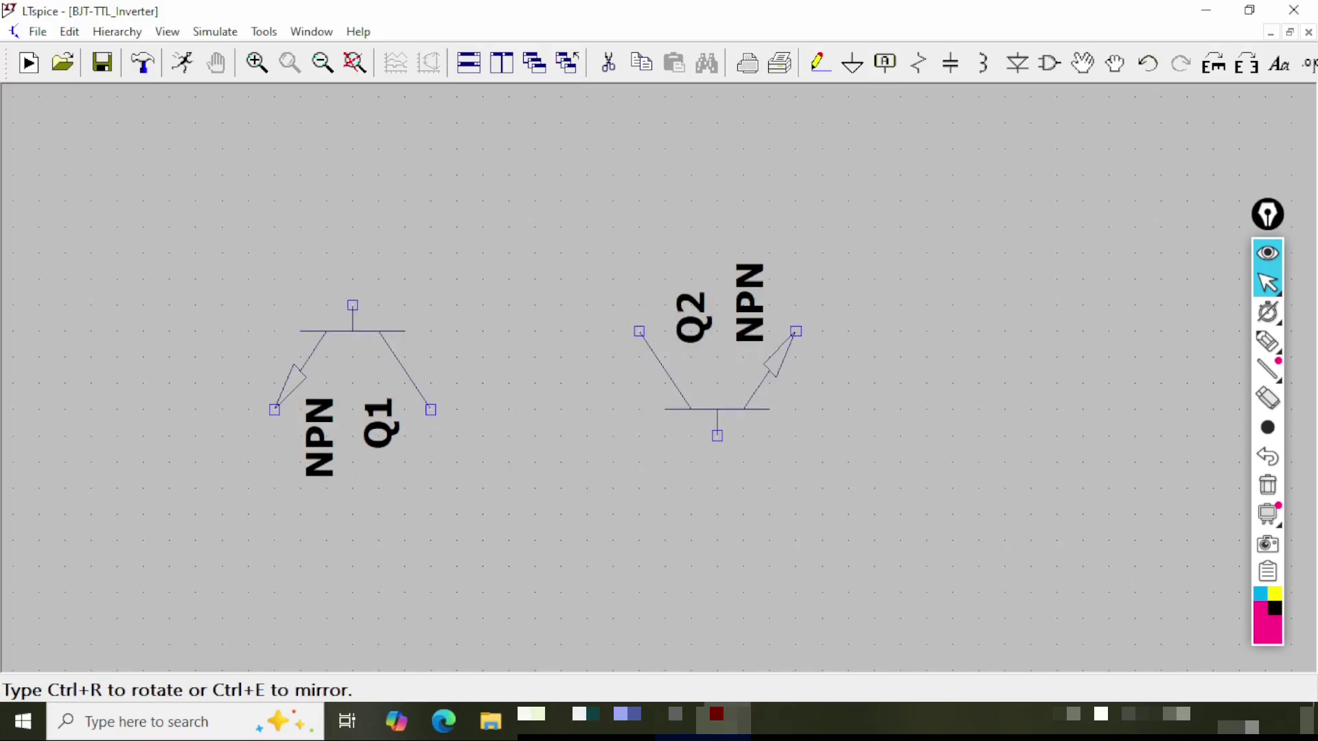
{"action": "key", "text": "ctrl+r"}
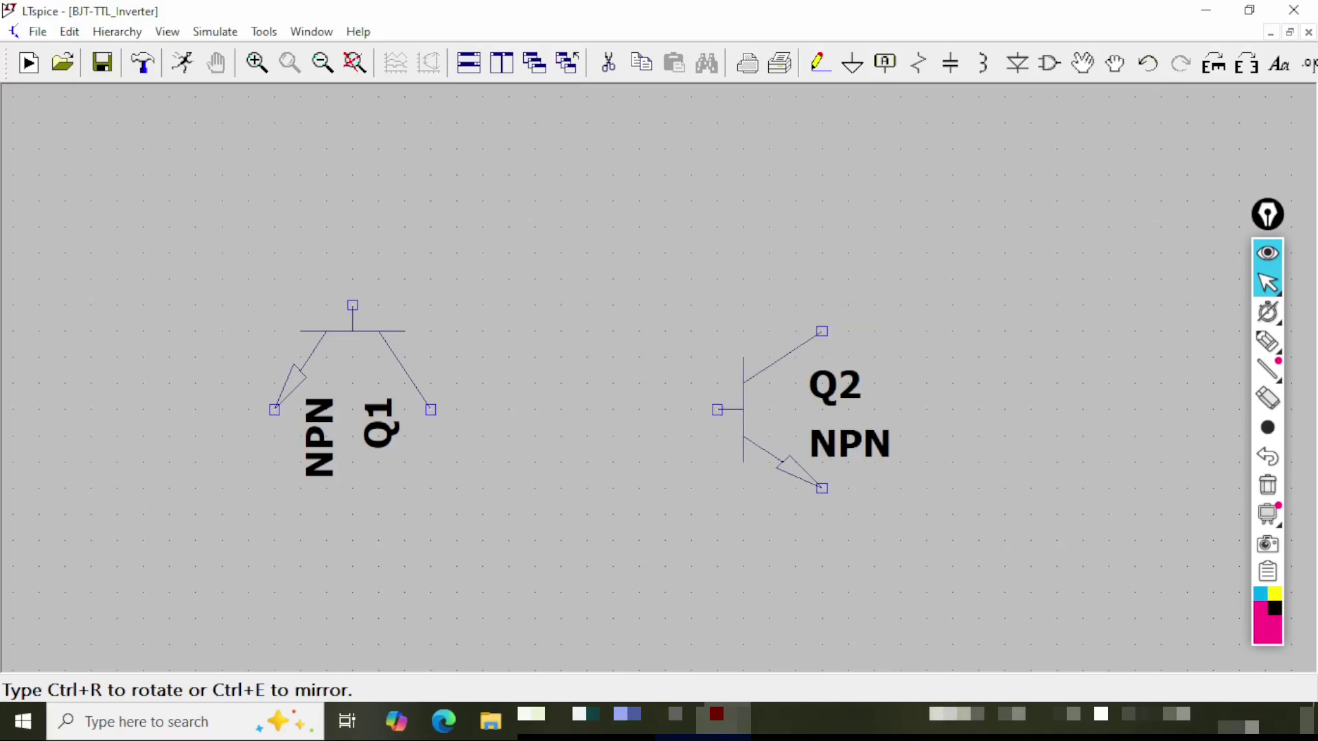
{"action": "left_click", "coordinate": [691, 332]}
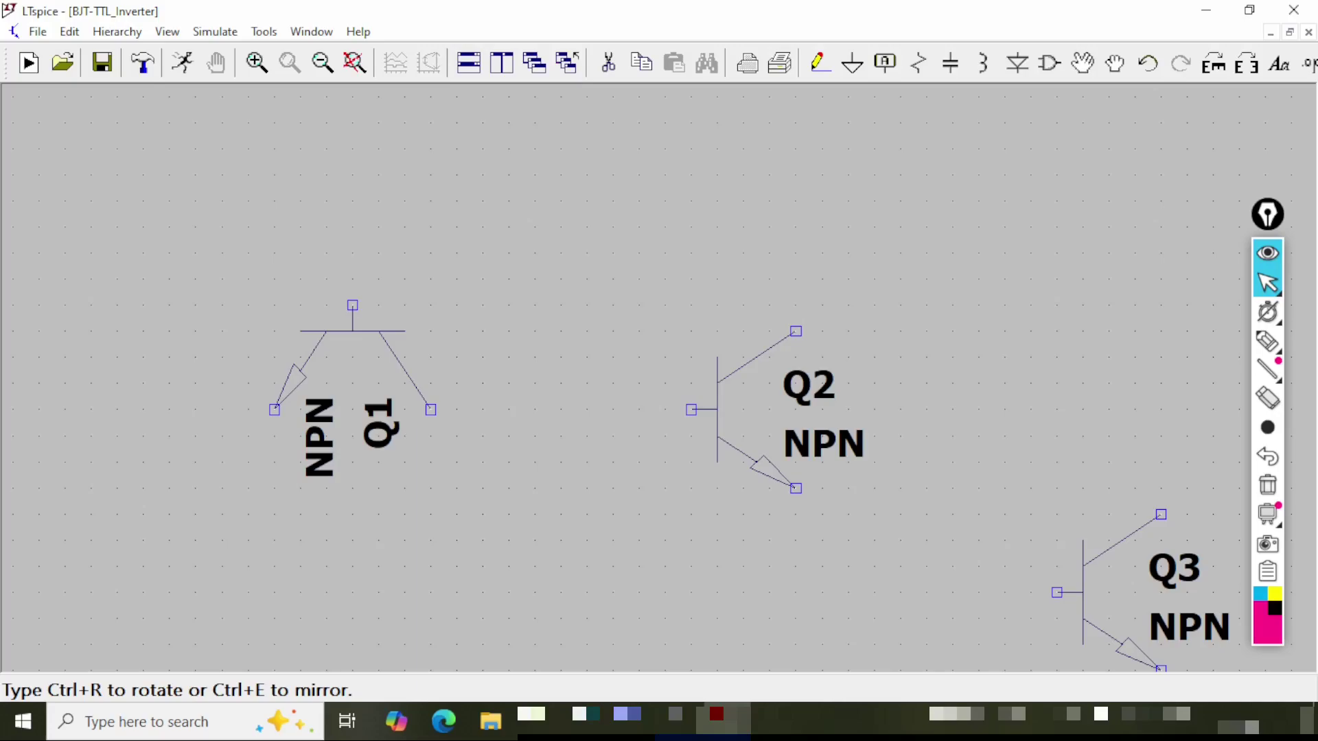
{"action": "left_click", "coordinate": [1056, 514]}
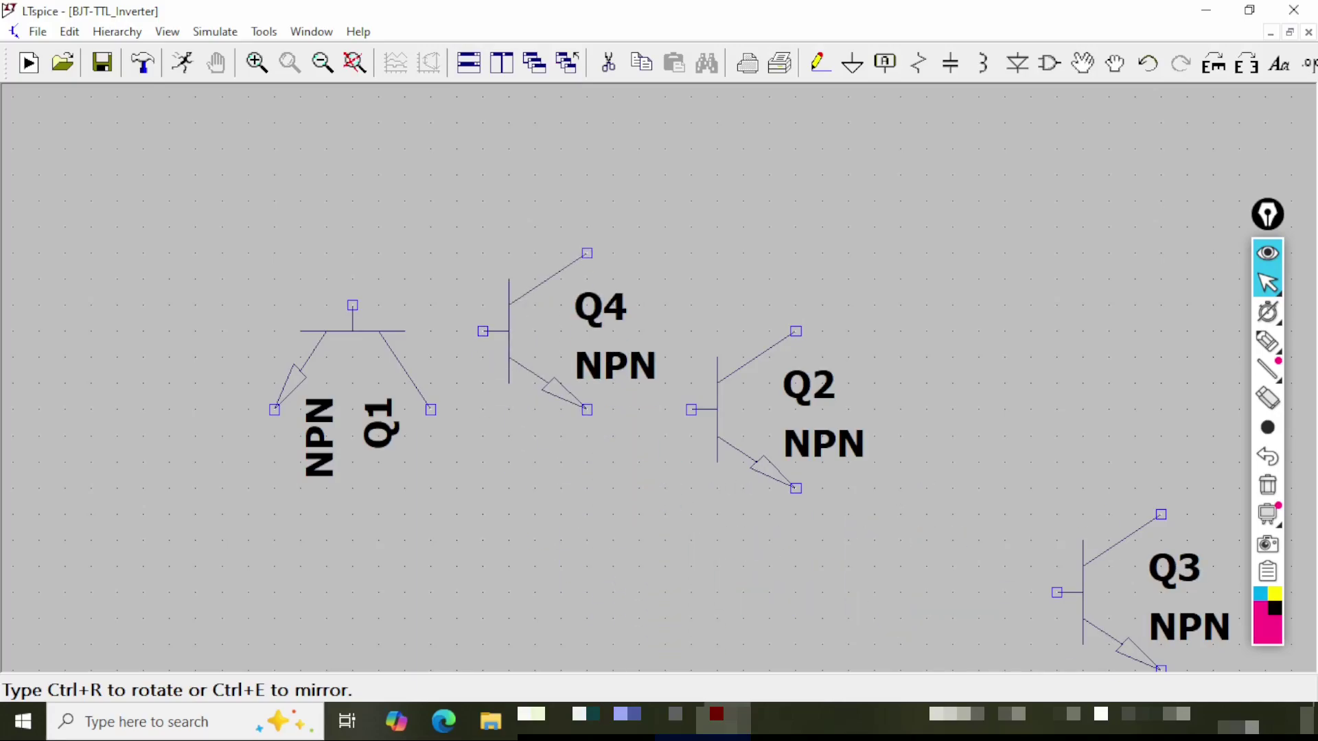
{"action": "key", "text": "Escape"}
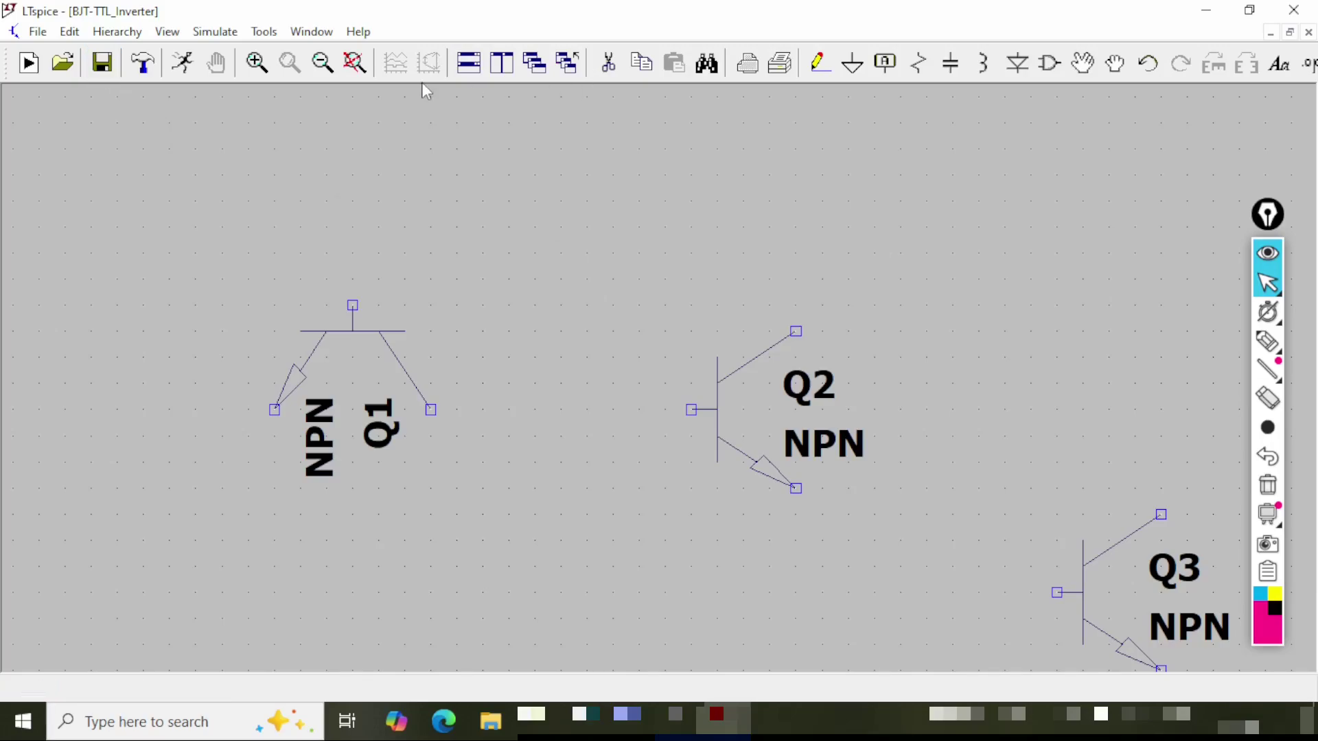
- Place three vertical resistors: R1 above Q1, R2 below Q2's emitter, and R3 above the gap between Q2 and Q3
{"action": "left_click", "coordinate": [322, 64]}
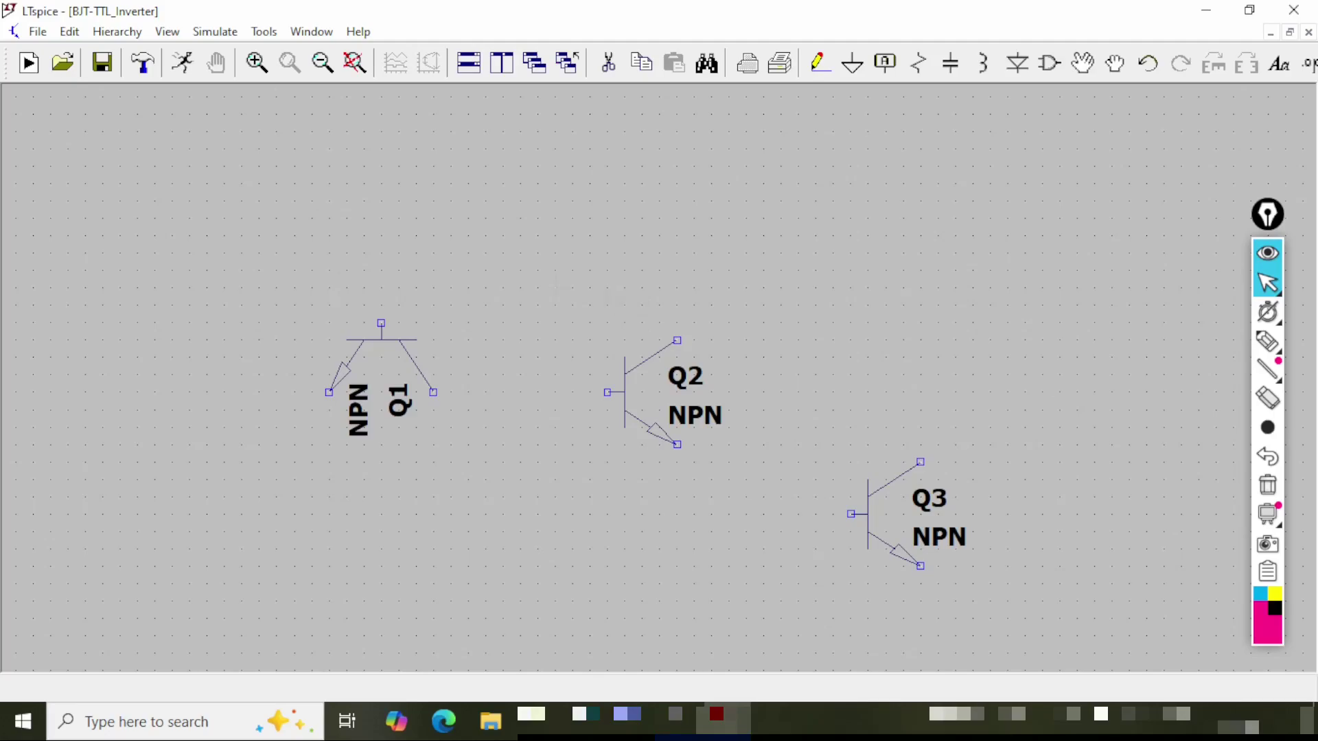
{"action": "key", "text": "r"}
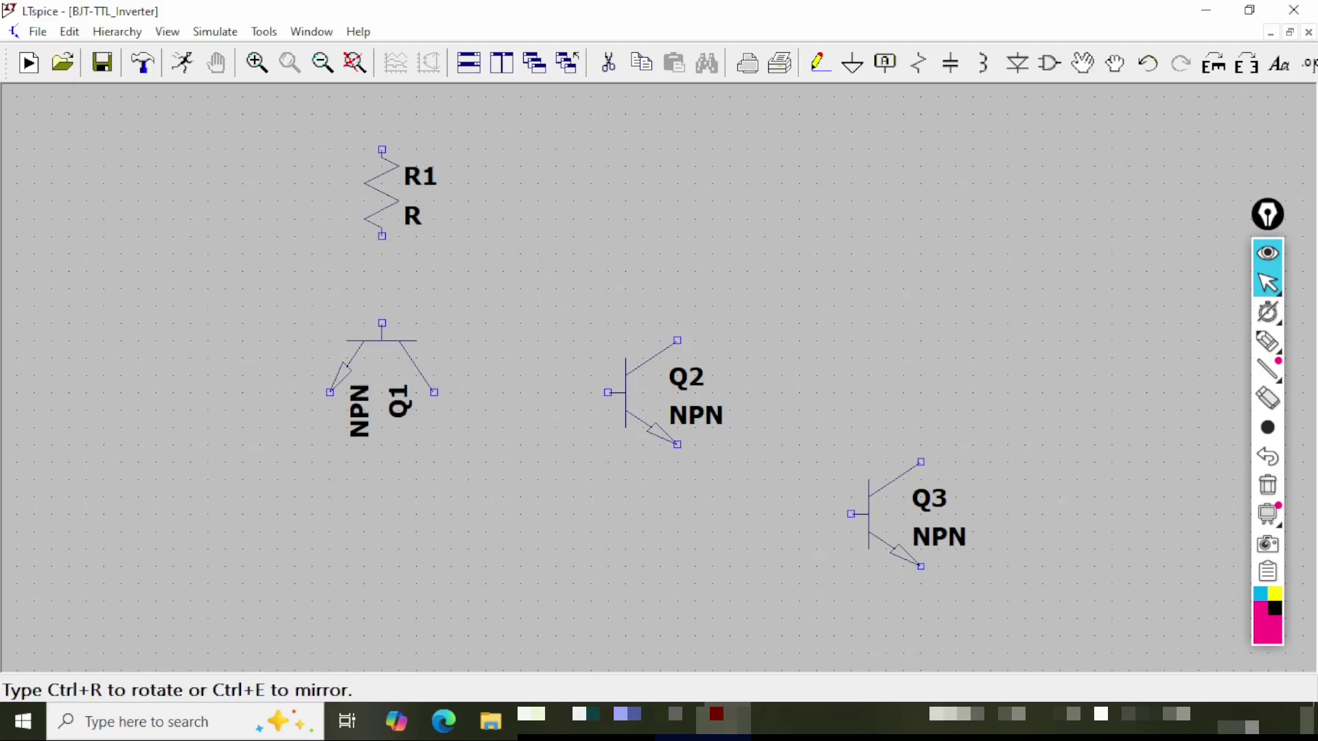
{"action": "left_click", "coordinate": [382, 150]}
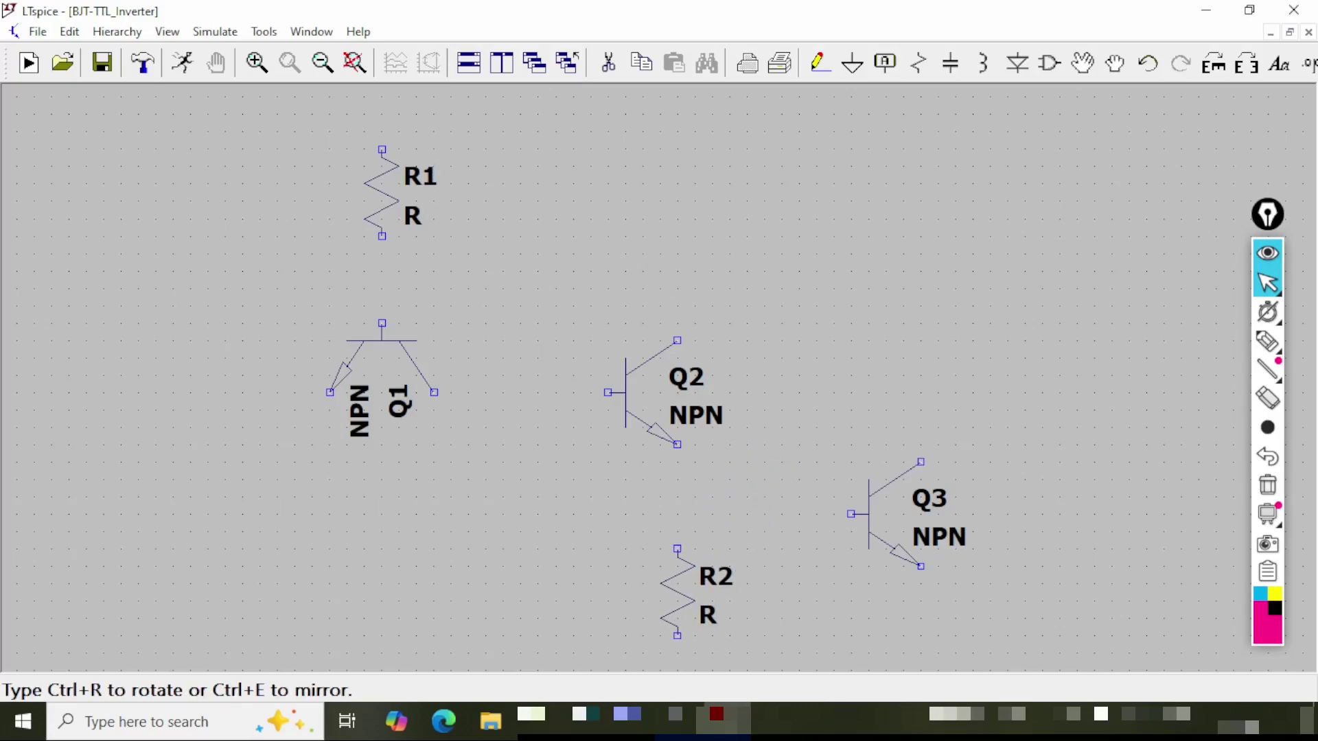
{"action": "left_click", "coordinate": [677, 549]}
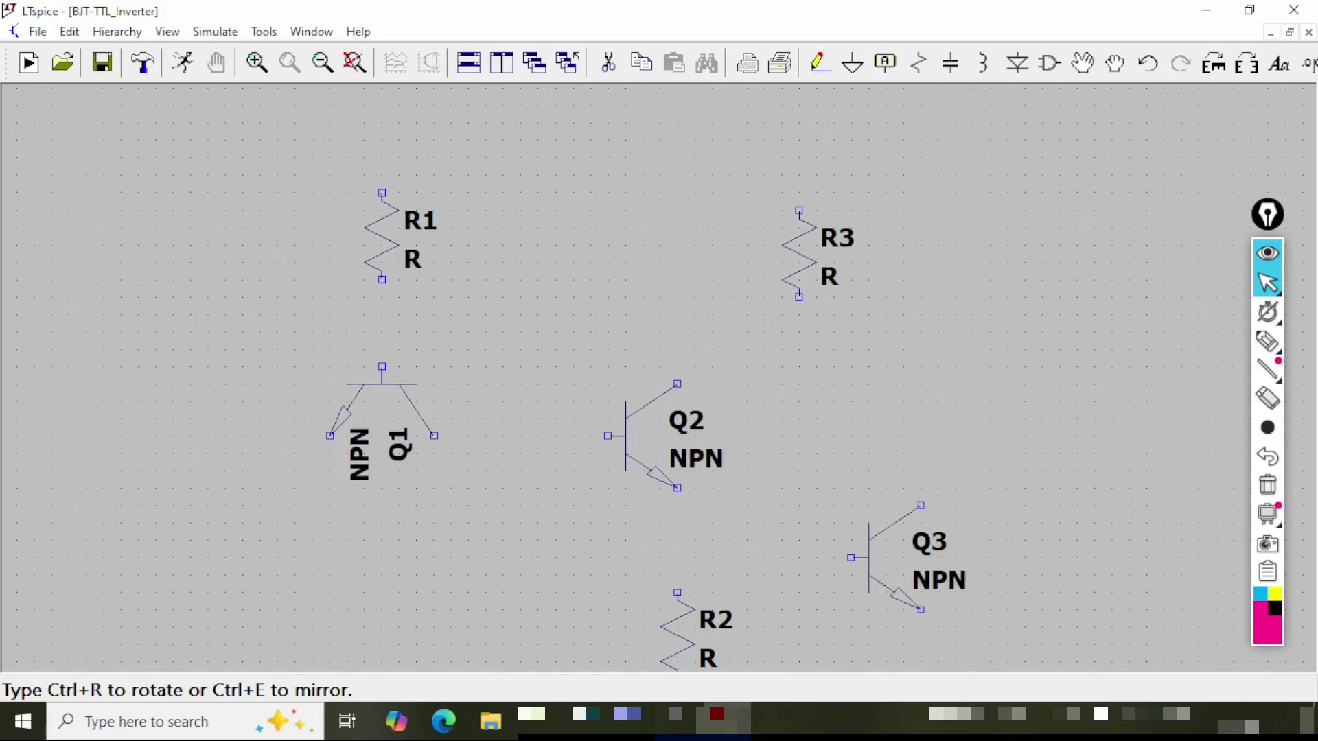
{"action": "left_click", "coordinate": [798, 192]}
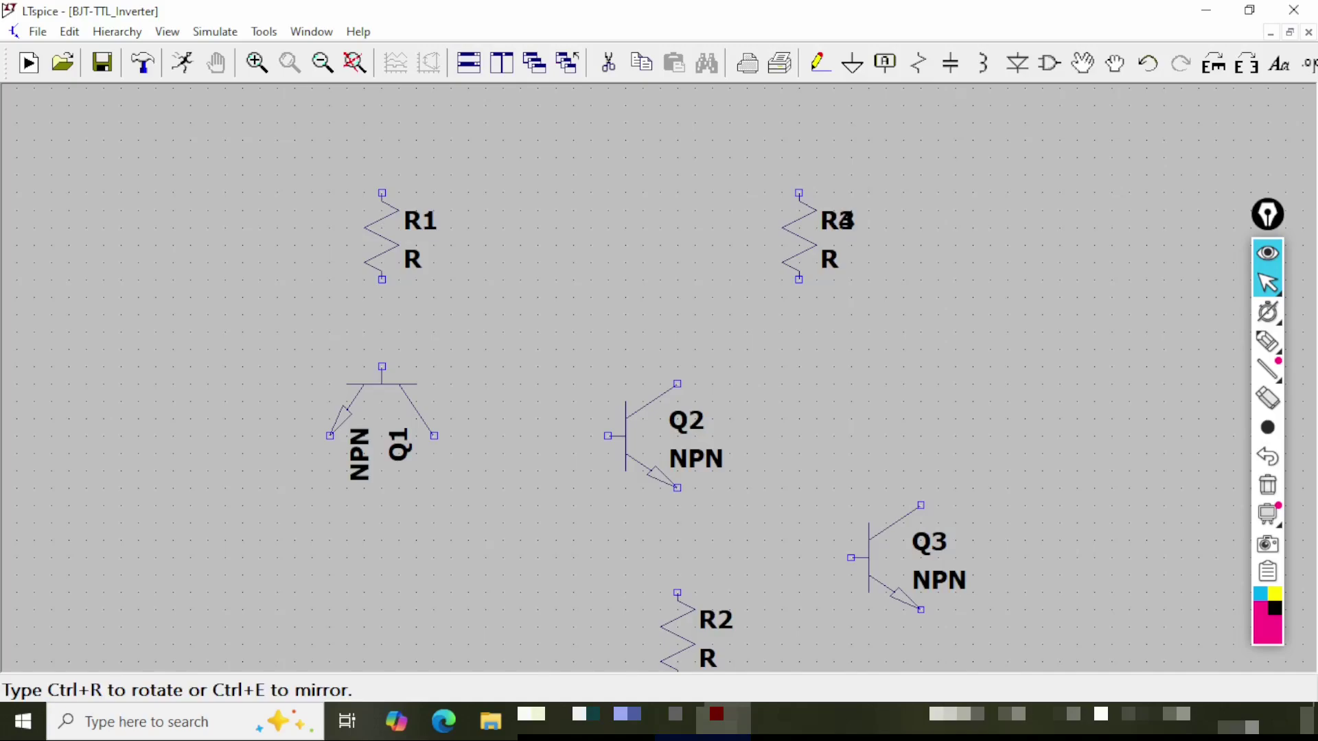
{"action": "key", "text": "Escape"}
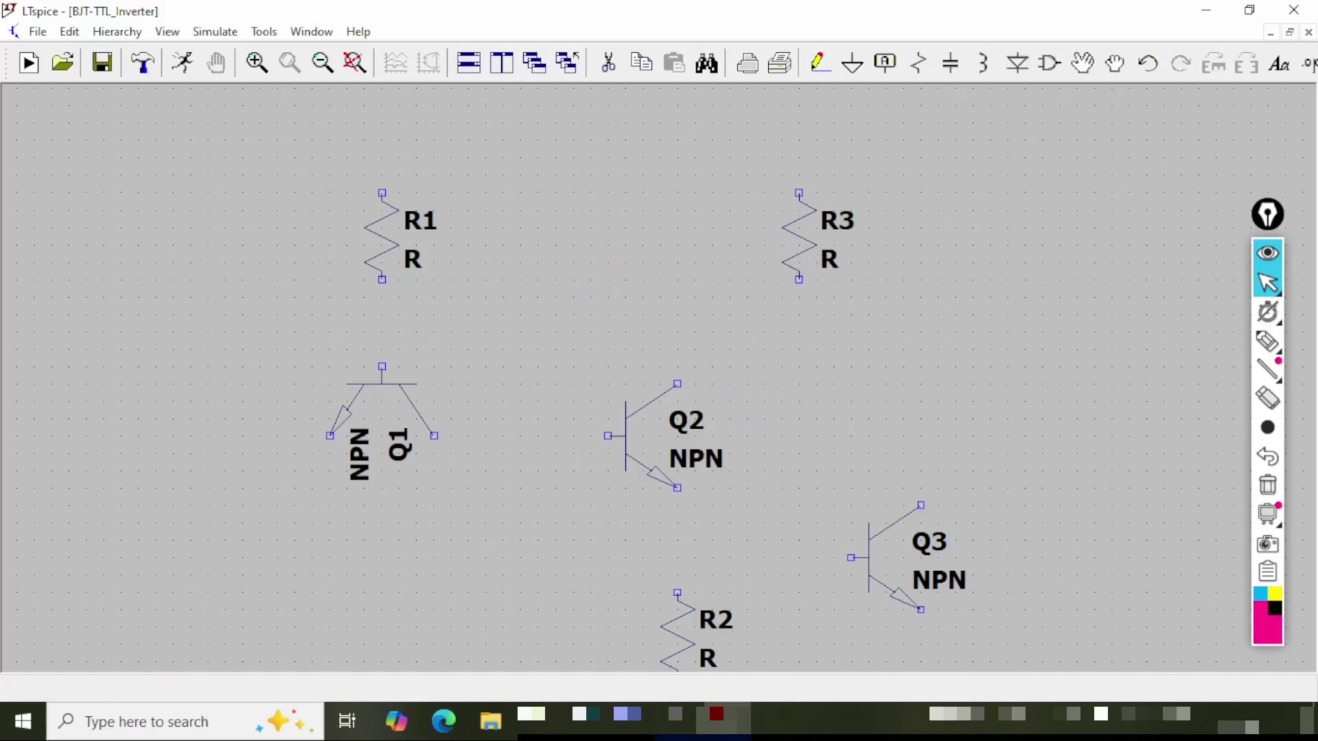
- Wire Q1's base to the lower end of R1 and join the upper ends of R1 and R3 with a supply rail
{"action": "left_click", "coordinate": [322, 62]}
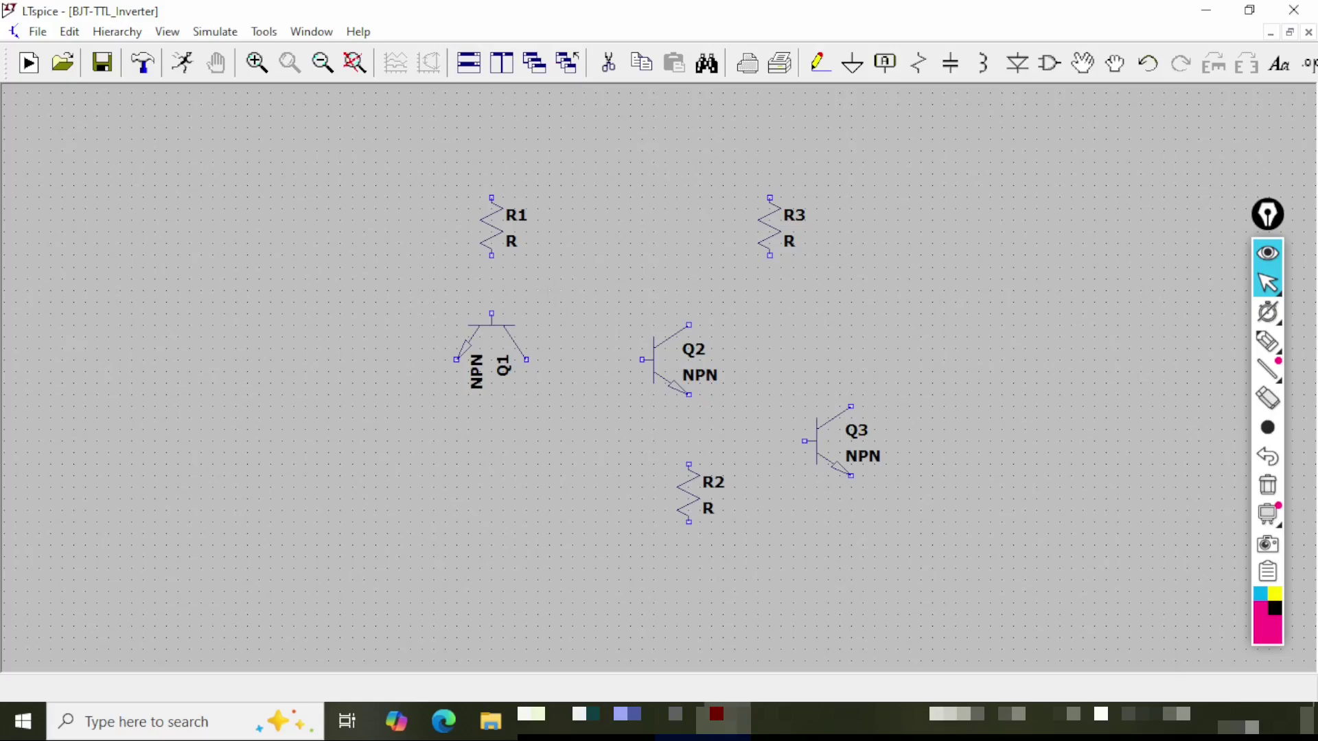
{"action": "key", "text": "F3"}
{"action": "left_click", "coordinate": [491, 315]}
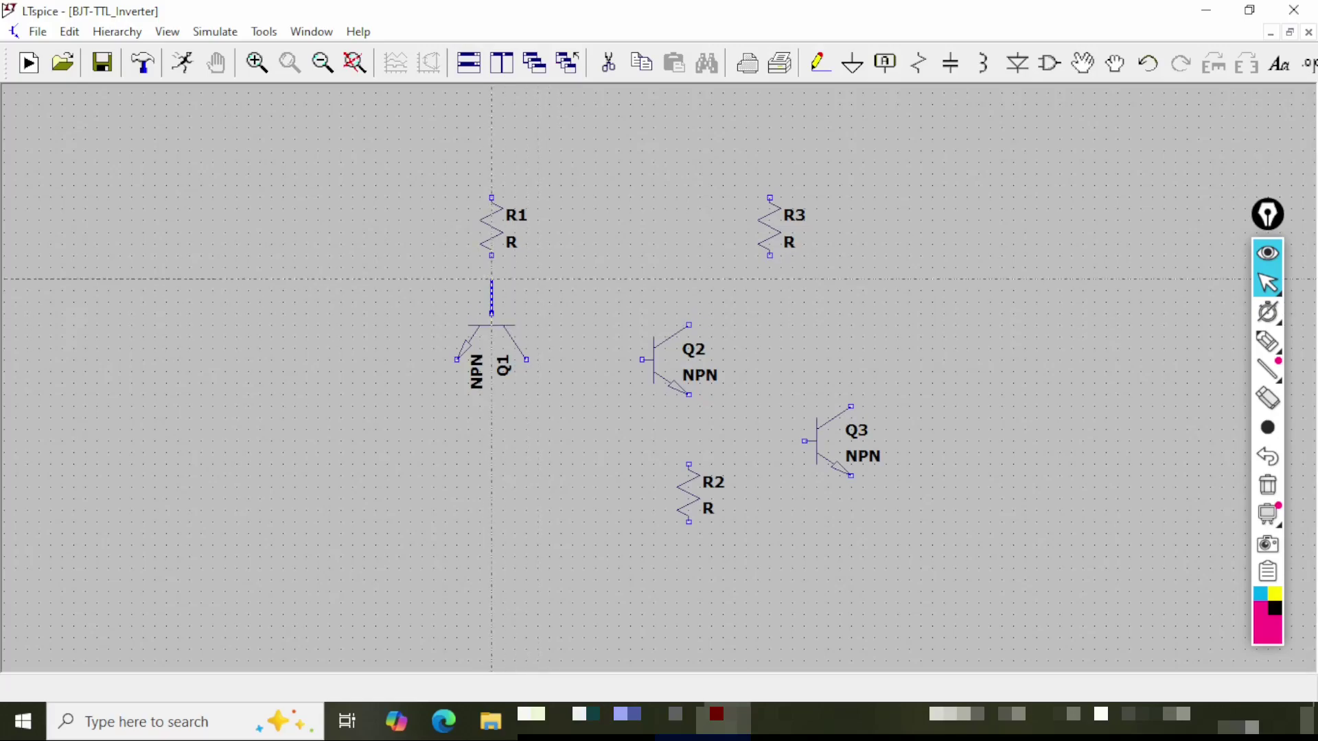
{"action": "left_click", "coordinate": [491, 255]}
{"action": "key", "text": "Escape"}
{"action": "left_click", "coordinate": [491, 198]}
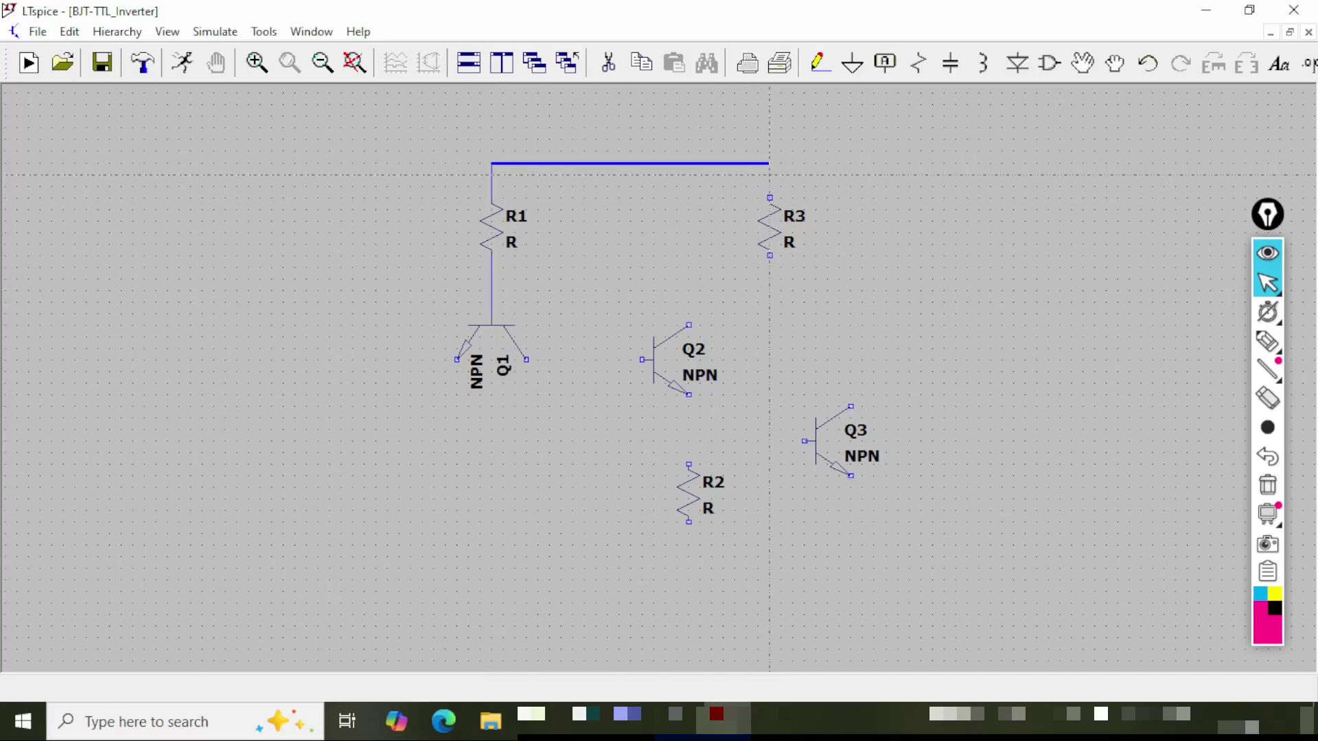
{"action": "left_click", "coordinate": [769, 164]}
{"action": "left_click", "coordinate": [770, 198]}
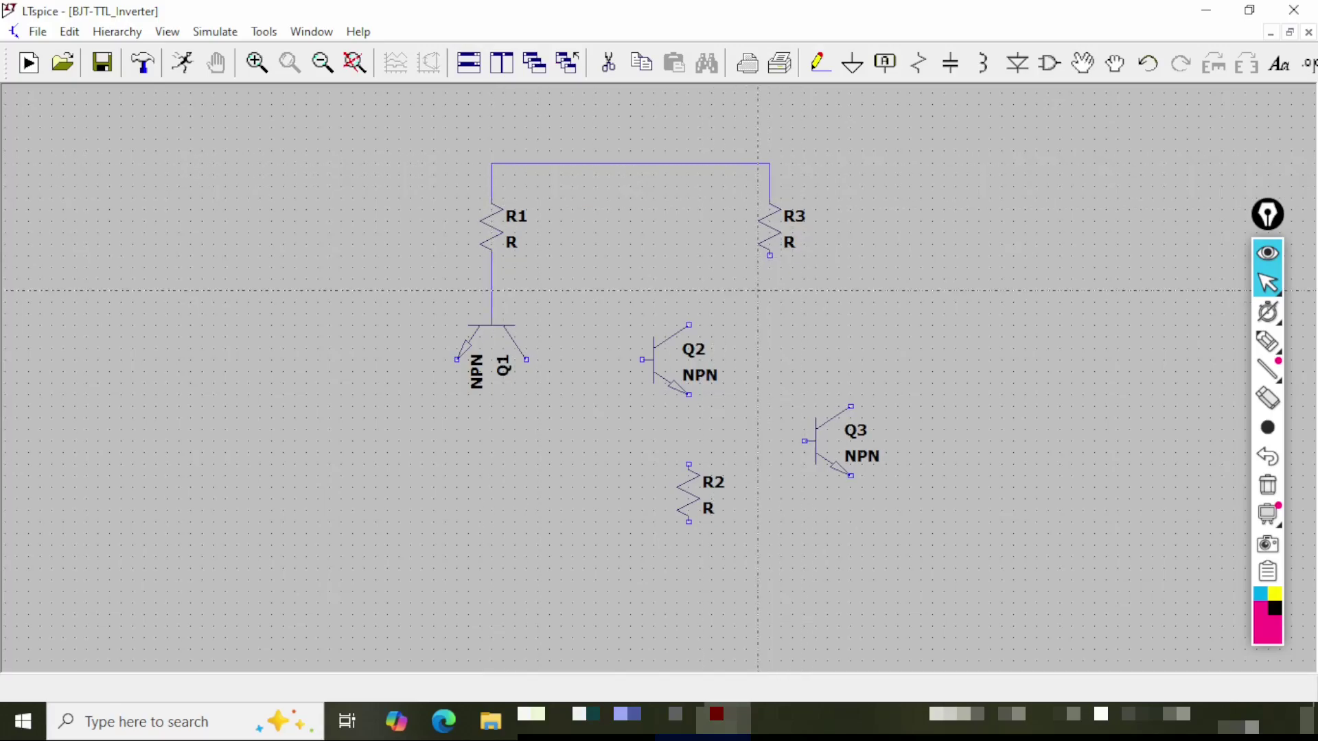
- Wire the collectors of Q3 and Q2 together and connect the lower end of R3 to that wire
{"action": "left_click", "coordinate": [850, 406]}
{"action": "left_click", "coordinate": [850, 302]}
{"action": "left_click", "coordinate": [688, 302]}
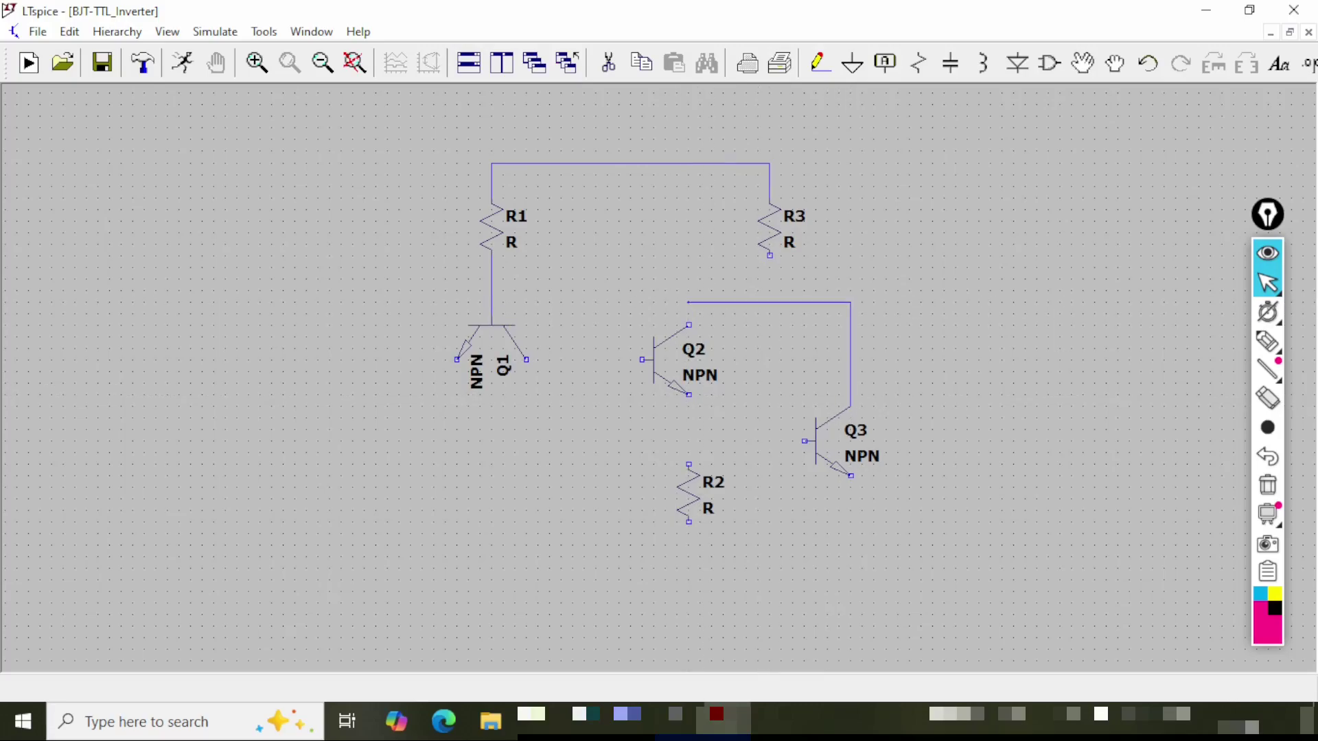
{"action": "left_click", "coordinate": [689, 325]}
{"action": "left_click", "coordinate": [769, 256]}
{"action": "left_click", "coordinate": [769, 302]}
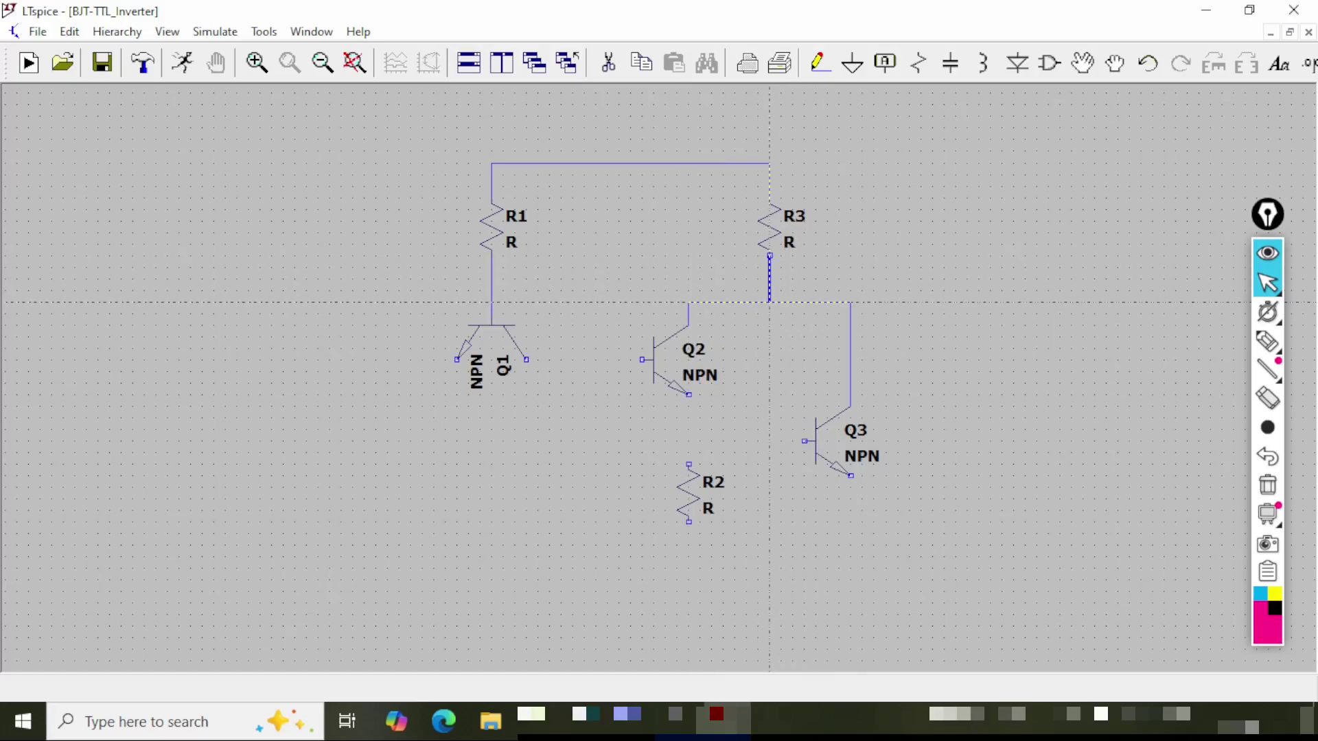
- Wire Q2's emitter to both R2 and Q3's base, and connect Q1's collector to Q2's base
{"action": "left_click", "coordinate": [689, 395]}
{"action": "left_click", "coordinate": [688, 465]}
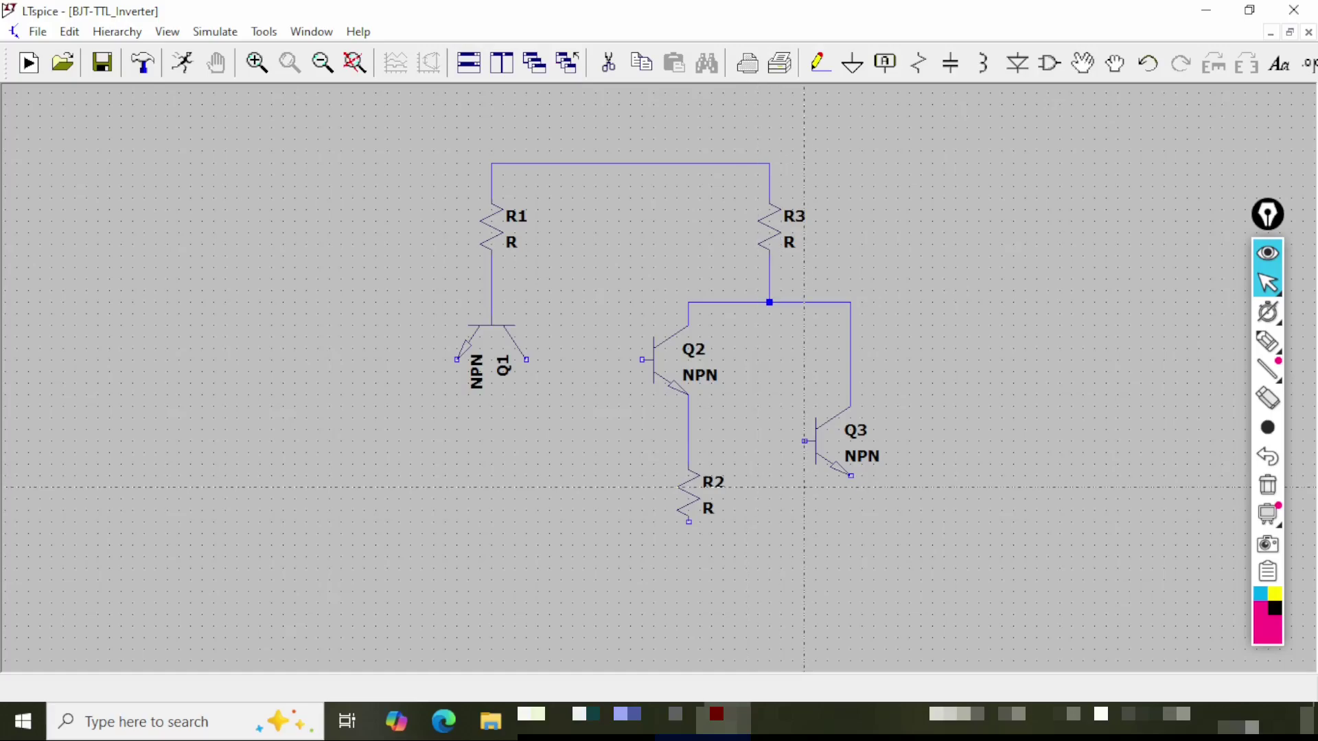
{"action": "left_click", "coordinate": [804, 441]}
{"action": "left_click", "coordinate": [689, 441]}
{"action": "left_click", "coordinate": [527, 359]}
{"action": "left_click", "coordinate": [642, 360]}
- Place two voltage sources, V1 to the lower left of Q1 and V2 to the right of Q3
{"action": "left_click_drag", "start_coordinate": [561, 521], "coordinate": [526, 462]}
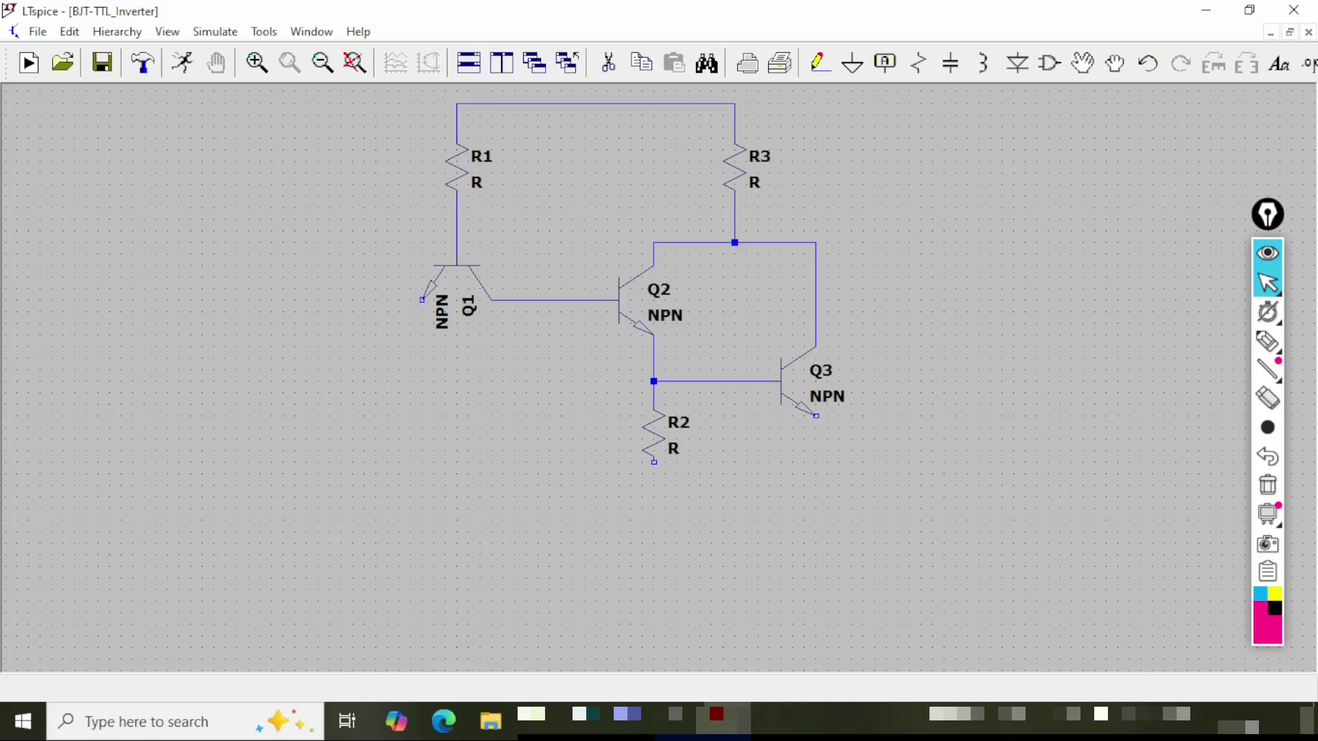
{"action": "key", "text": "v"}
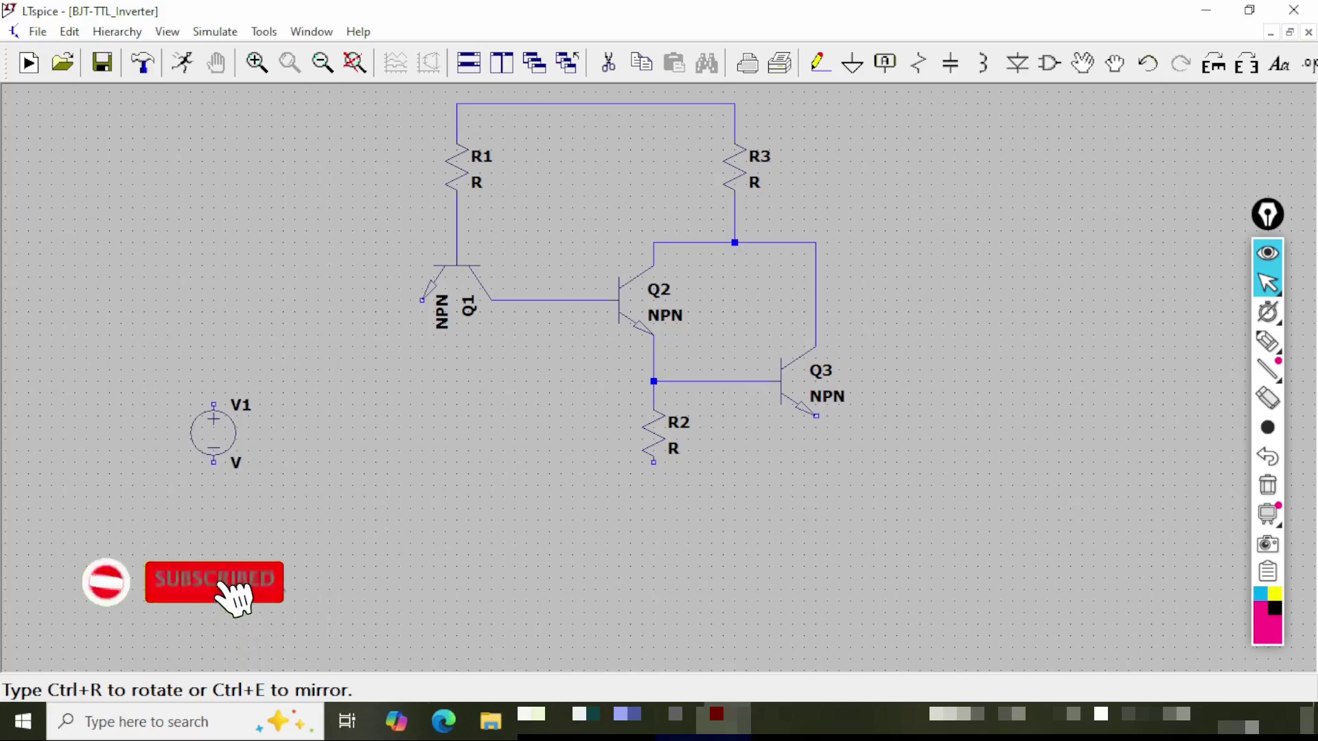
{"action": "left_click", "coordinate": [214, 432]}
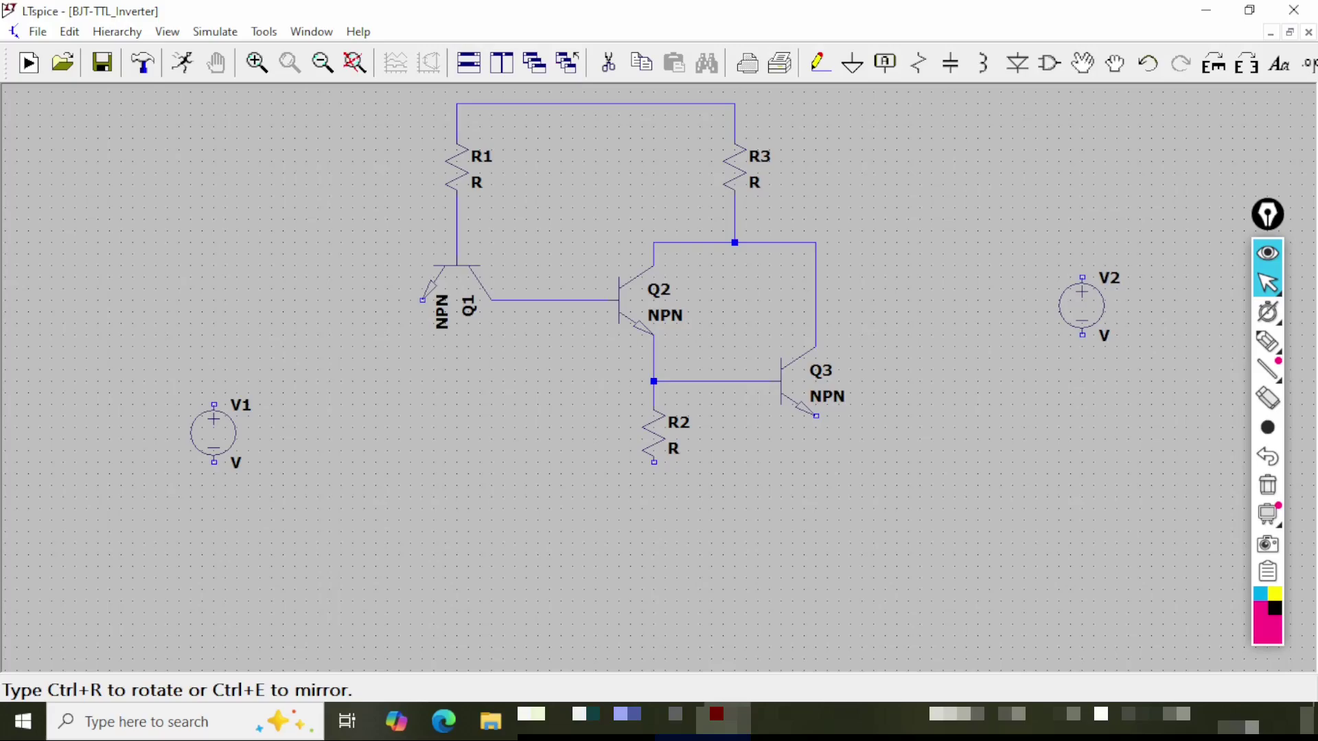
{"action": "left_click", "coordinate": [1081, 305]}
{"action": "key", "text": "Escape"}
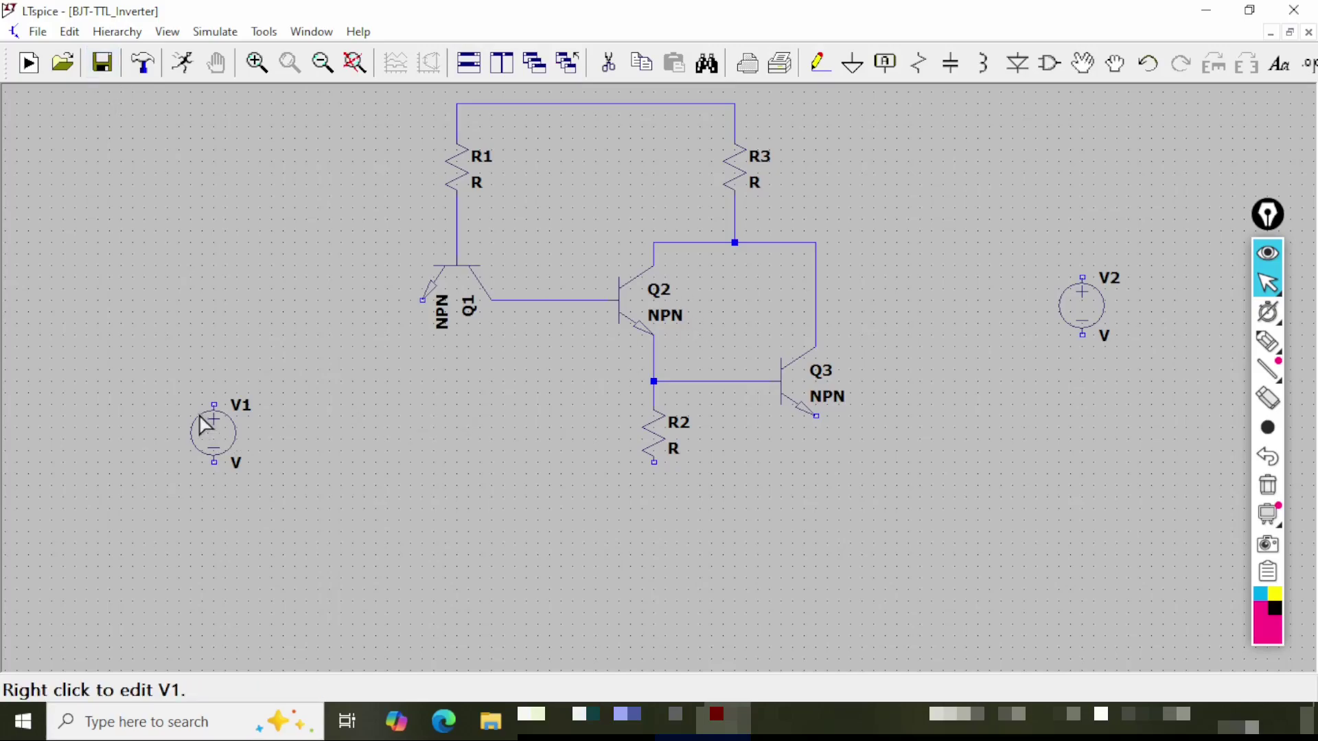
- Wire V1's positive terminal up and across to Q1's emitter
{"action": "key", "text": "F3"}
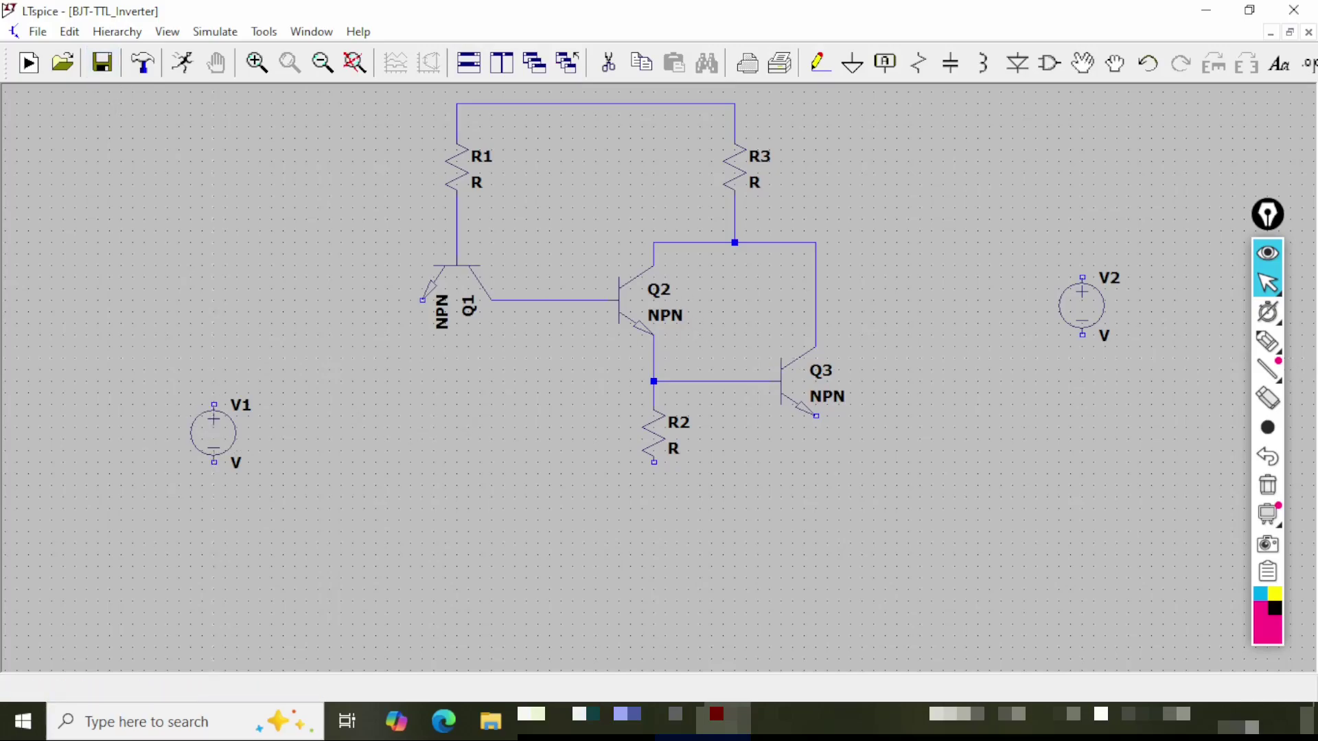
{"action": "left_click", "coordinate": [214, 405]}
{"action": "left_click", "coordinate": [214, 300]}
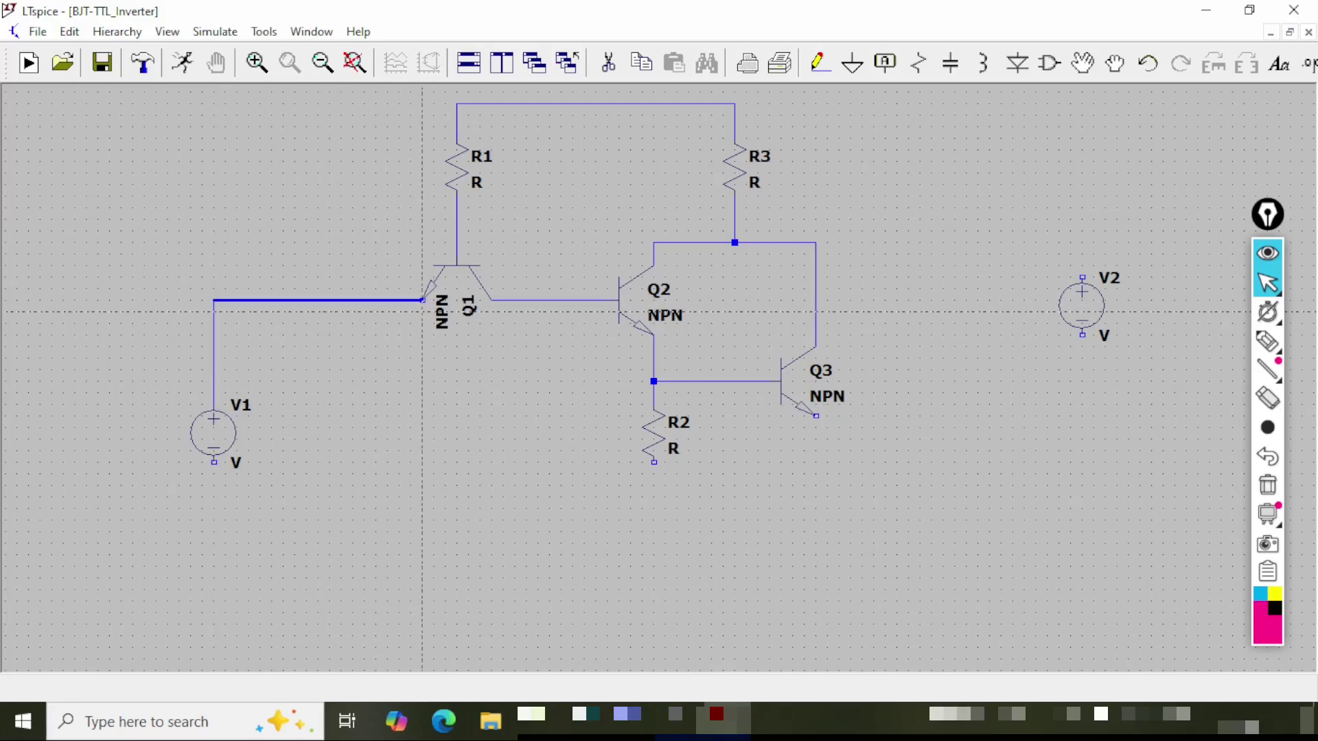
{"action": "left_click", "coordinate": [422, 300]}
{"action": "key", "text": "Escape"}
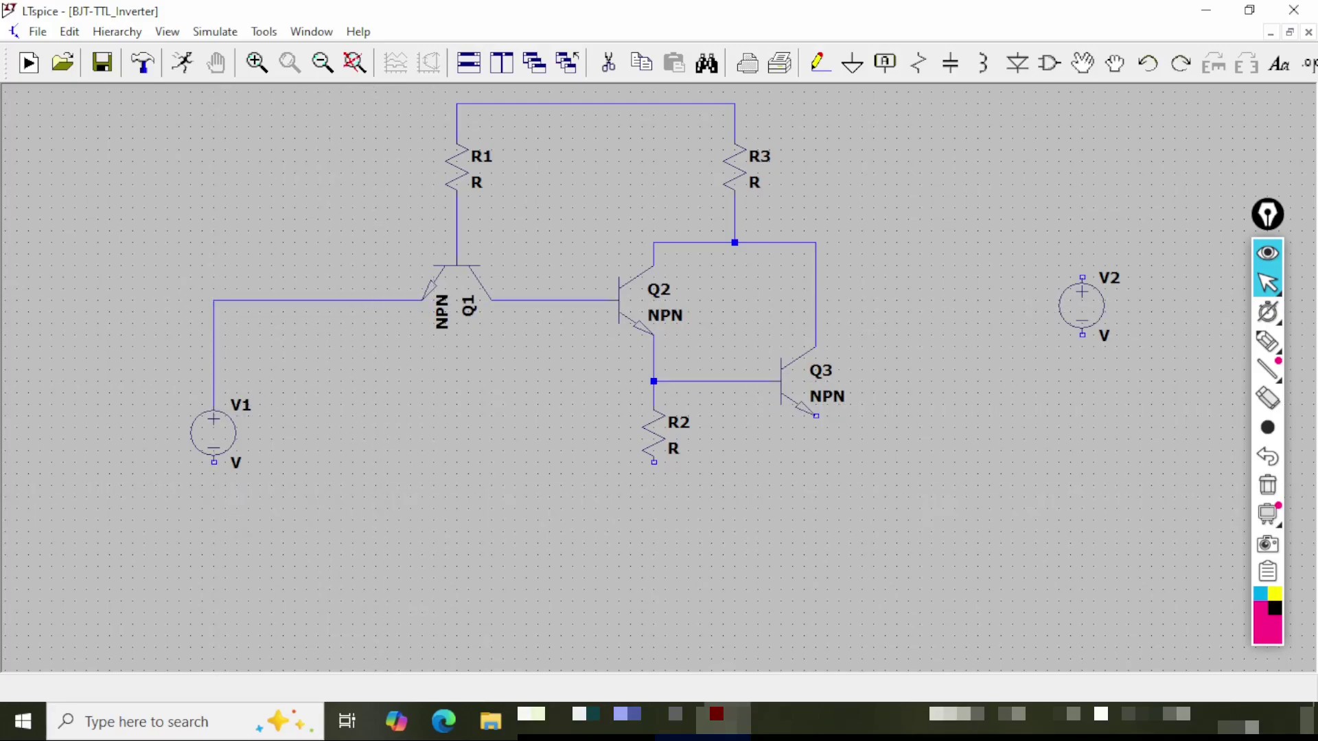
- Wire V1's negative terminal to V2's negative terminal along a common rail below the circuit
{"action": "key", "text": "F3"}
{"action": "left_click", "coordinate": [213, 462]}
{"action": "left_click", "coordinate": [214, 589]}
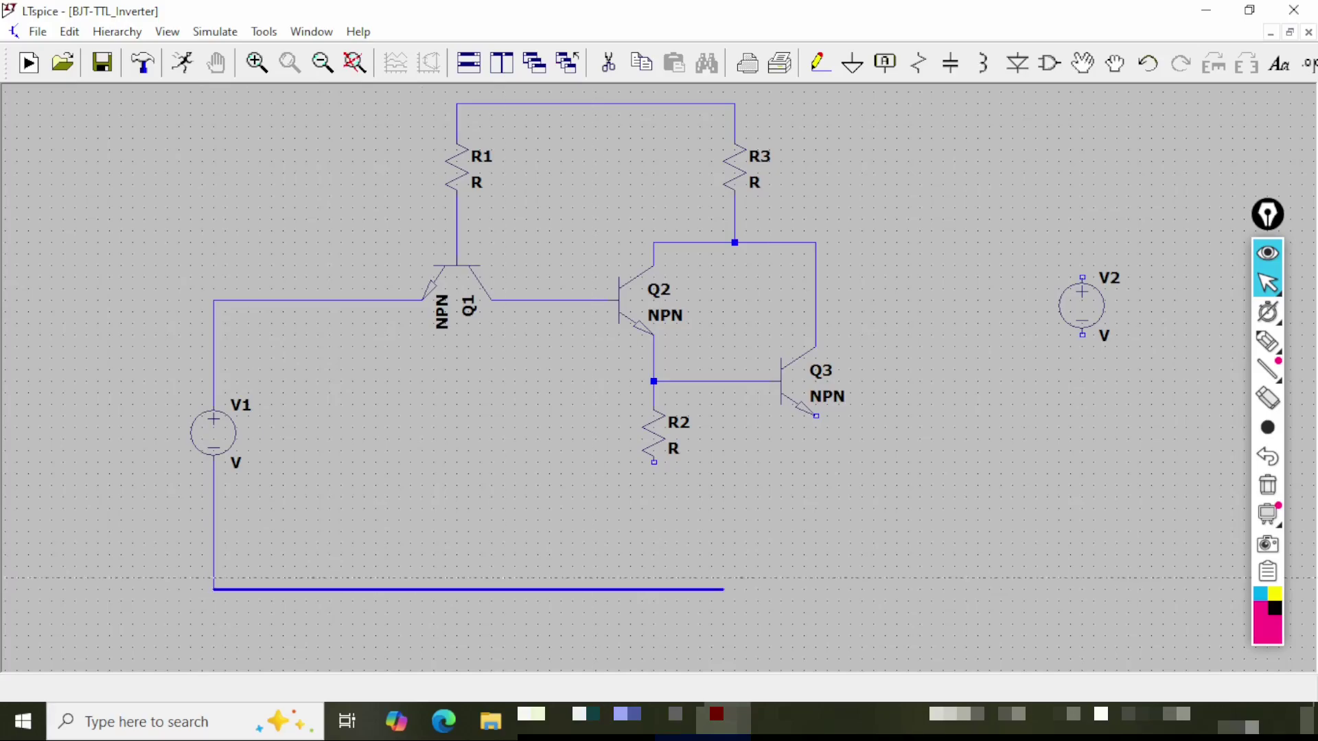
{"action": "left_click", "coordinate": [1082, 588]}
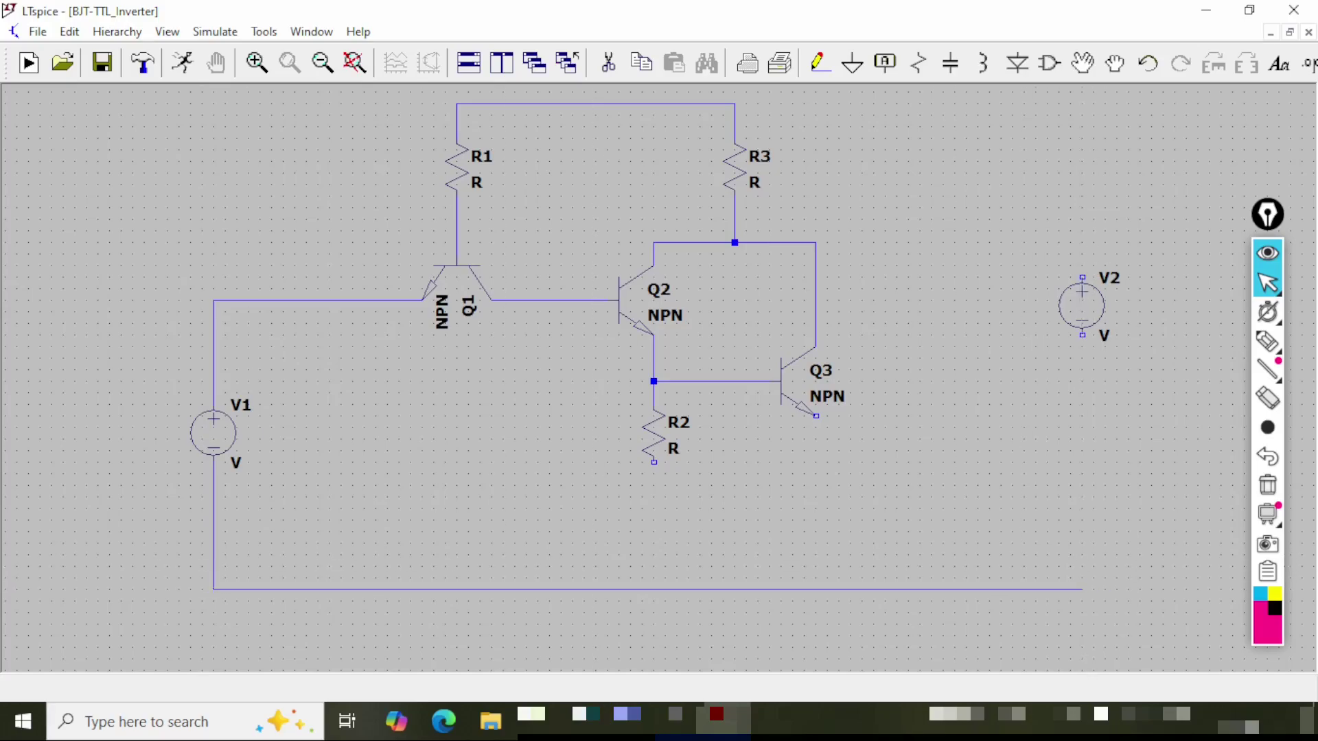
{"action": "left_click", "coordinate": [1071, 335]}
- Wire the lower end of R2 and Q3's emitter down to the common rail
{"action": "left_click", "coordinate": [654, 462]}
{"action": "left_click", "coordinate": [654, 589]}
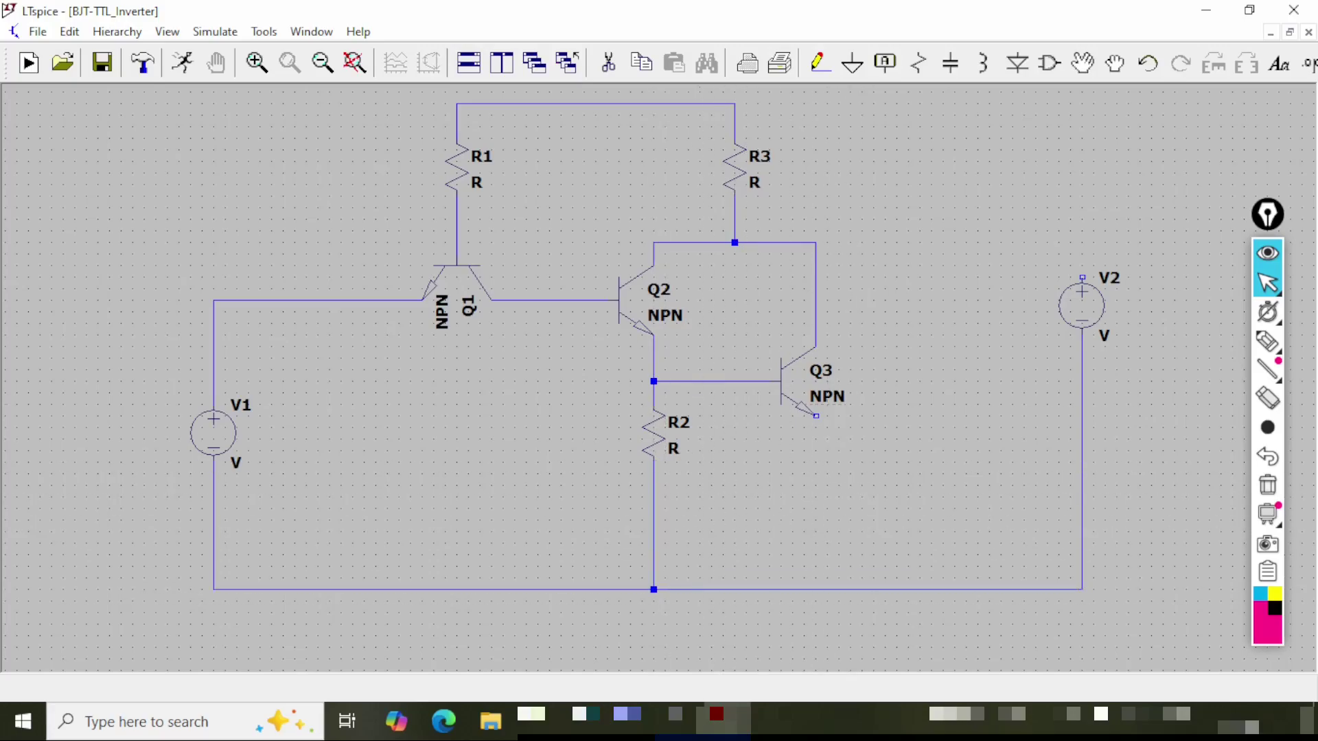
{"action": "left_click", "coordinate": [816, 415]}
{"action": "left_click", "coordinate": [816, 589]}
{"action": "key", "text": "Escape"}
- Extend the supply rail from the upper end of R3 to V2's positive terminal
{"action": "left_click_drag", "start_coordinate": [758, 578], "coordinate": [726, 661]}
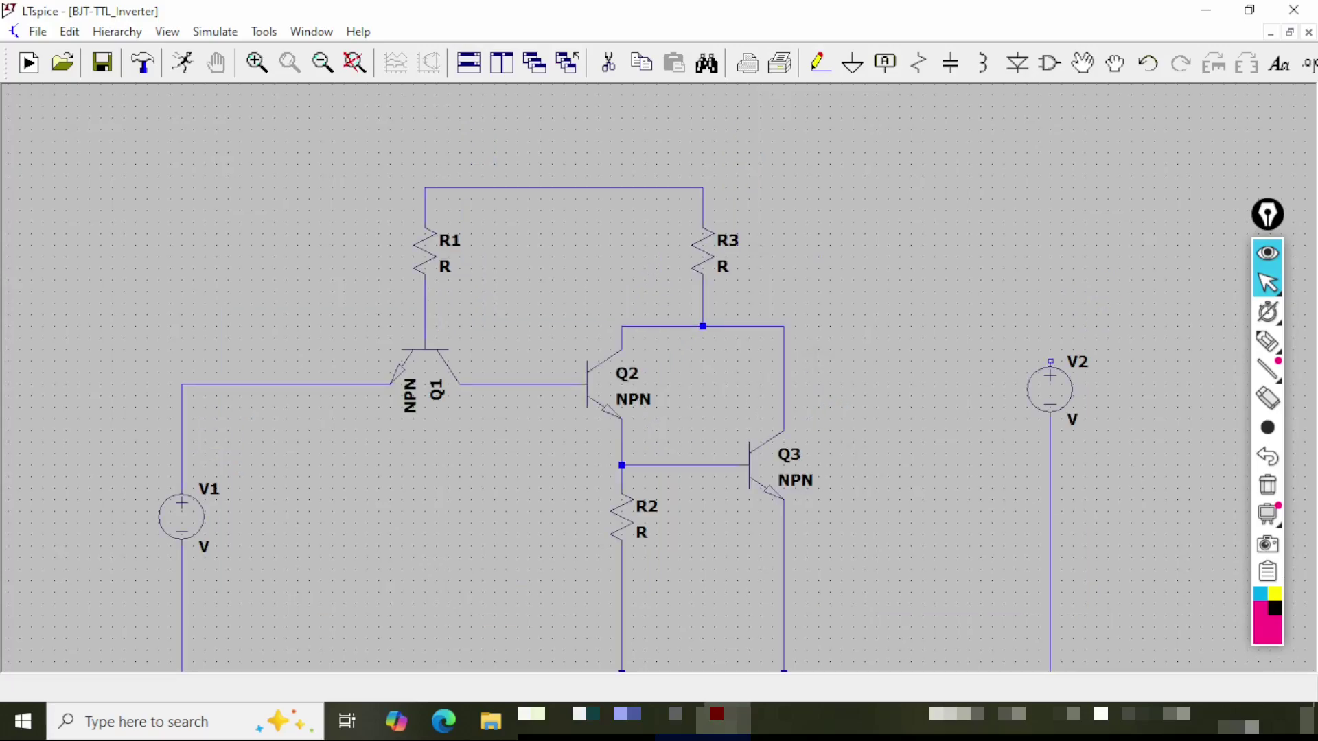
{"action": "key", "text": "F3"}
{"action": "left_click", "coordinate": [702, 186]}
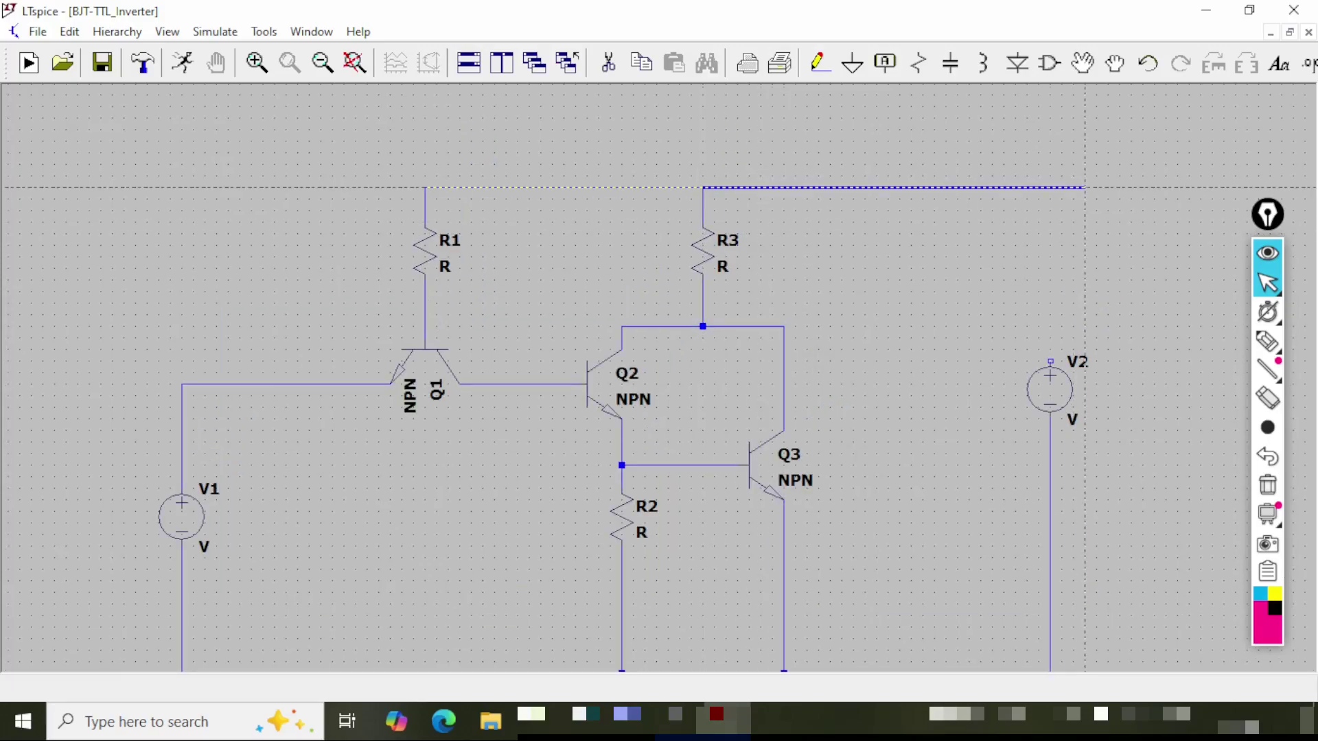
{"action": "left_click", "coordinate": [1050, 187]}
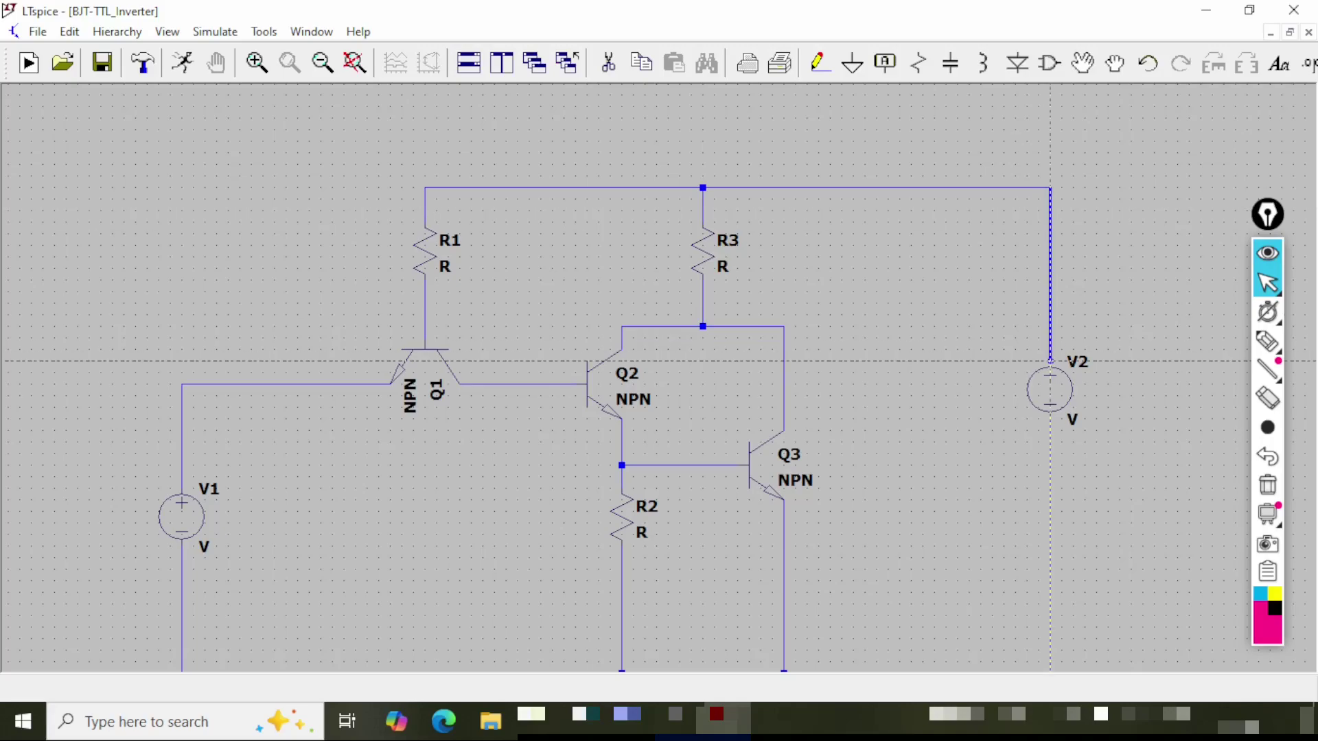
{"action": "left_click", "coordinate": [1050, 361]}
{"action": "key", "text": "Escape"}
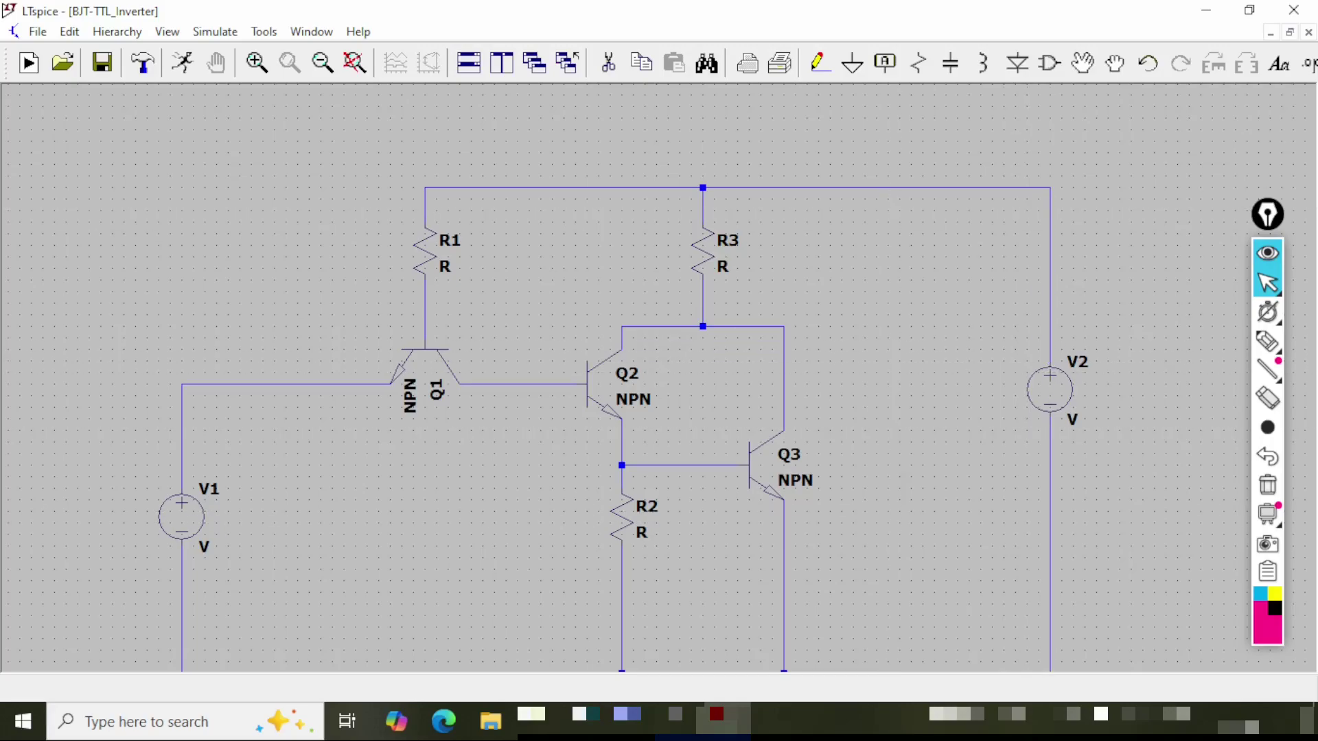
- Place a ground symbol just below the common rail under R2 and wire it to the rail
{"action": "left_click_drag", "start_coordinate": [906, 440], "coordinate": [943, 388]}
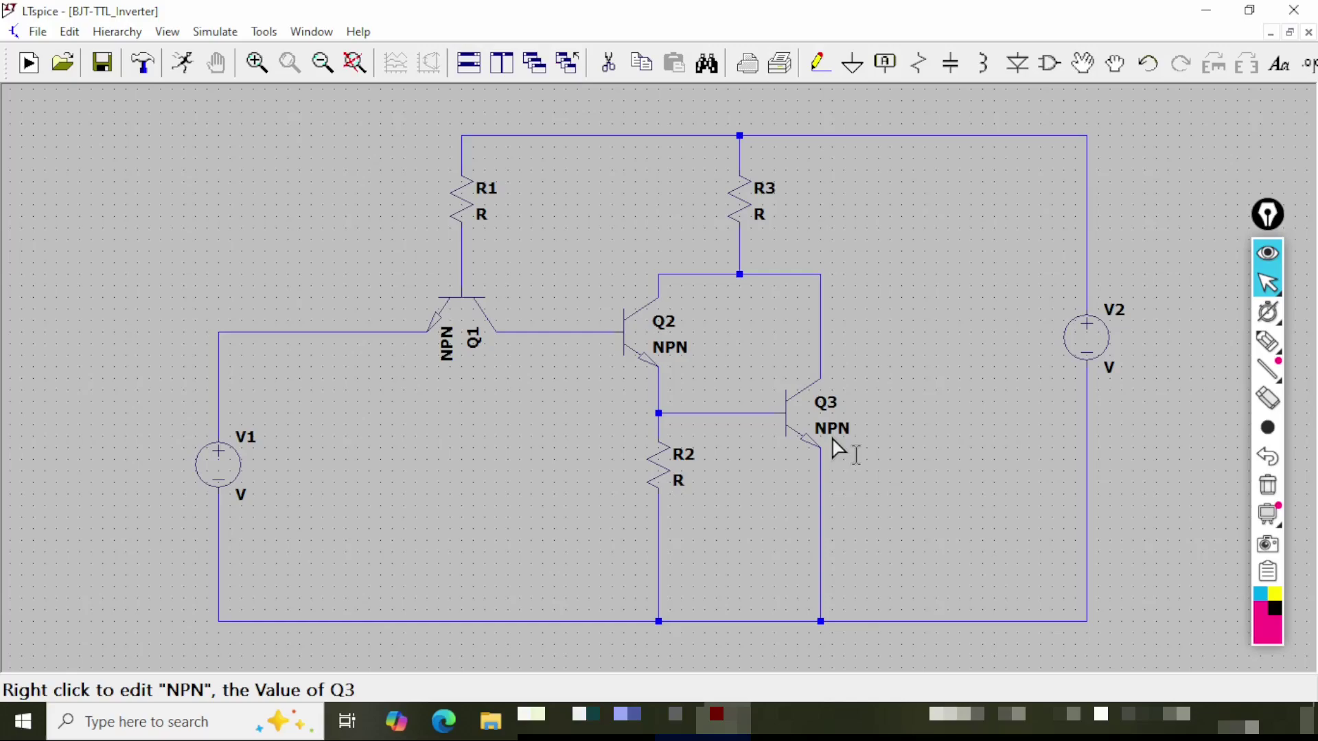
{"action": "key", "text": "g"}
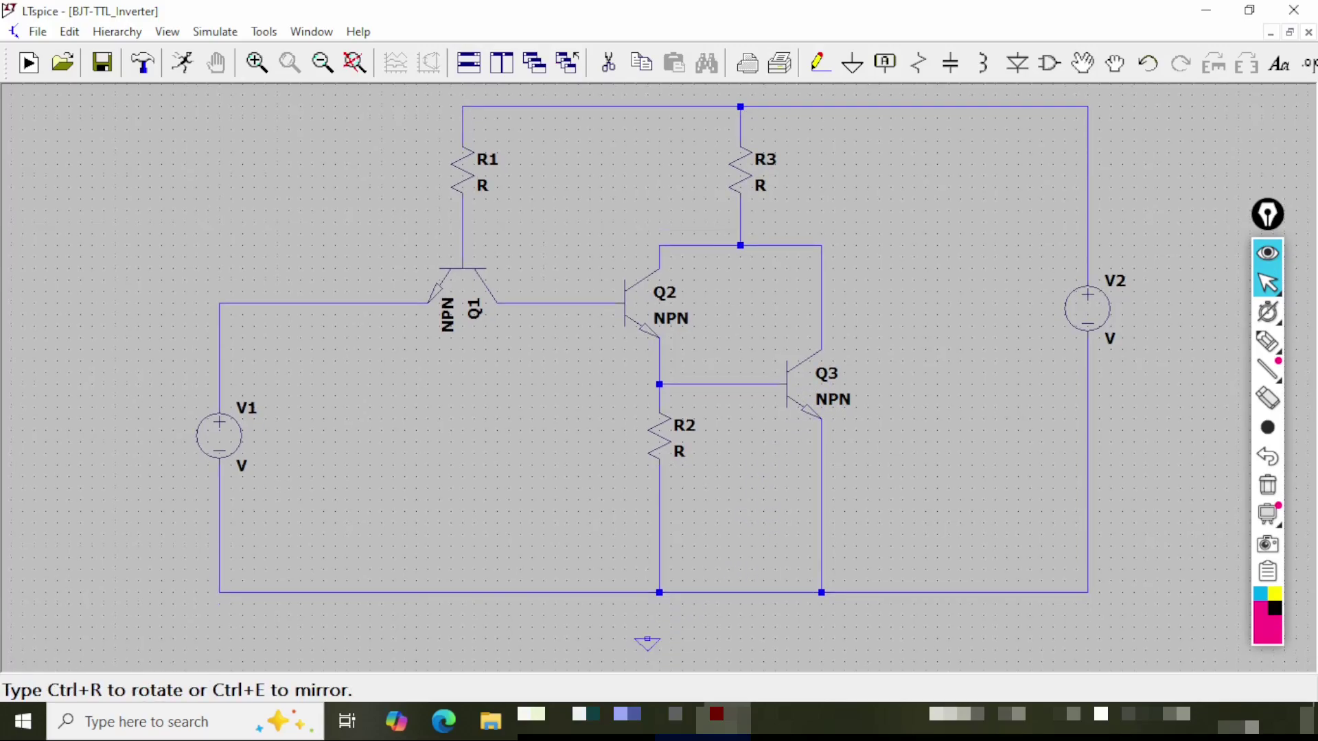
{"action": "left_click", "coordinate": [659, 587]}
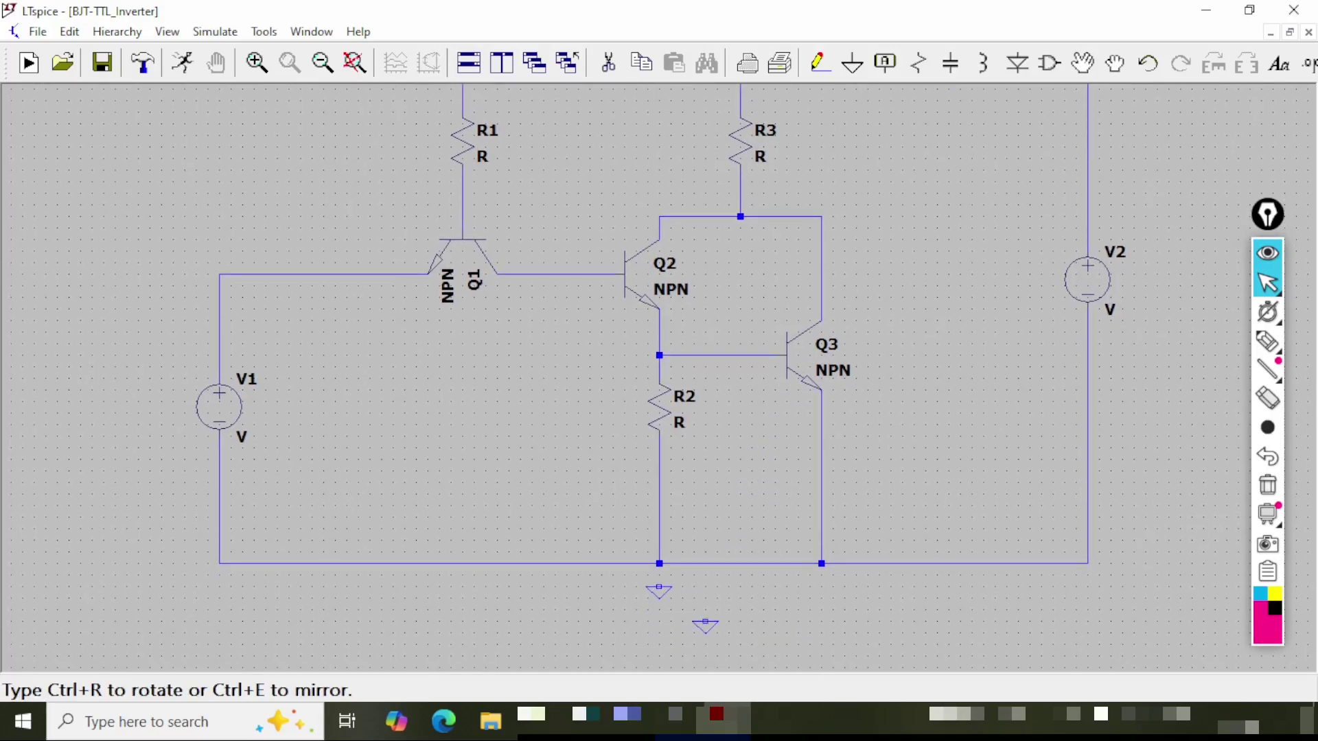
{"action": "key", "text": "Escape"}
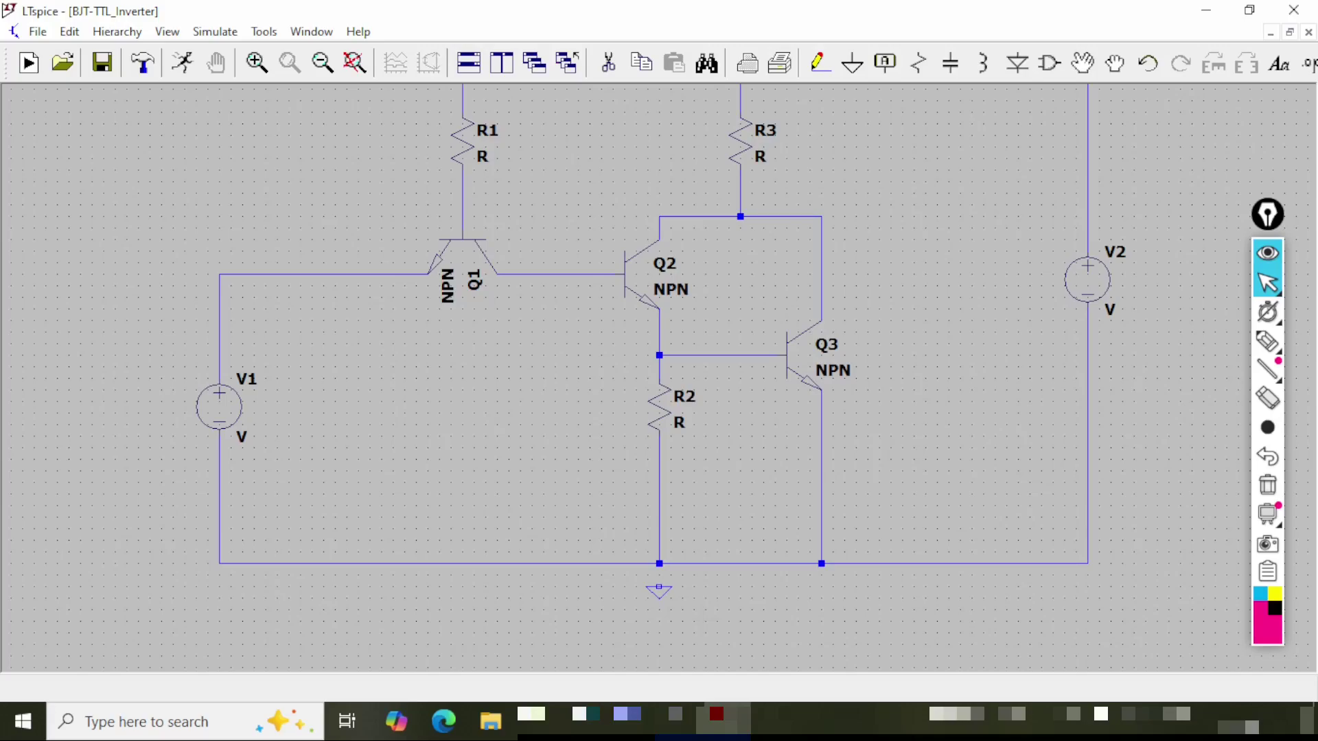
{"action": "key", "text": "F3"}
{"action": "key", "text": "Escape"}
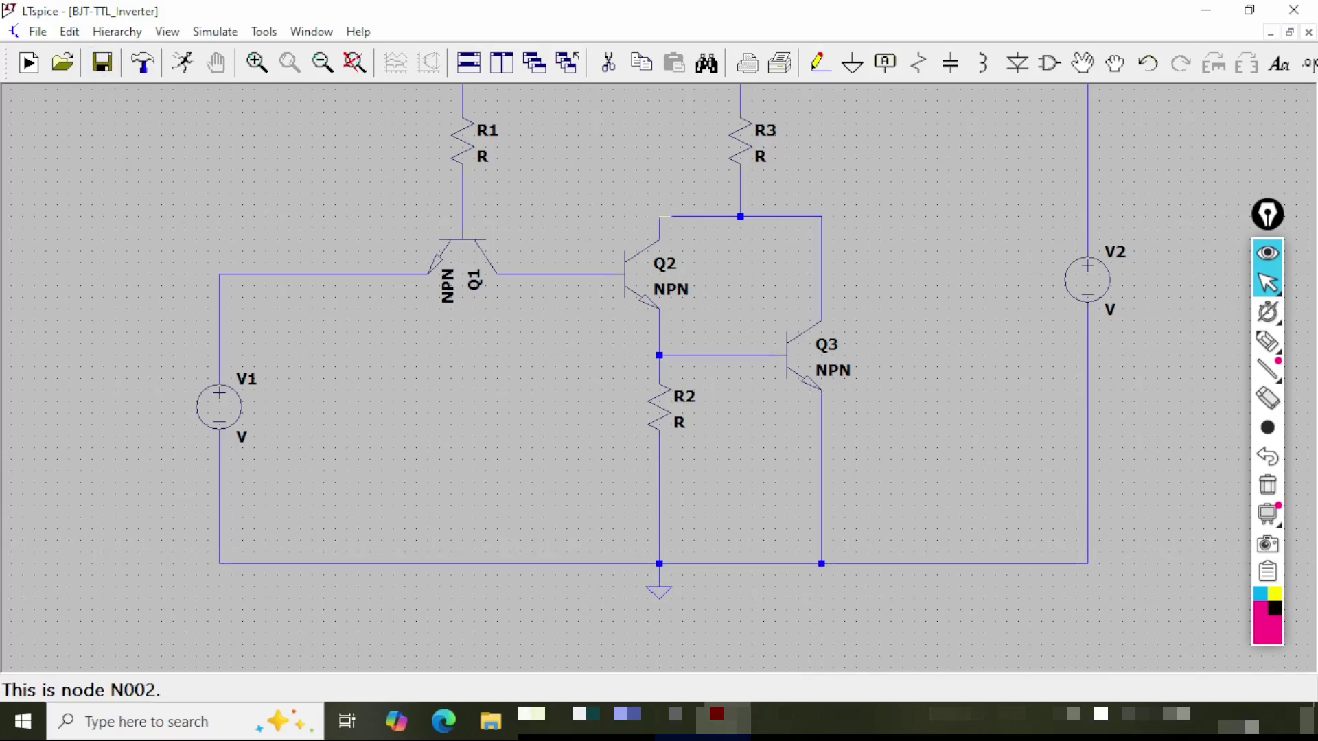
- Add a net label named INPUT with port type Input at the wire corner above V1
{"action": "left_click_drag", "start_coordinate": [696, 251], "coordinate": [661, 310]}
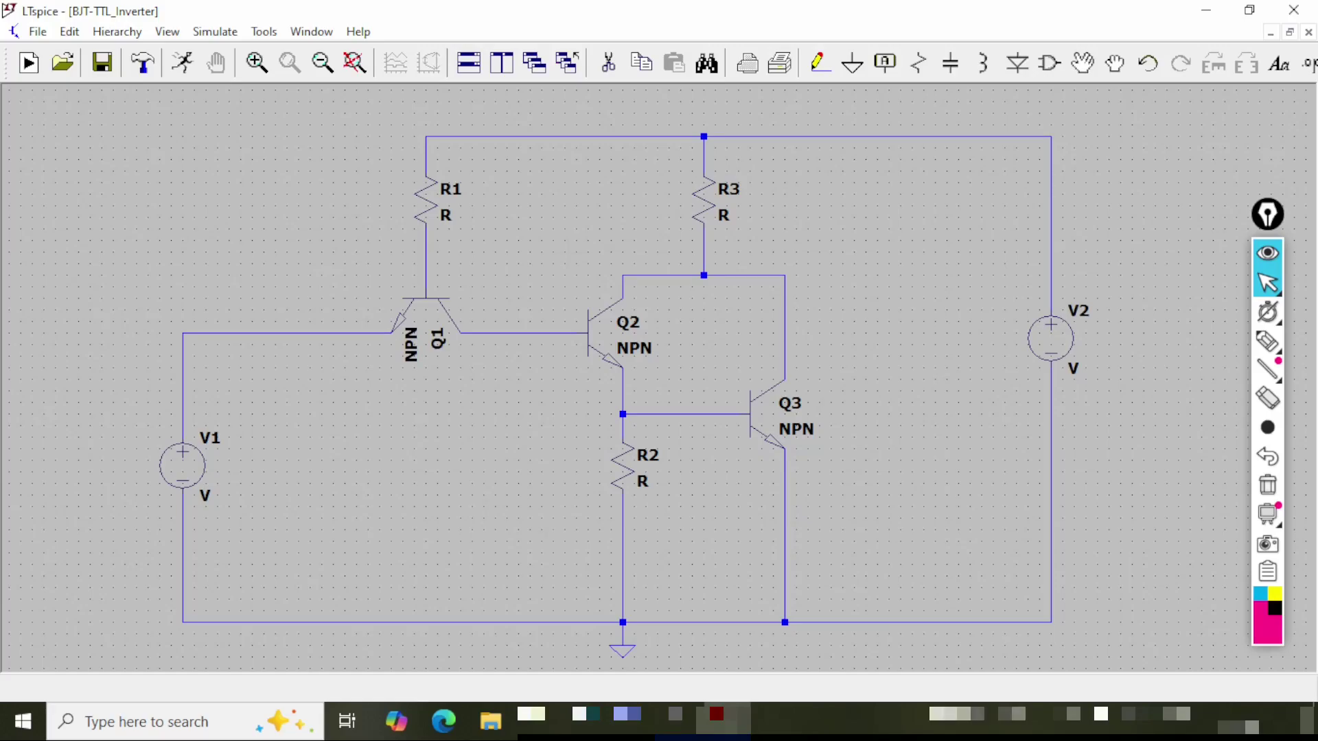
{"action": "left_click", "coordinate": [887, 63]}
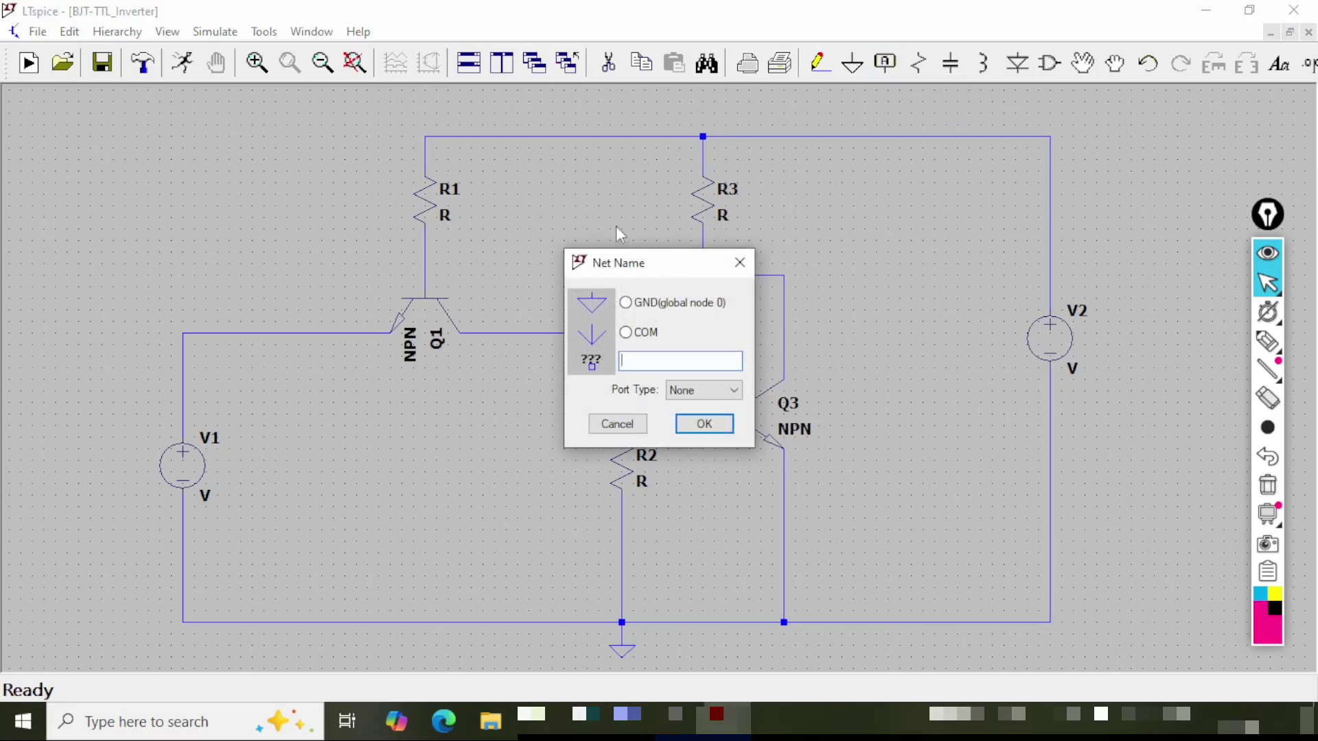
{"action": "type", "text": "INPUT"}
{"action": "left_click", "coordinate": [703, 390]}
{"action": "left_click", "coordinate": [700, 421]}
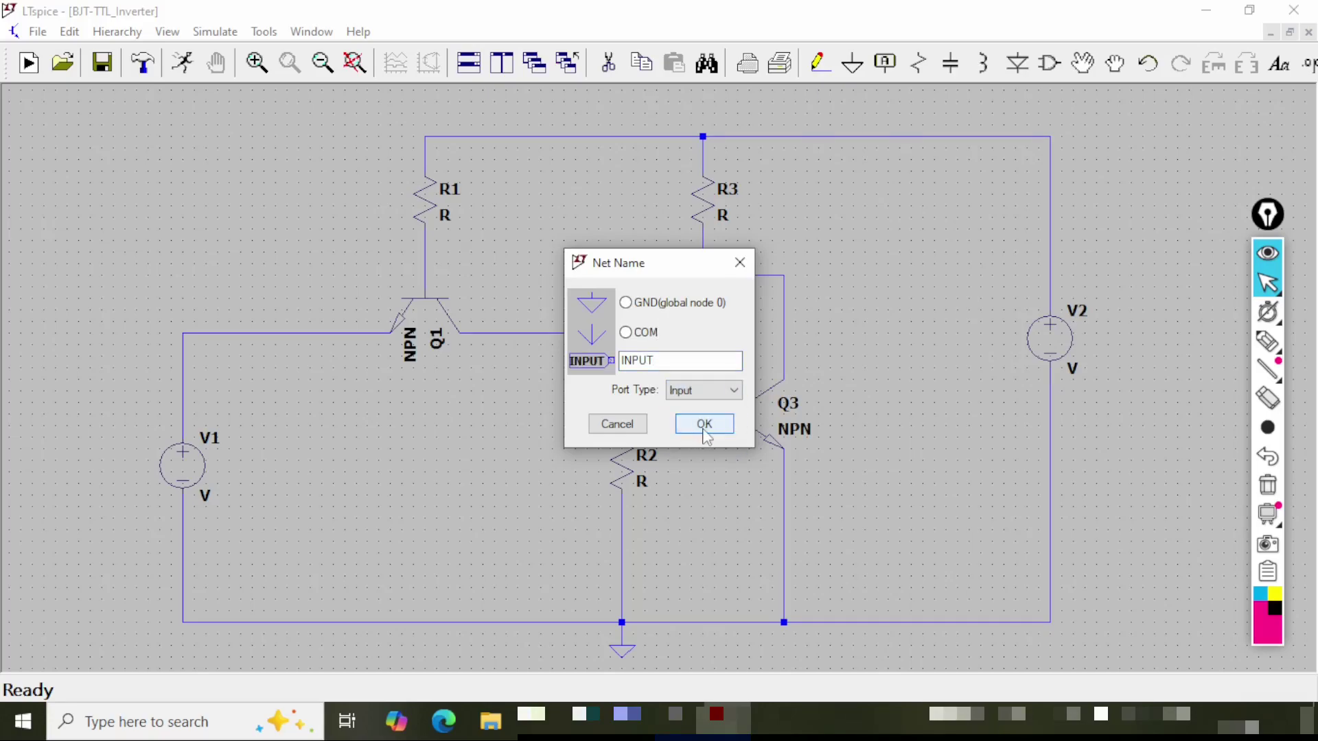
{"action": "left_click", "coordinate": [700, 424]}
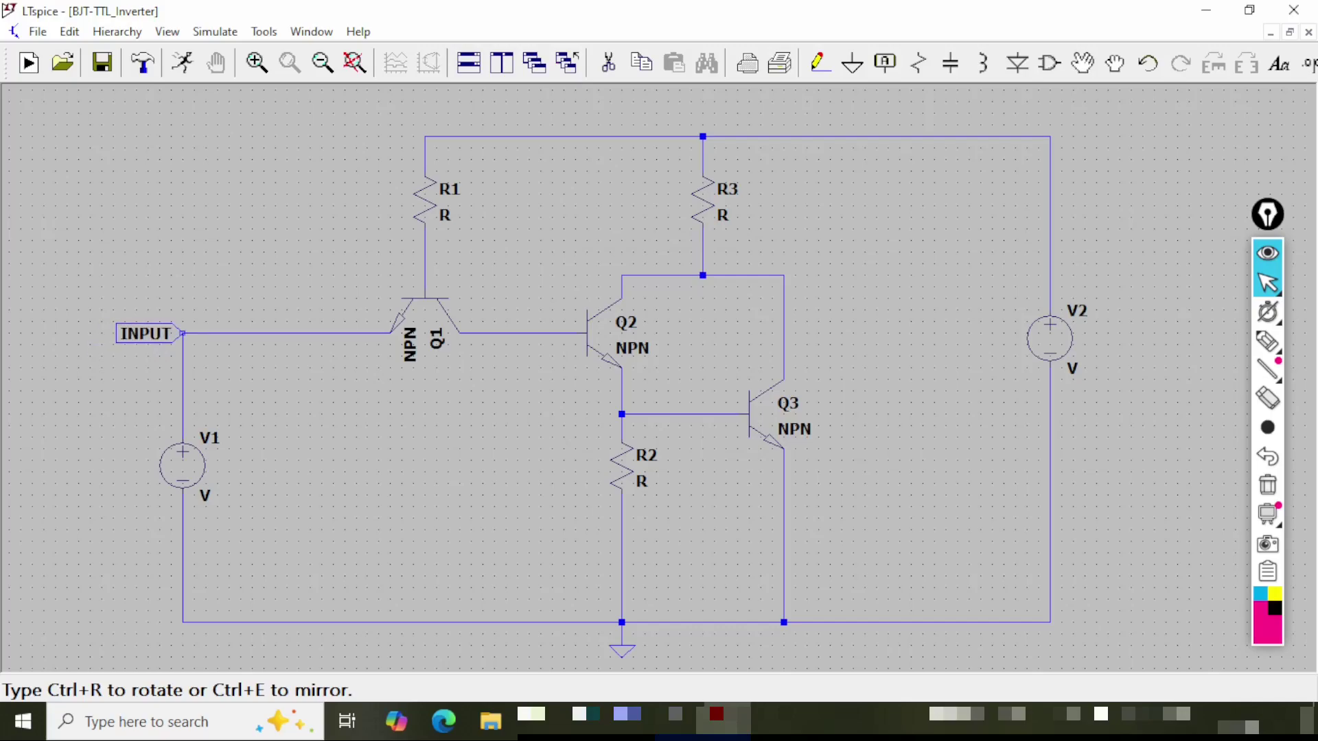
{"action": "left_click", "coordinate": [182, 334]}
{"action": "key", "text": "Escape"}
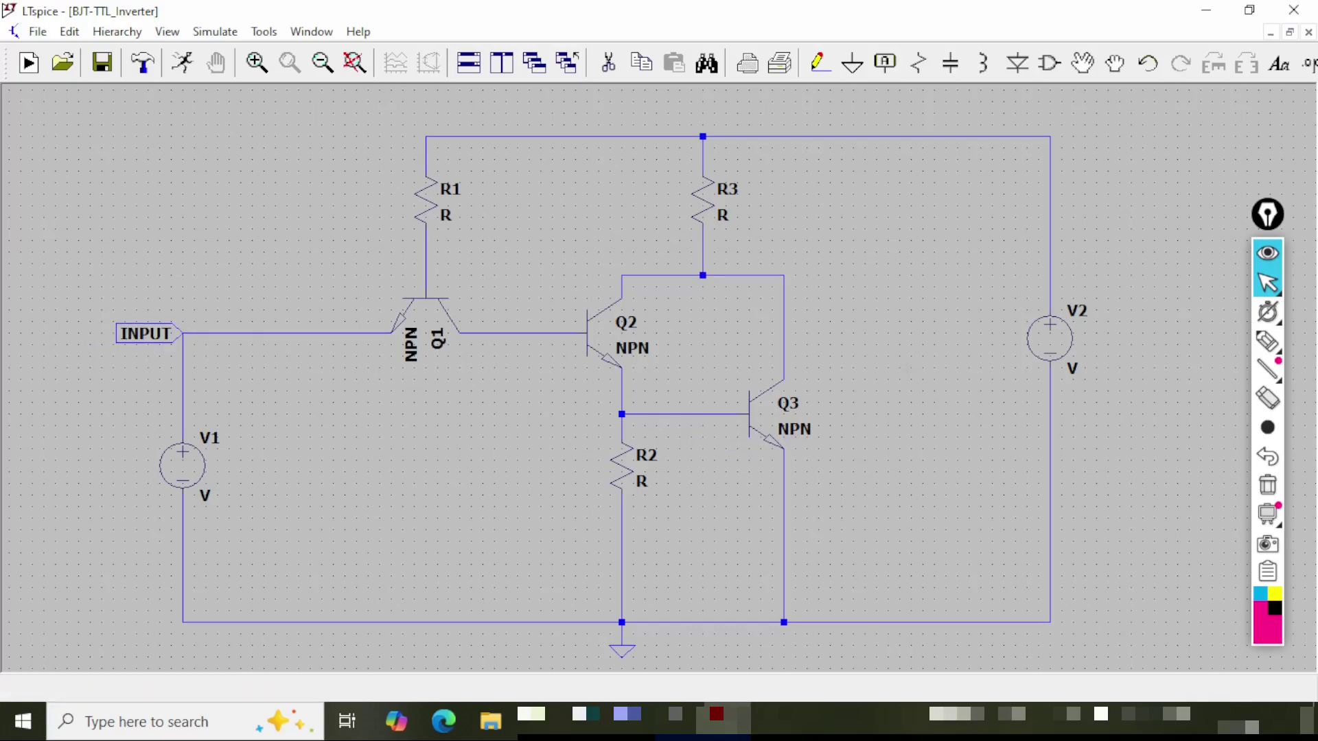
- Add a net label named OUT with port type Output between Q3's collector wire and V2
{"action": "left_click", "coordinate": [888, 71]}
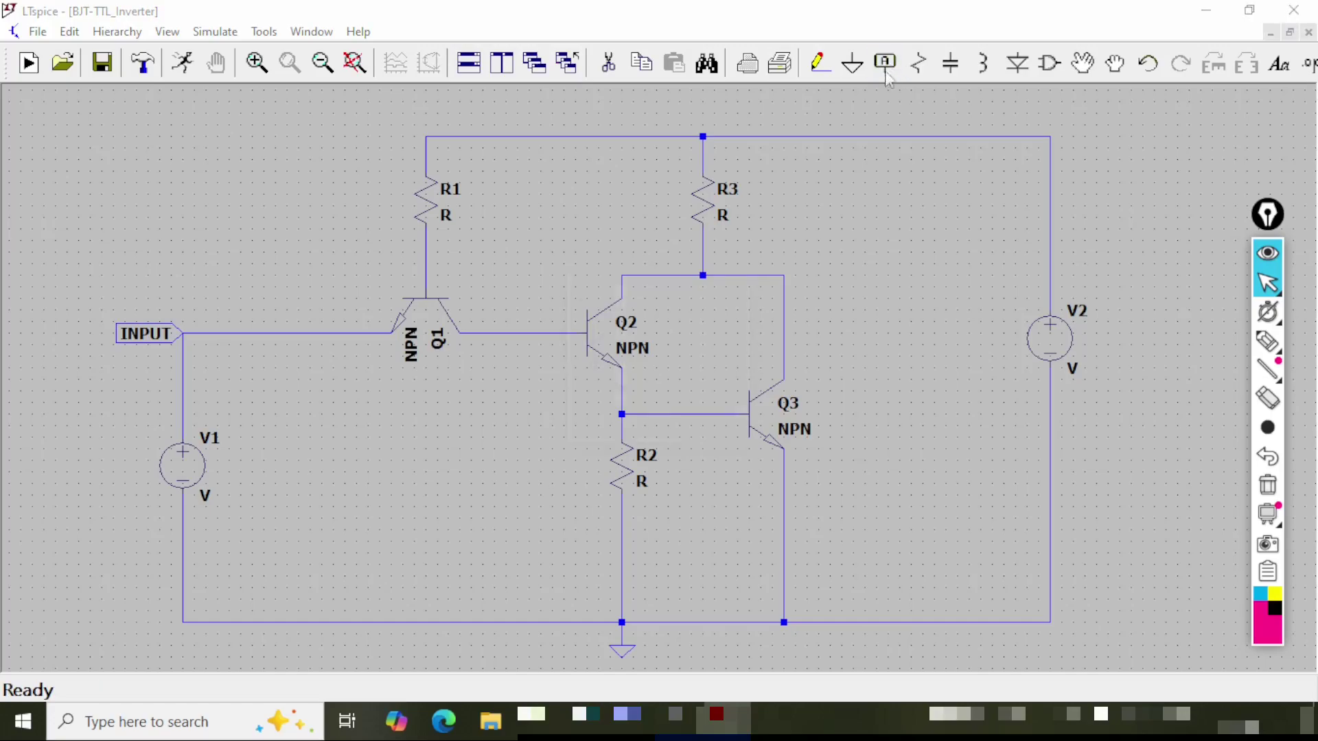
{"action": "type", "text": "OUT"}
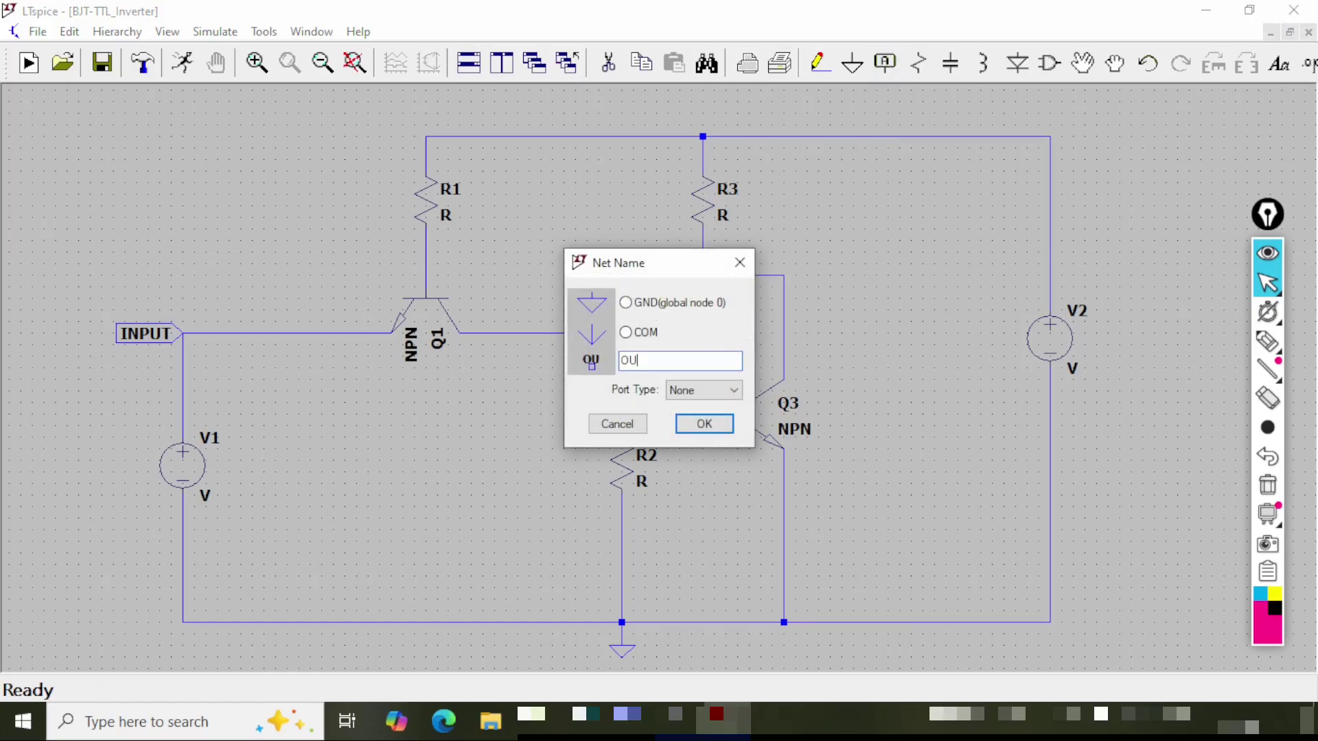
{"action": "left_click", "coordinate": [710, 392]}
{"action": "left_click", "coordinate": [704, 434]}
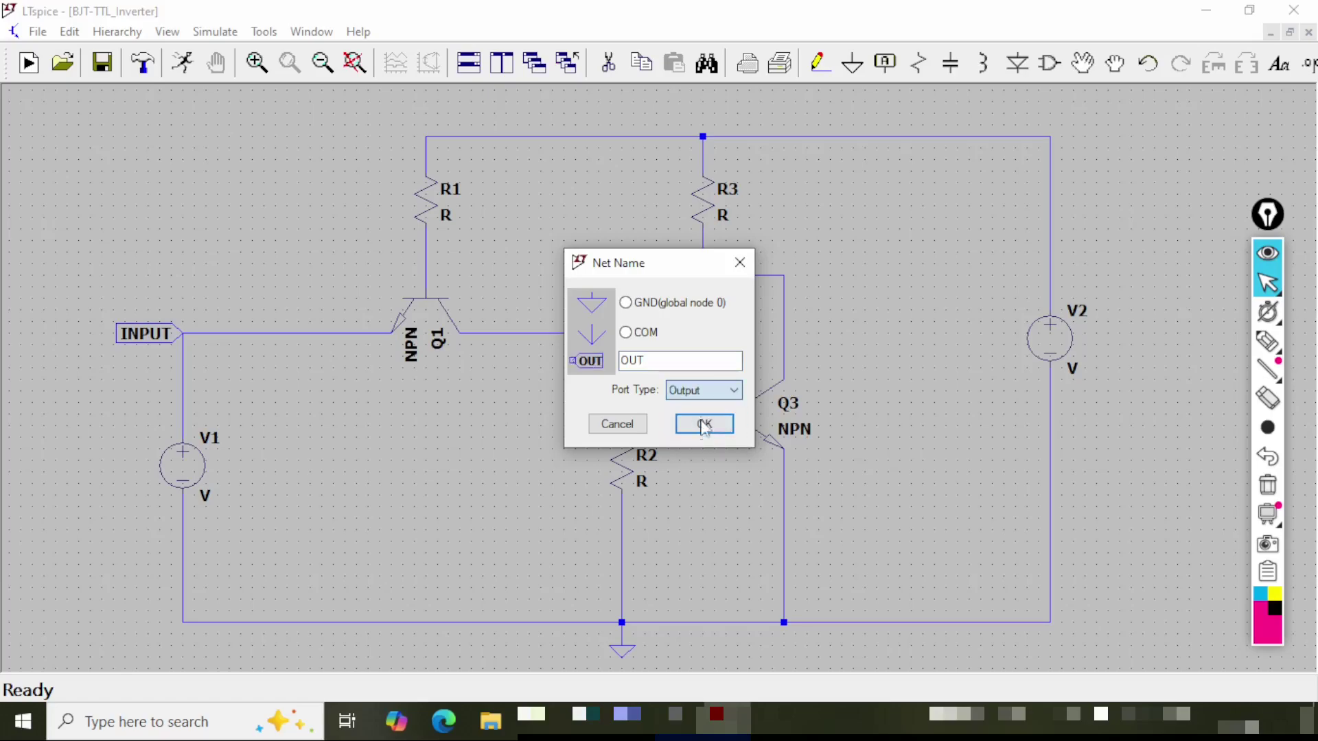
{"action": "left_click", "coordinate": [706, 425]}
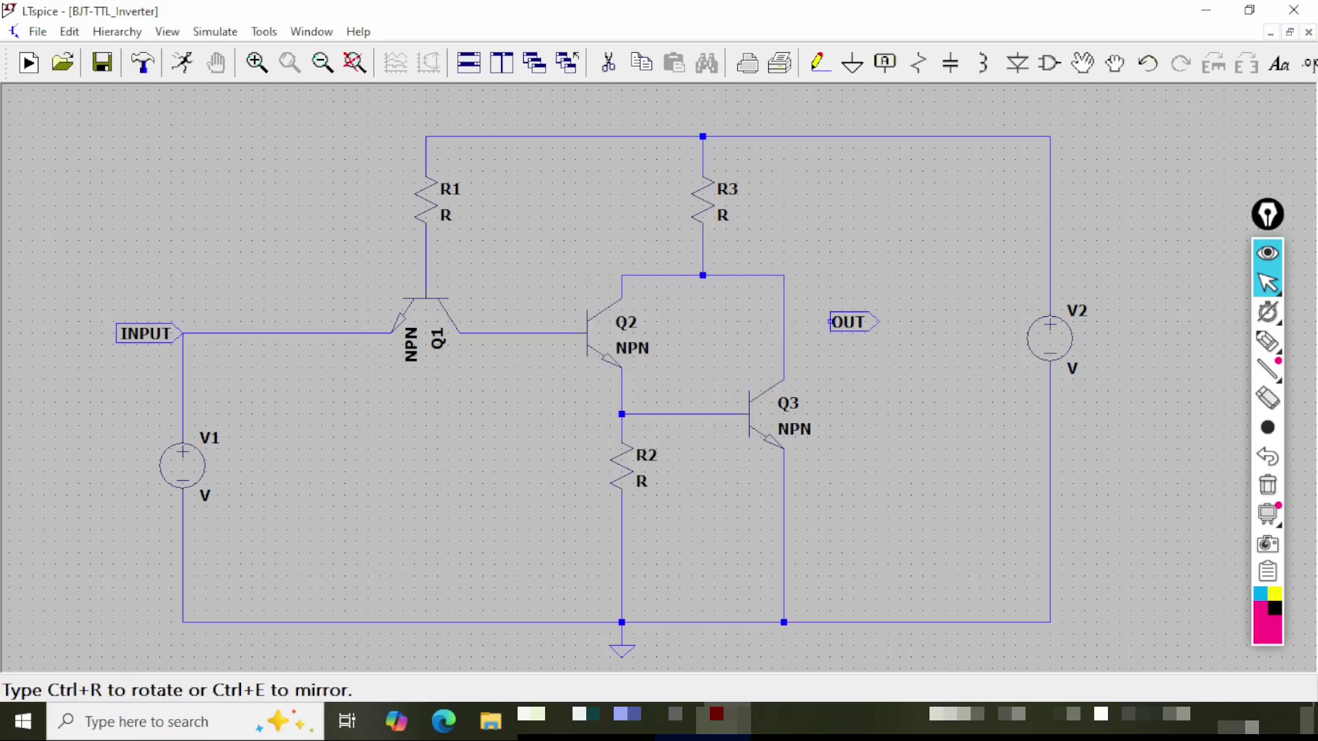
{"action": "left_click", "coordinate": [866, 322]}
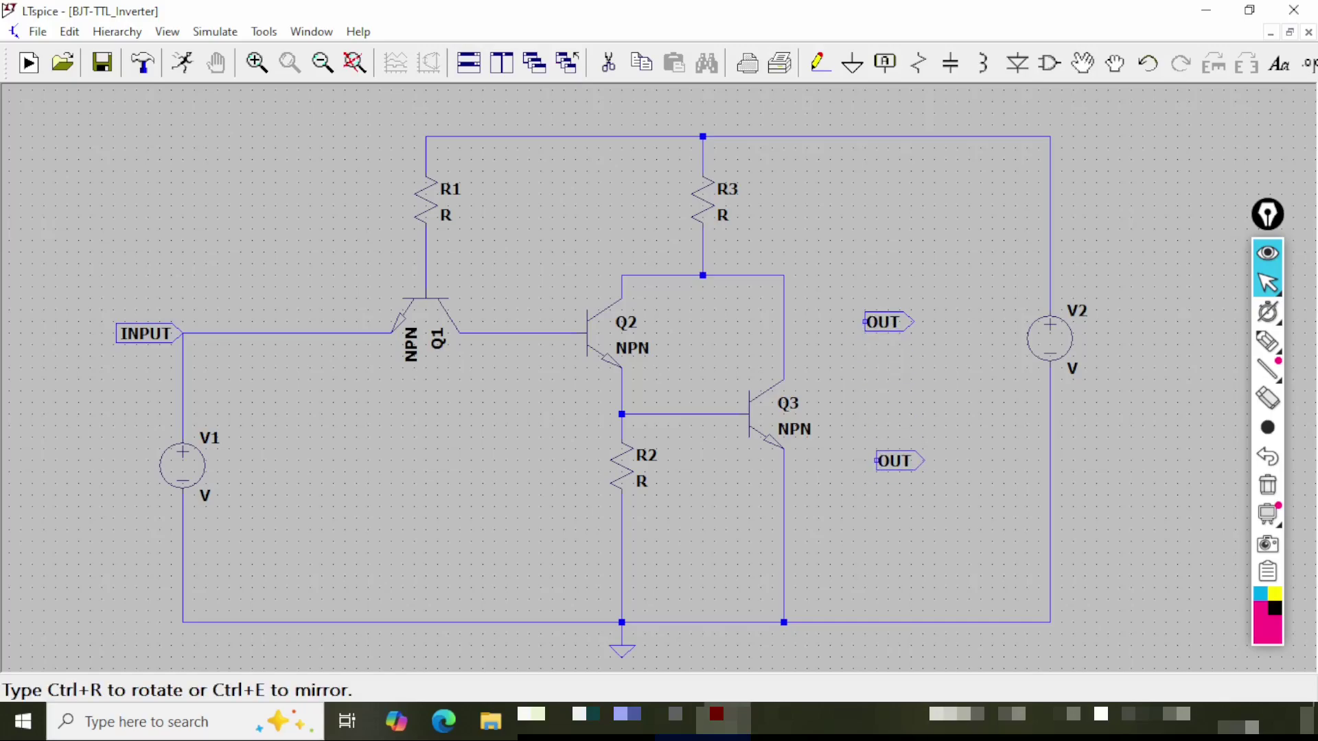
{"action": "left_click", "coordinate": [866, 415]}
{"action": "key", "text": "Escape"}
{"action": "key", "text": "ctrl+z"}
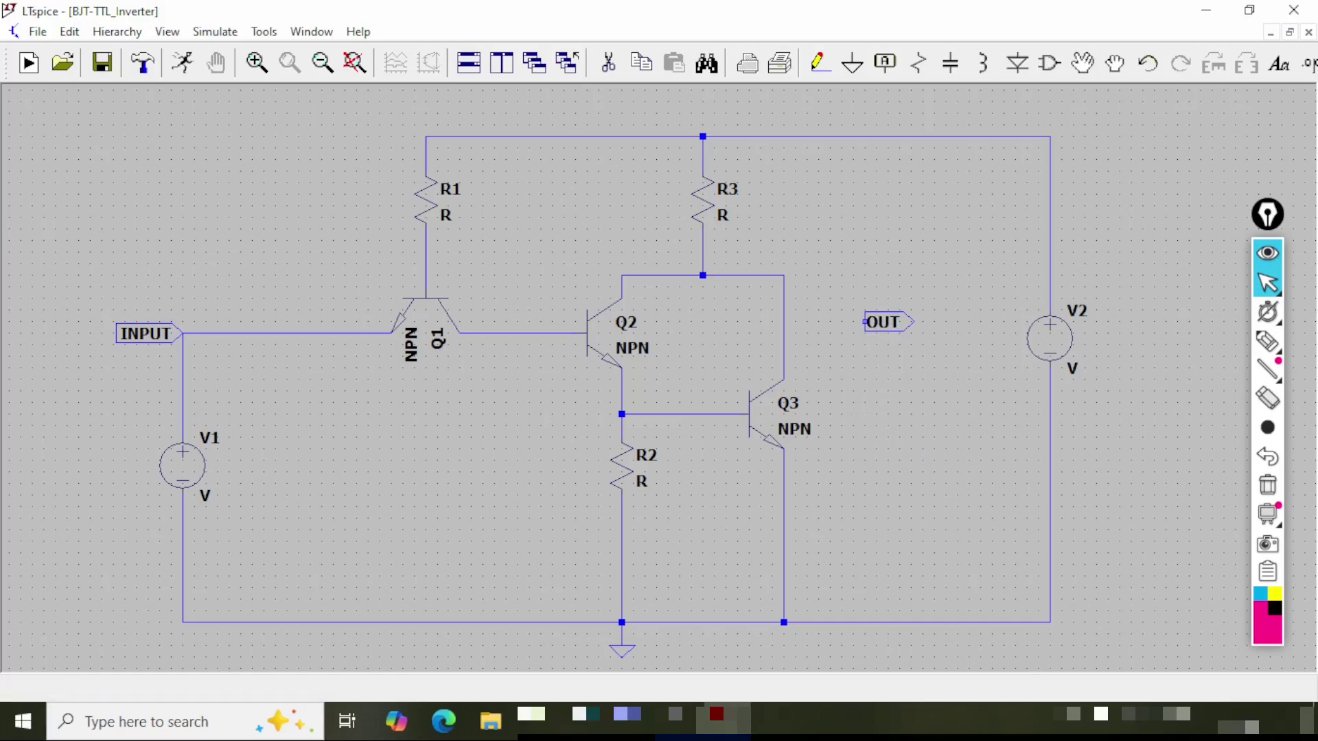
- Wire the OUT label to Q3's collector wire
{"action": "key", "text": "F3"}
{"action": "left_click", "coordinate": [865, 322]}
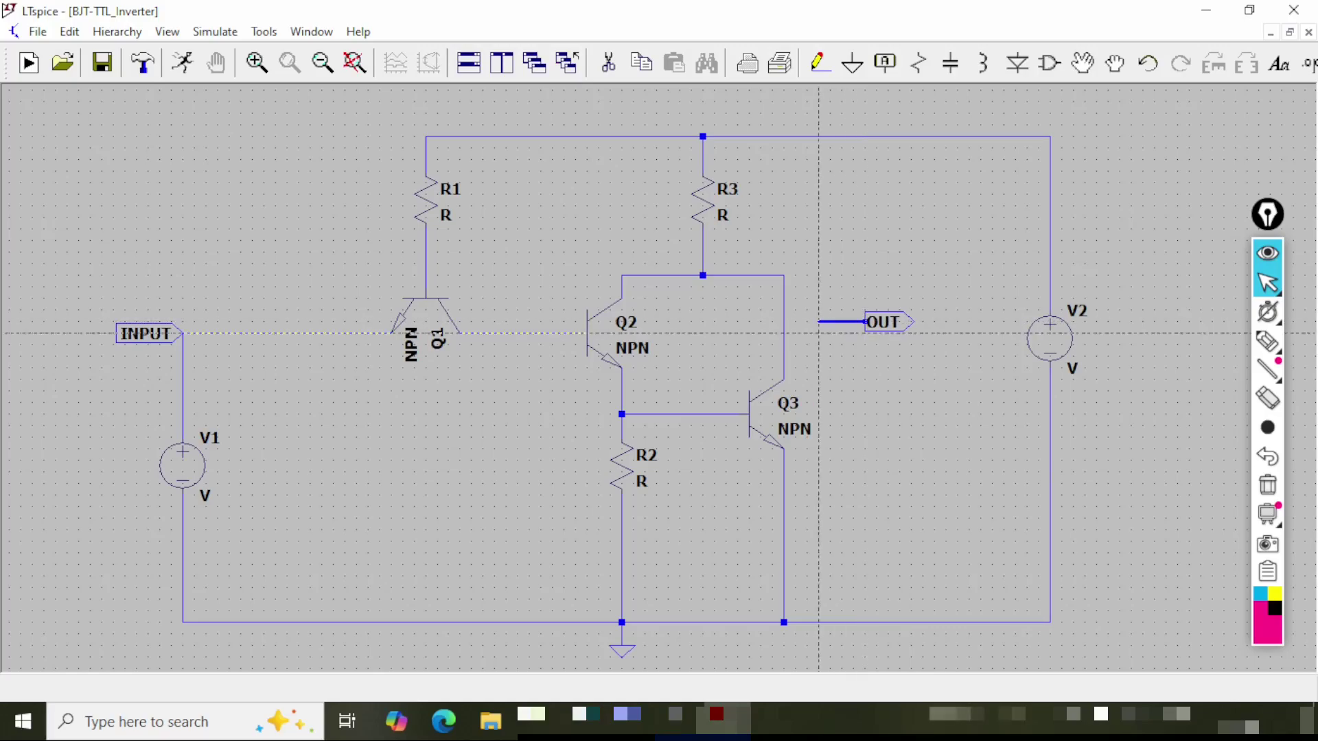
{"action": "left_click", "coordinate": [784, 322]}
{"action": "key", "text": "Escape"}
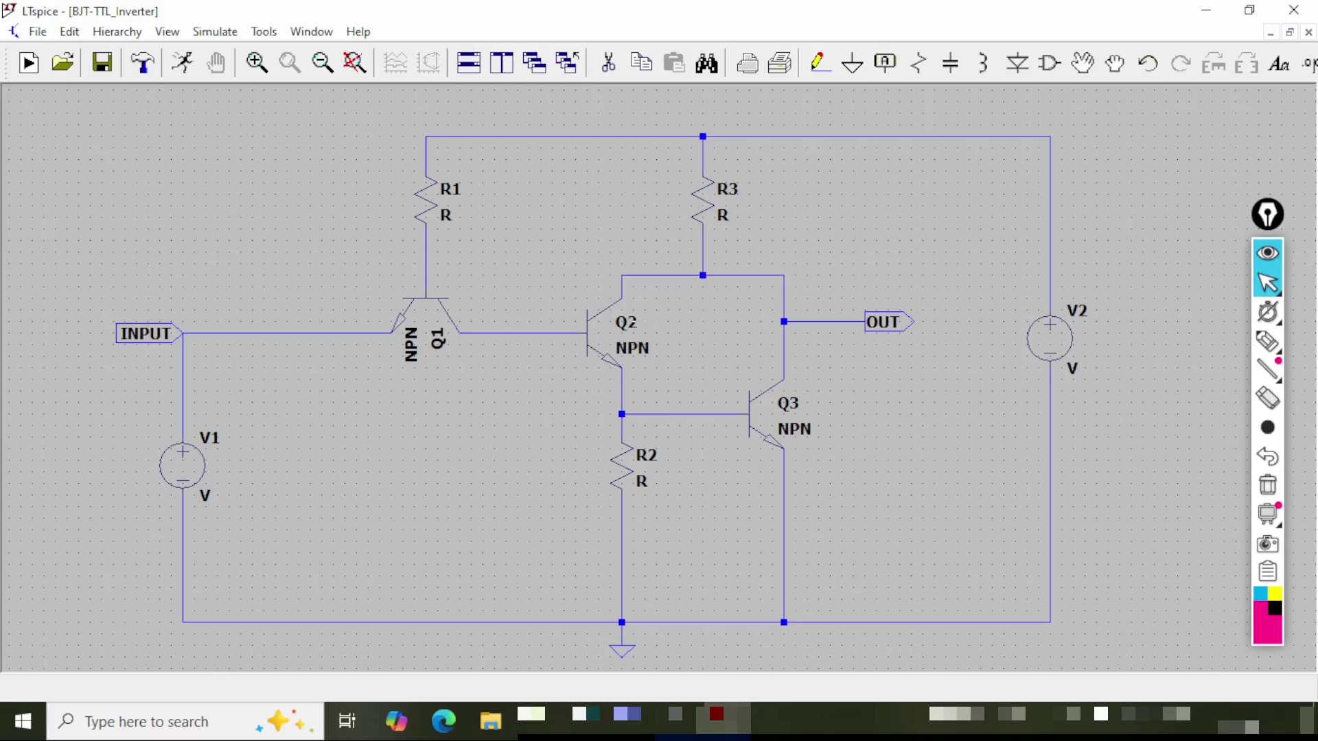
- Assign the 2N2222 transistor model to Q1 and Q2
{"action": "right_click", "coordinate": [433, 307]}
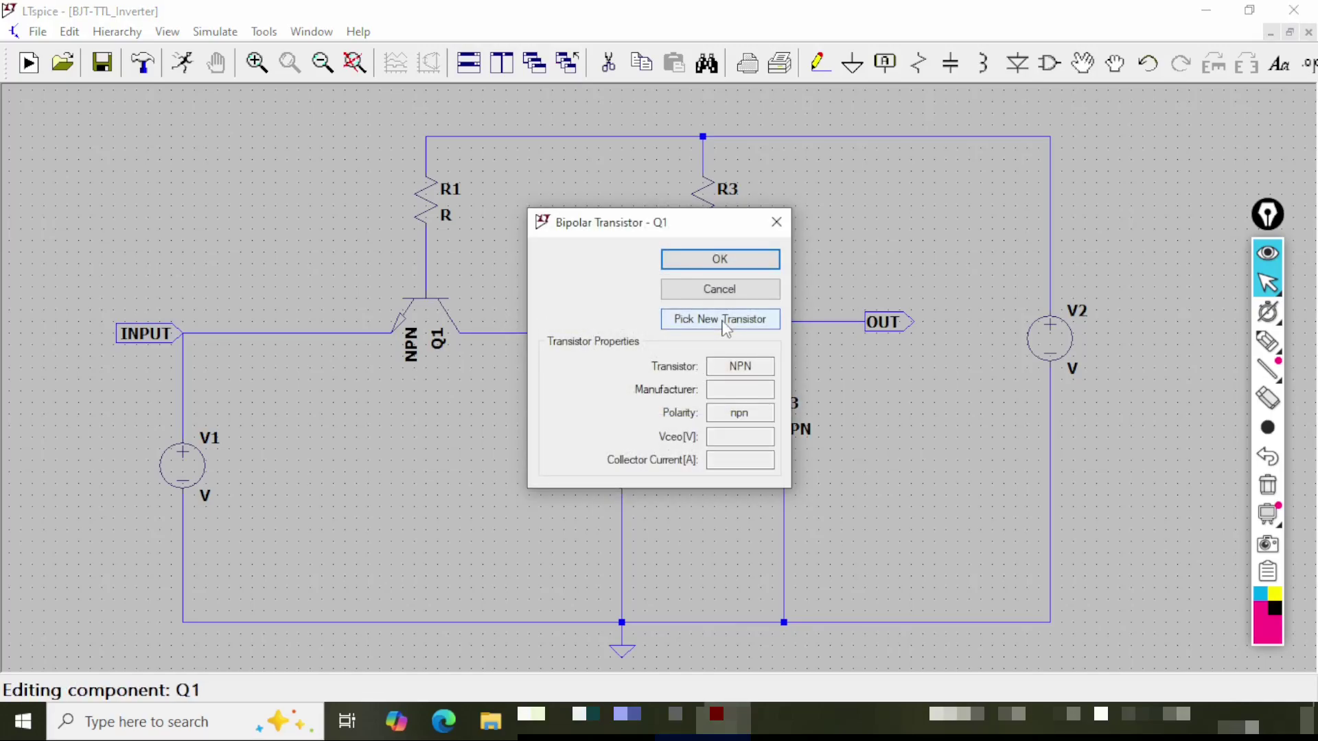
{"action": "left_click", "coordinate": [727, 320]}
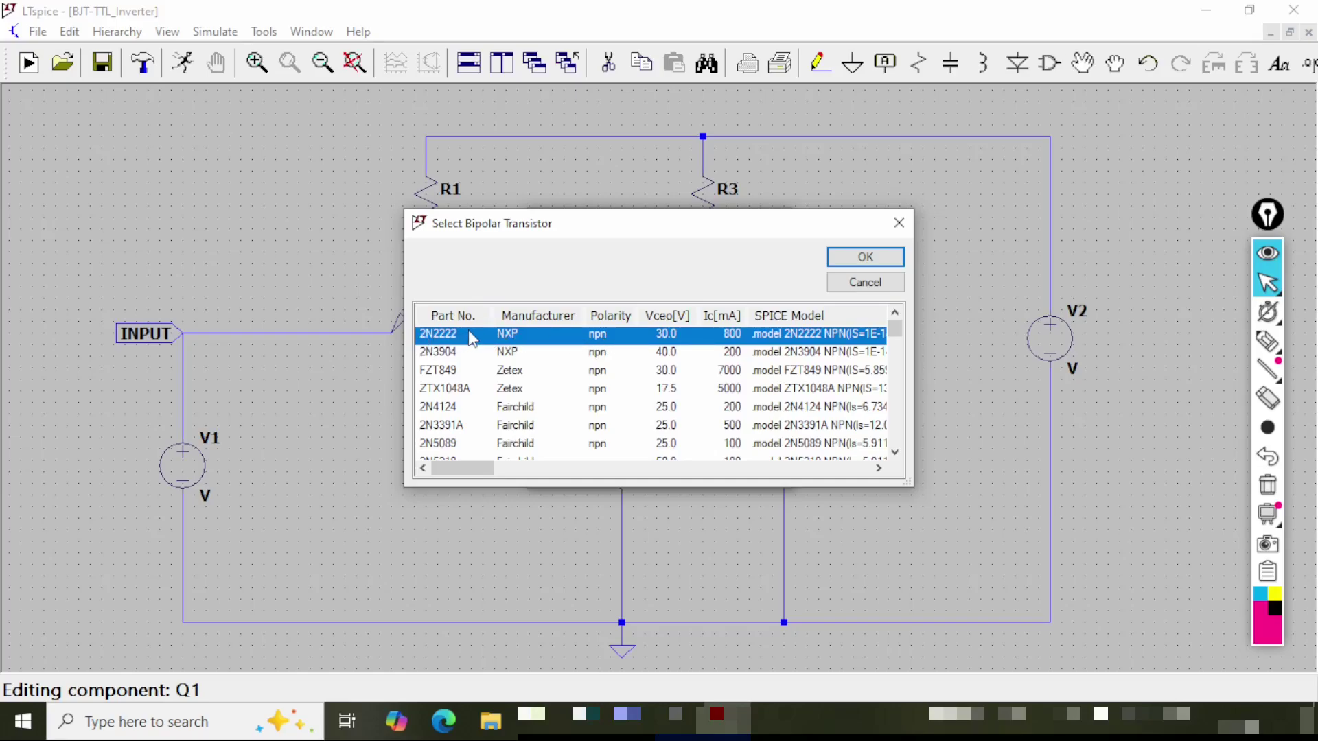
{"action": "left_click", "coordinate": [857, 254]}
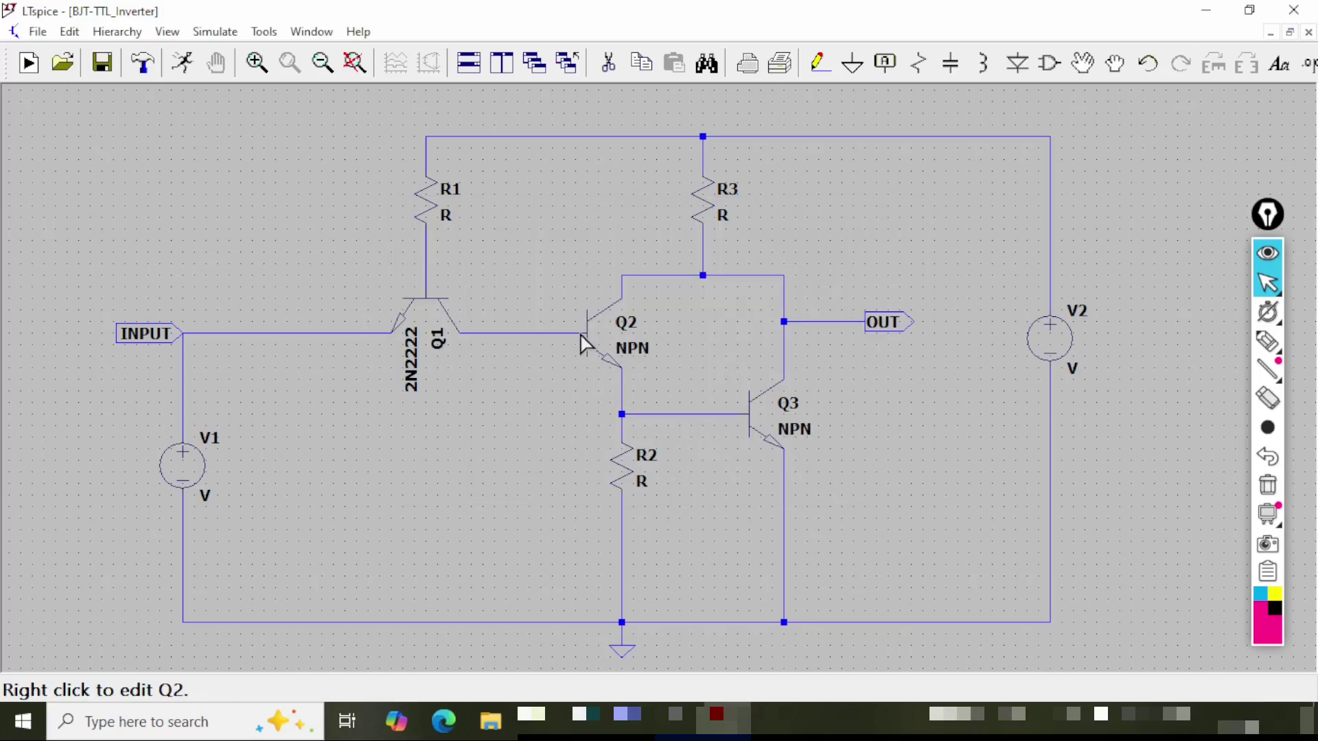
{"action": "right_click", "coordinate": [589, 343]}
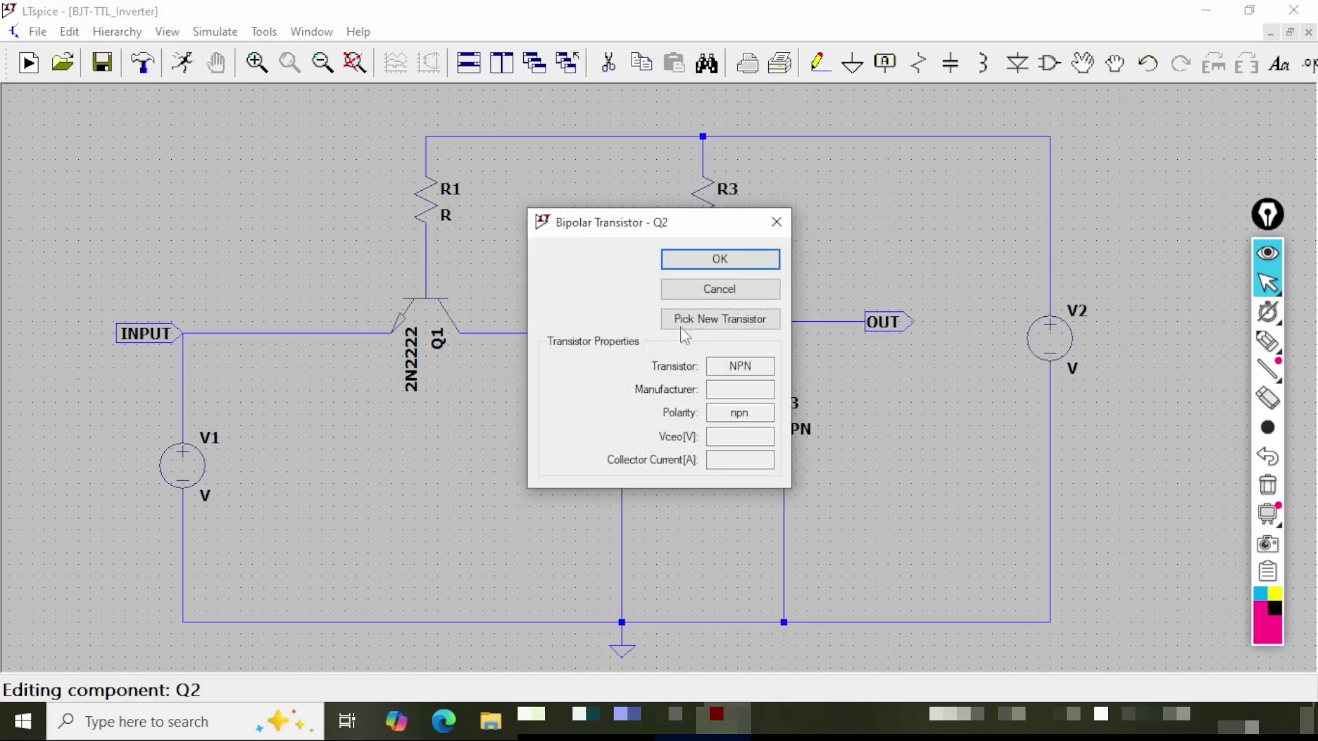
{"action": "left_click", "coordinate": [695, 317]}
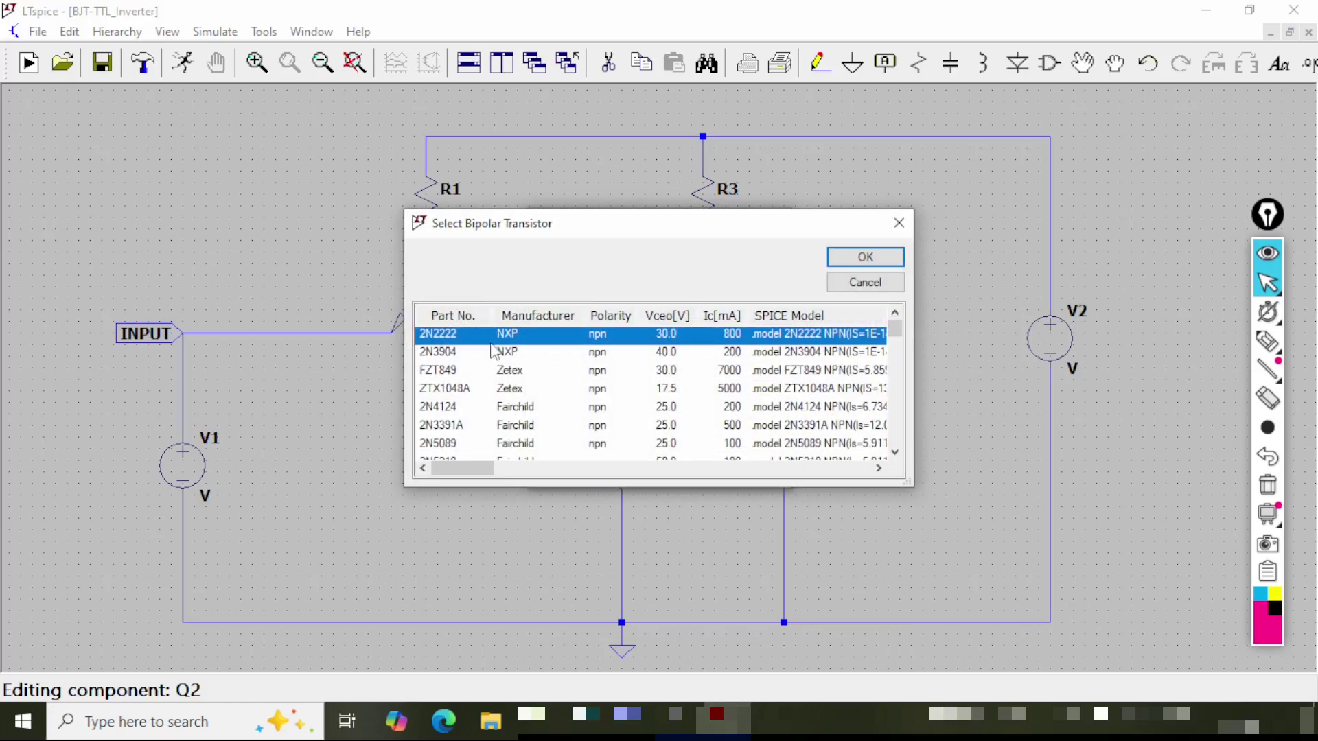
{"action": "left_click", "coordinate": [872, 261]}
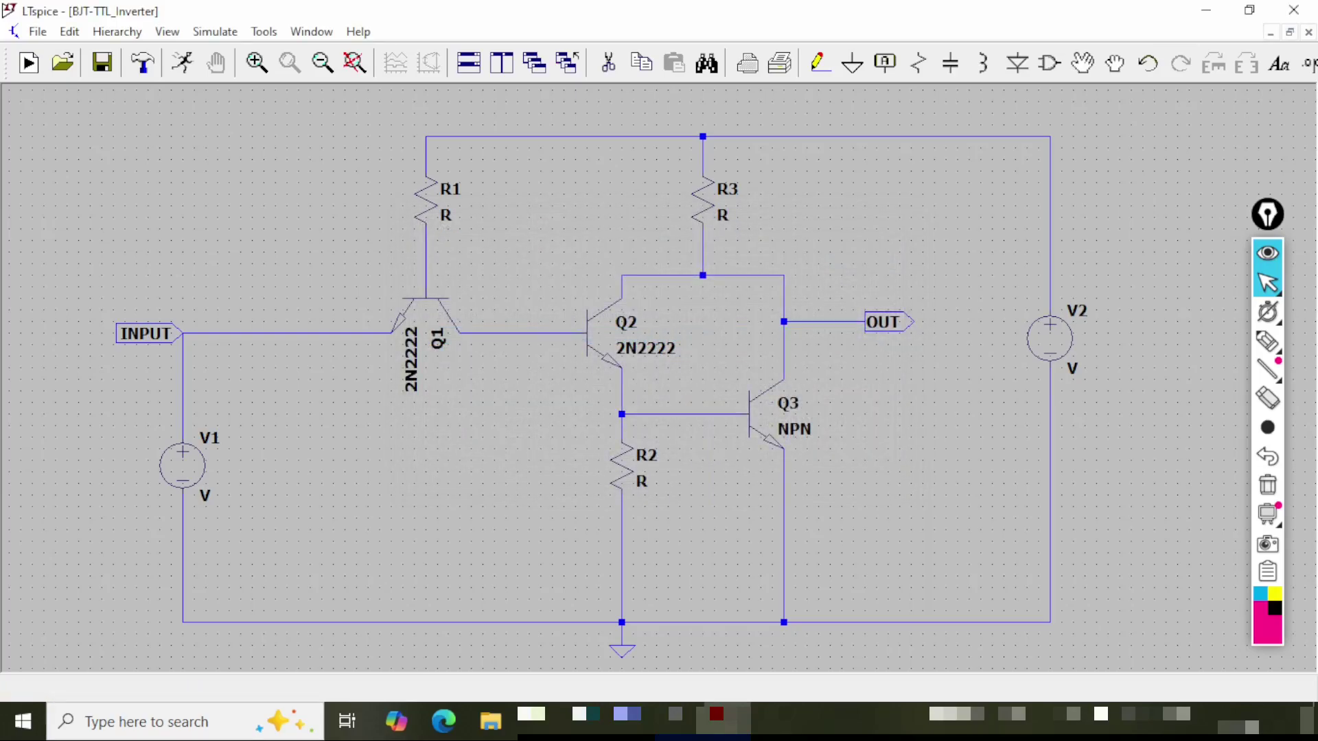
- Assign the 2N2222 transistor model to Q3 and save the schematic
{"action": "right_click", "coordinate": [755, 425]}
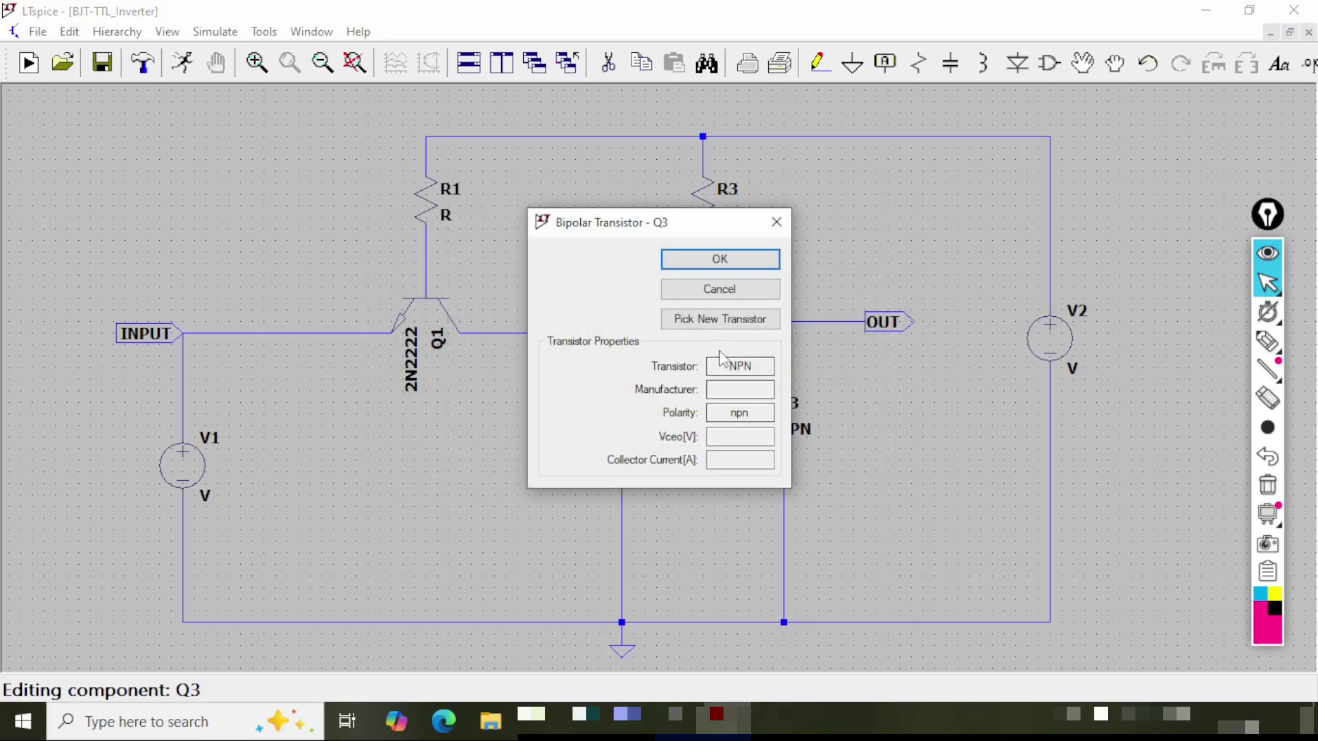
{"action": "left_click", "coordinate": [733, 322]}
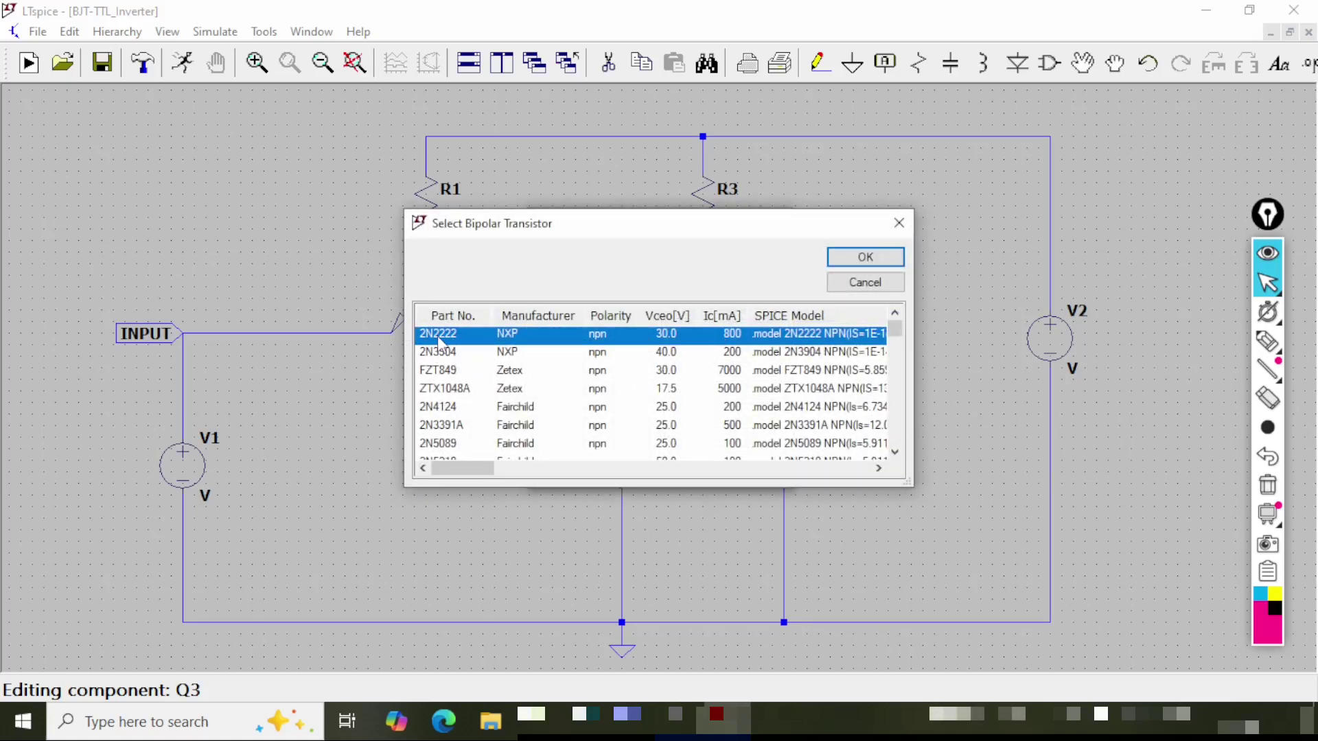
{"action": "left_click", "coordinate": [859, 260]}
{"action": "left_click", "coordinate": [101, 62]}
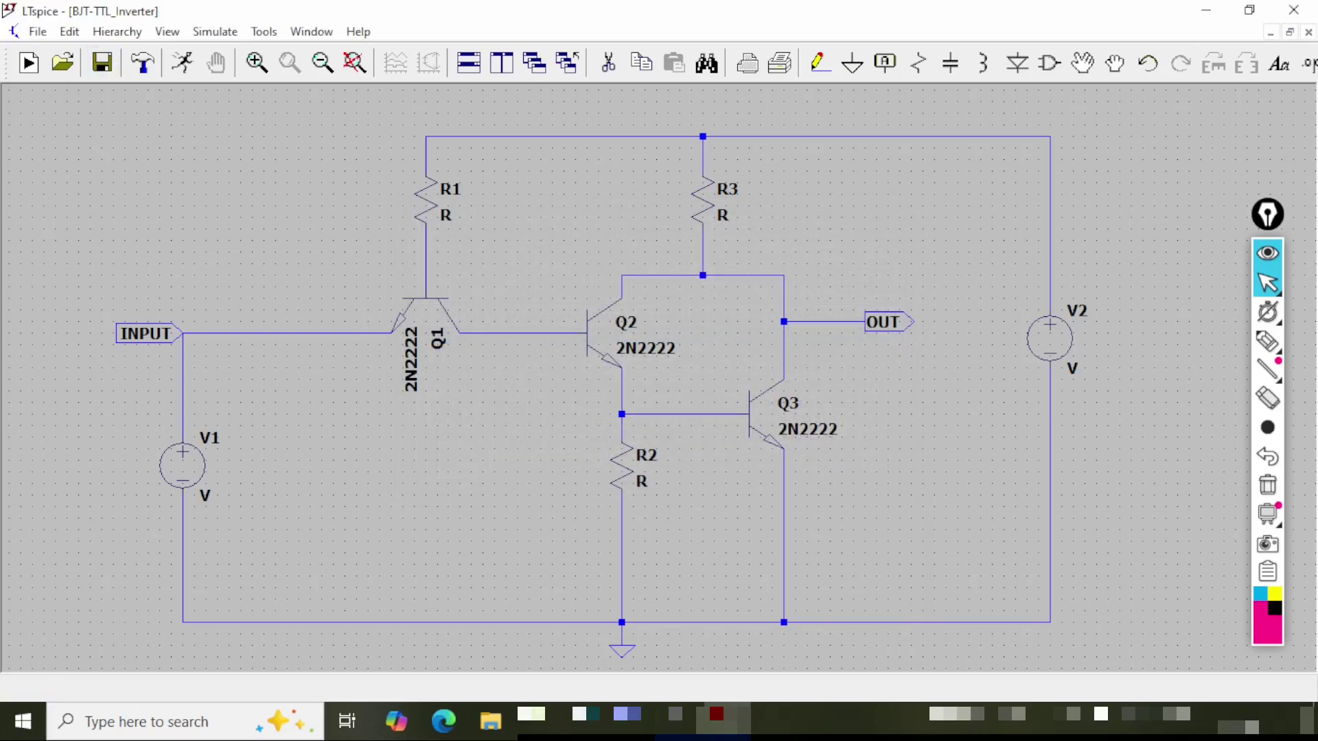
- Rename resistors R1, R2 and R3 as Rb, Re and Rc, and save the schematic
{"action": "right_click", "coordinate": [479, 206]}
{"action": "type", "text": "Rb"}
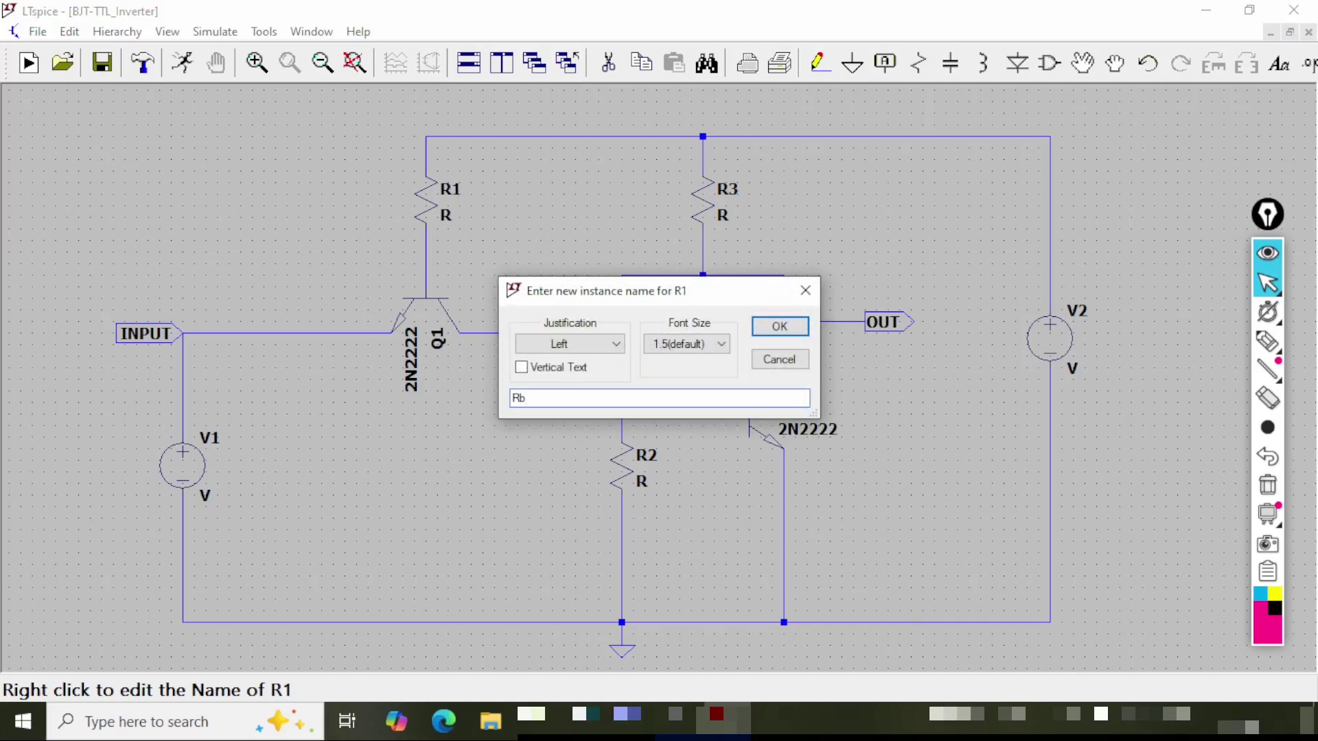
{"action": "left_click", "coordinate": [782, 327]}
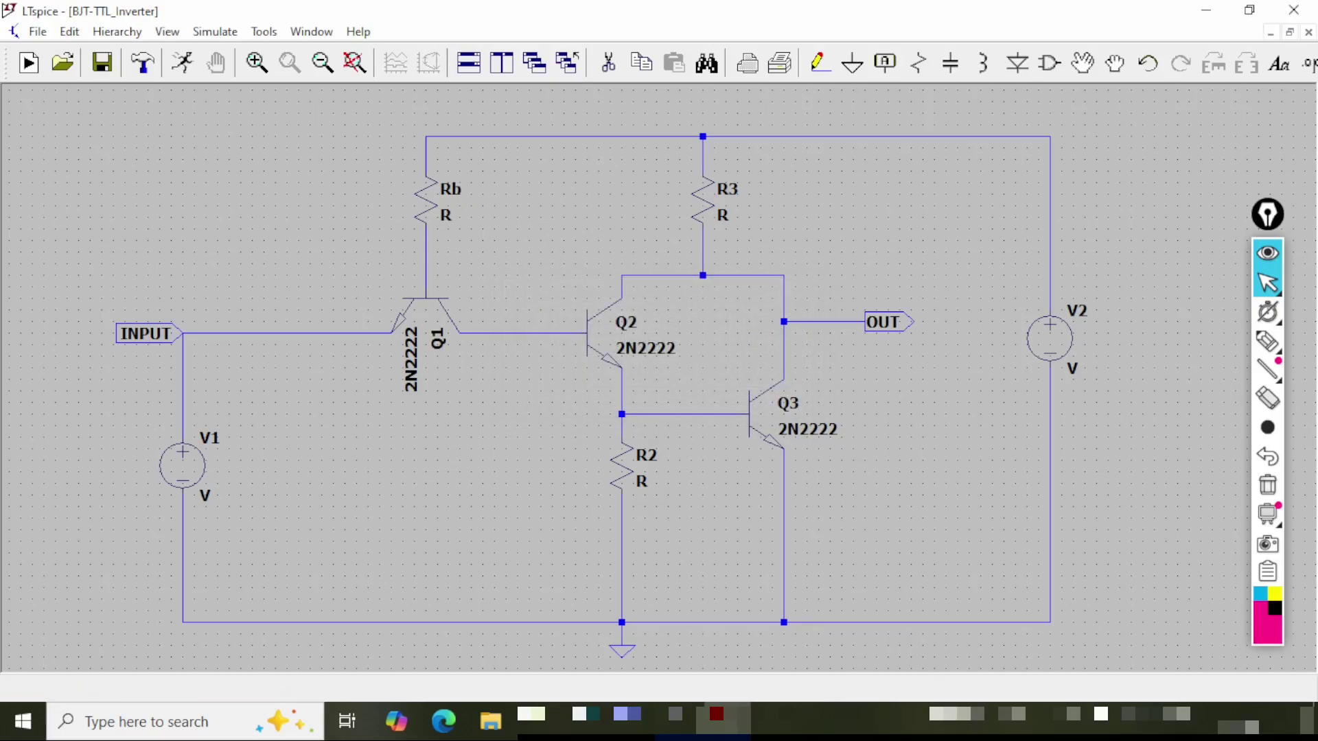
{"action": "right_click", "coordinate": [642, 470]}
{"action": "type", "text": "R"}
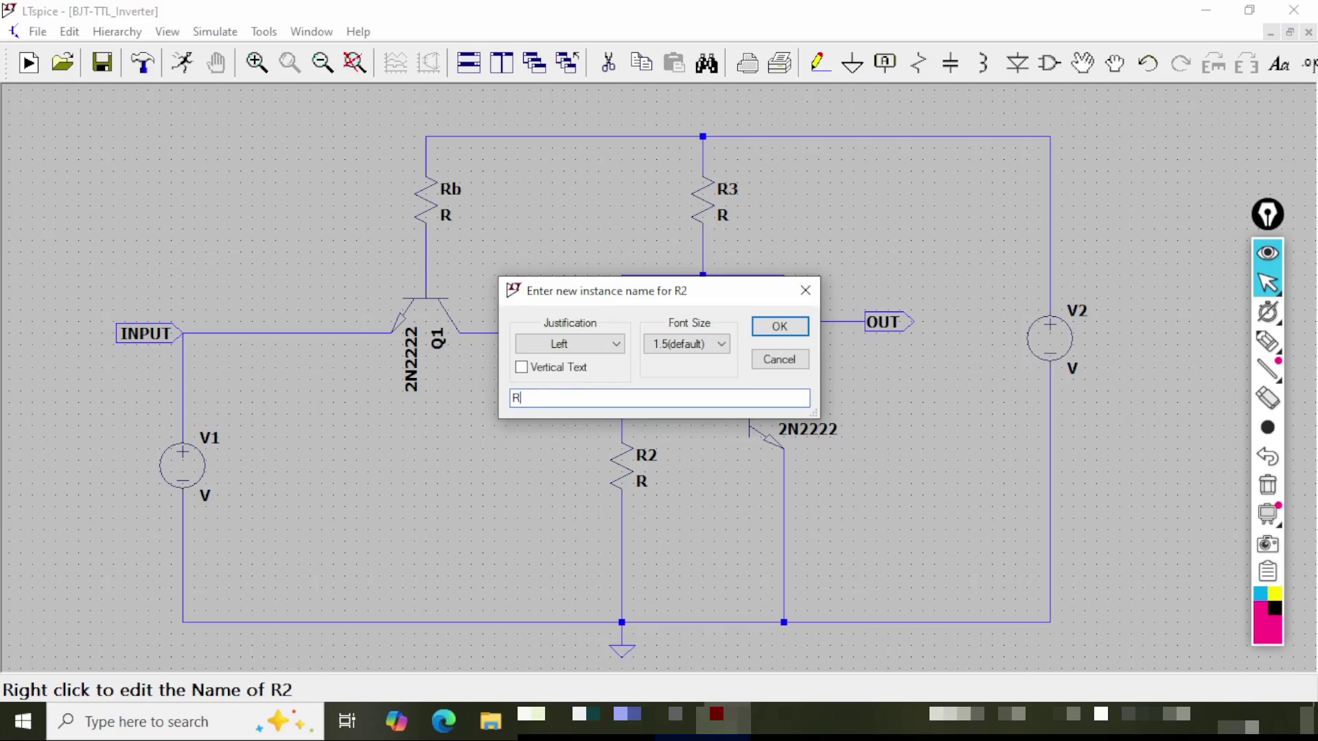
{"action": "type", "text": "e"}
{"action": "left_click", "coordinate": [779, 327]}
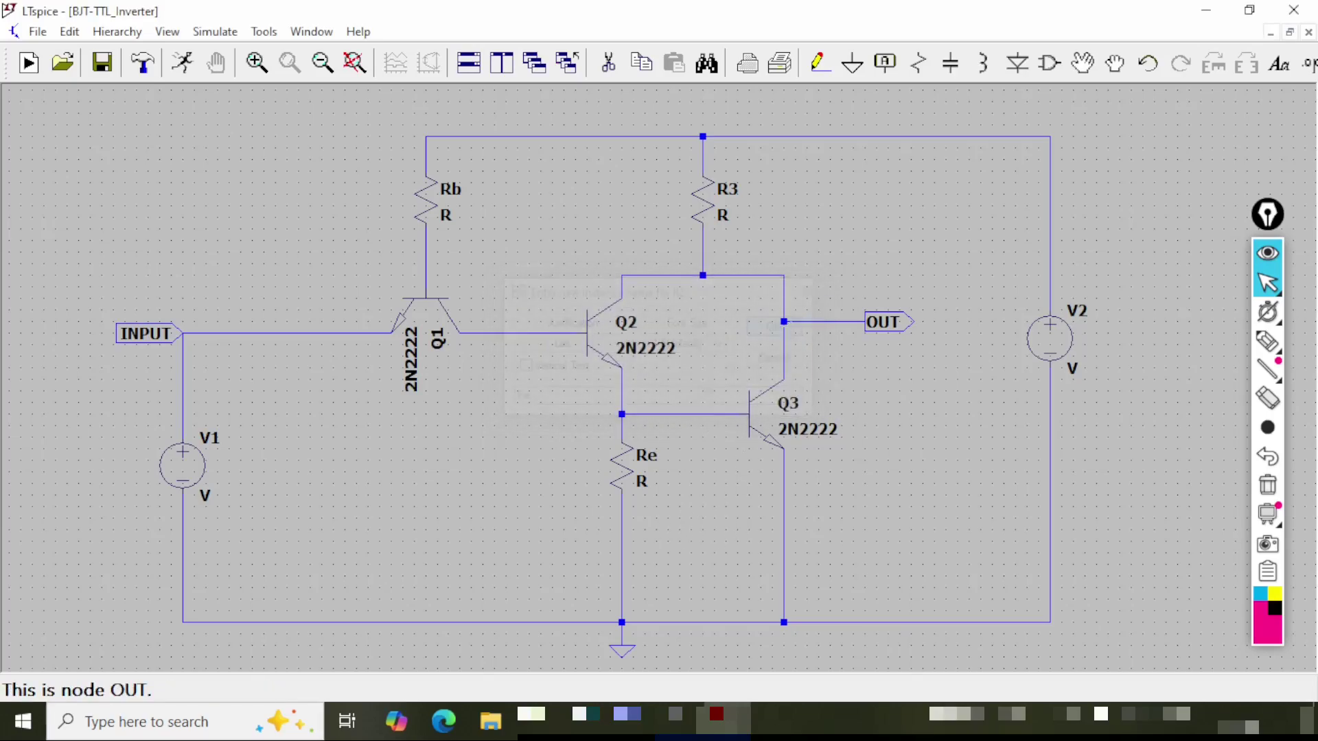
{"action": "right_click", "coordinate": [735, 192]}
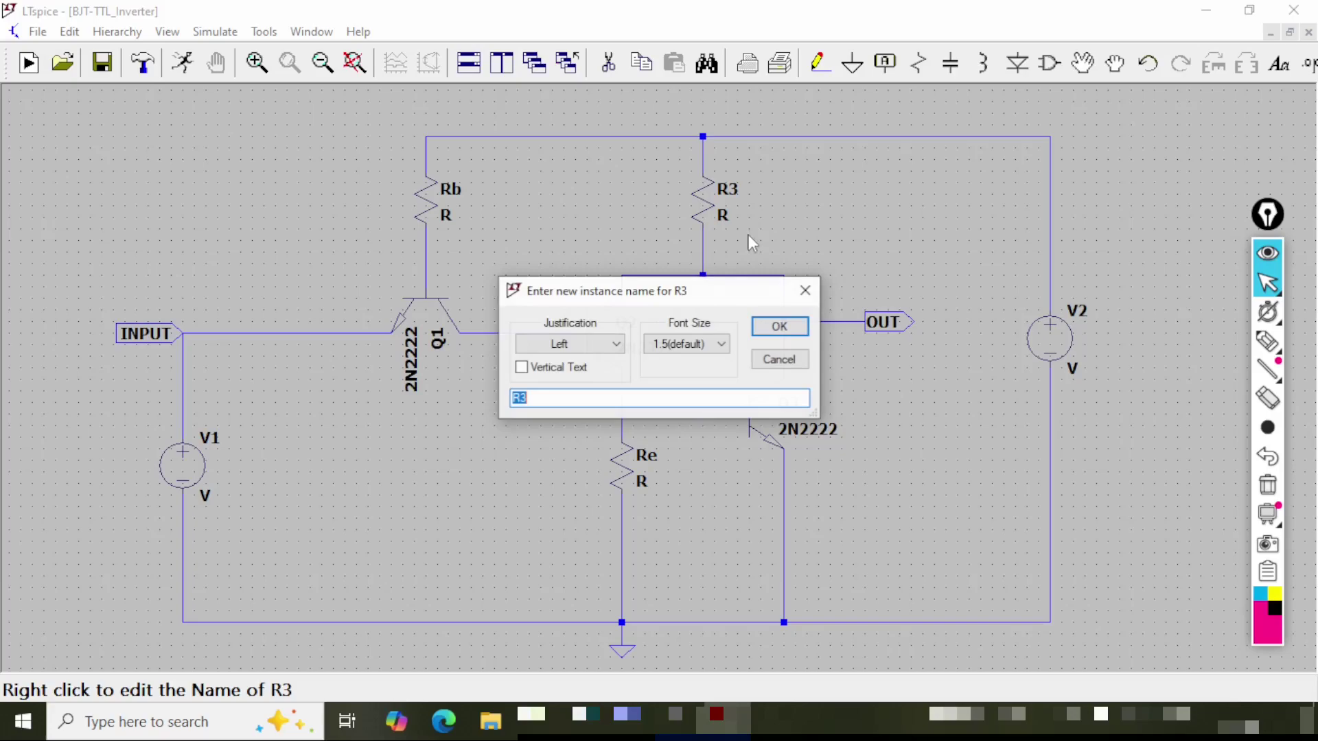
{"action": "type", "text": "Rc"}
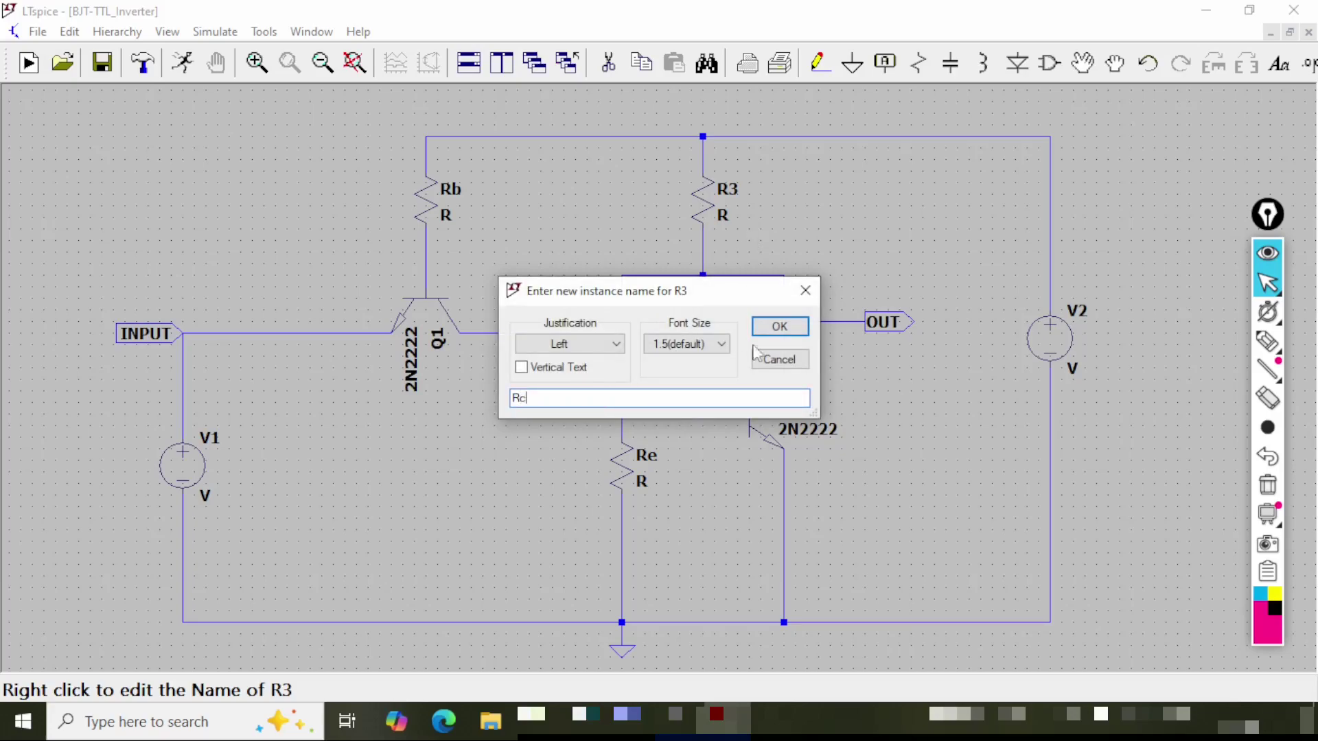
{"action": "left_click", "coordinate": [776, 327]}
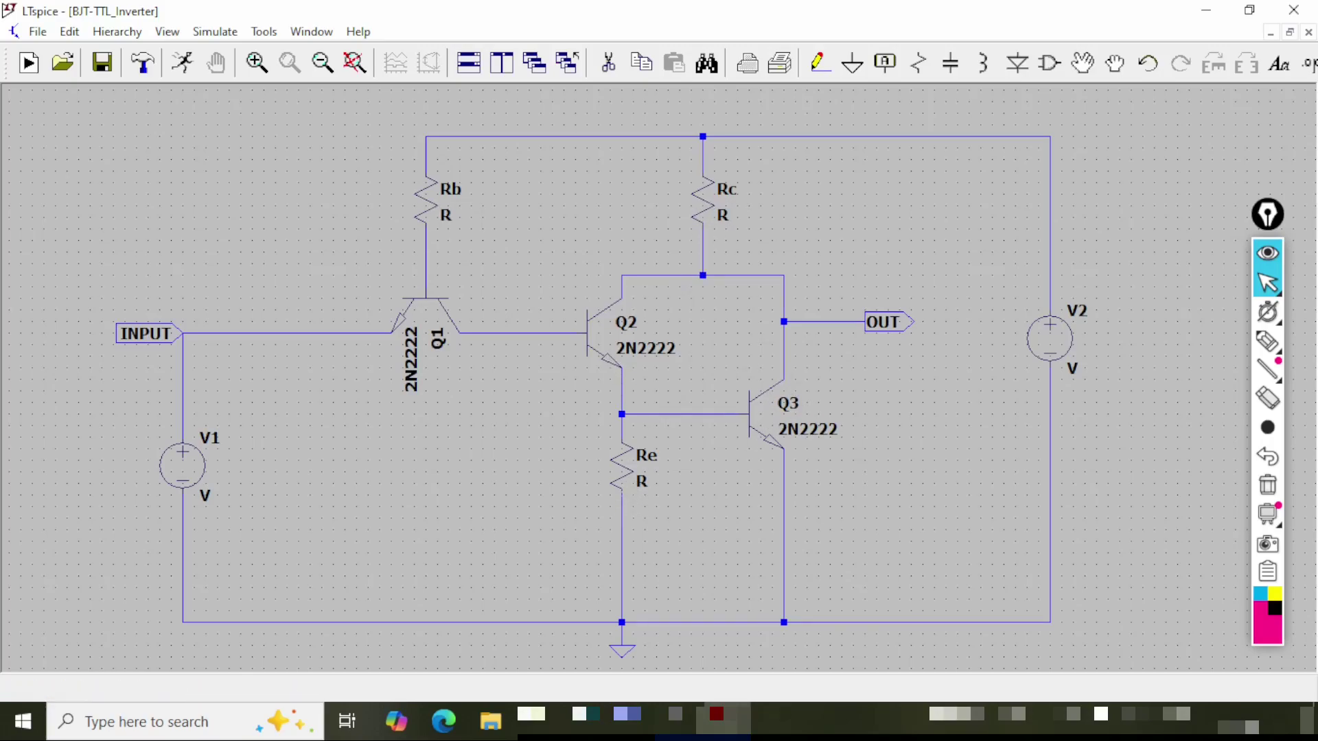
{"action": "left_click", "coordinate": [103, 64]}
- Set the resistor values to 4.7k for Rb, 33k for Rc and 1k for Re
{"action": "right_click", "coordinate": [455, 222]}
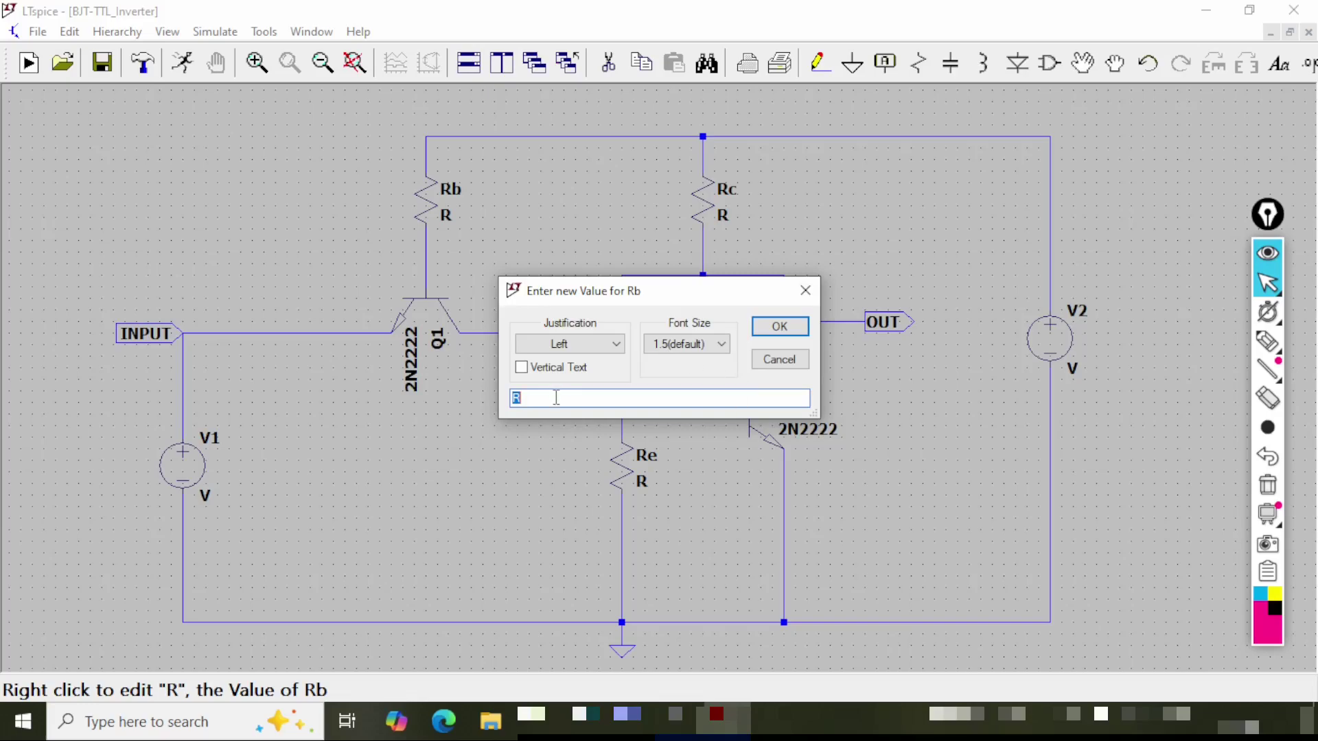
{"action": "type", "text": "4.7k"}
{"action": "left_click", "coordinate": [778, 328]}
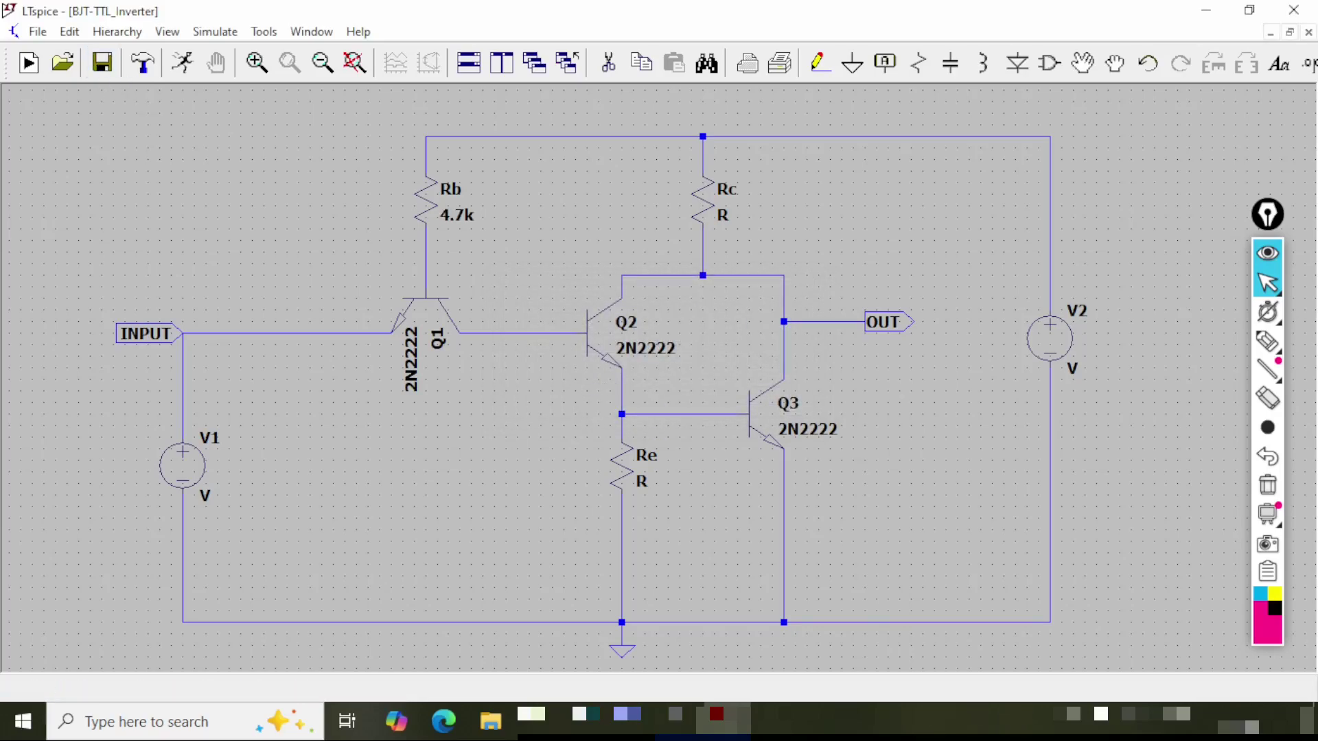
{"action": "right_click", "coordinate": [726, 223]}
{"action": "type", "text": "3"}
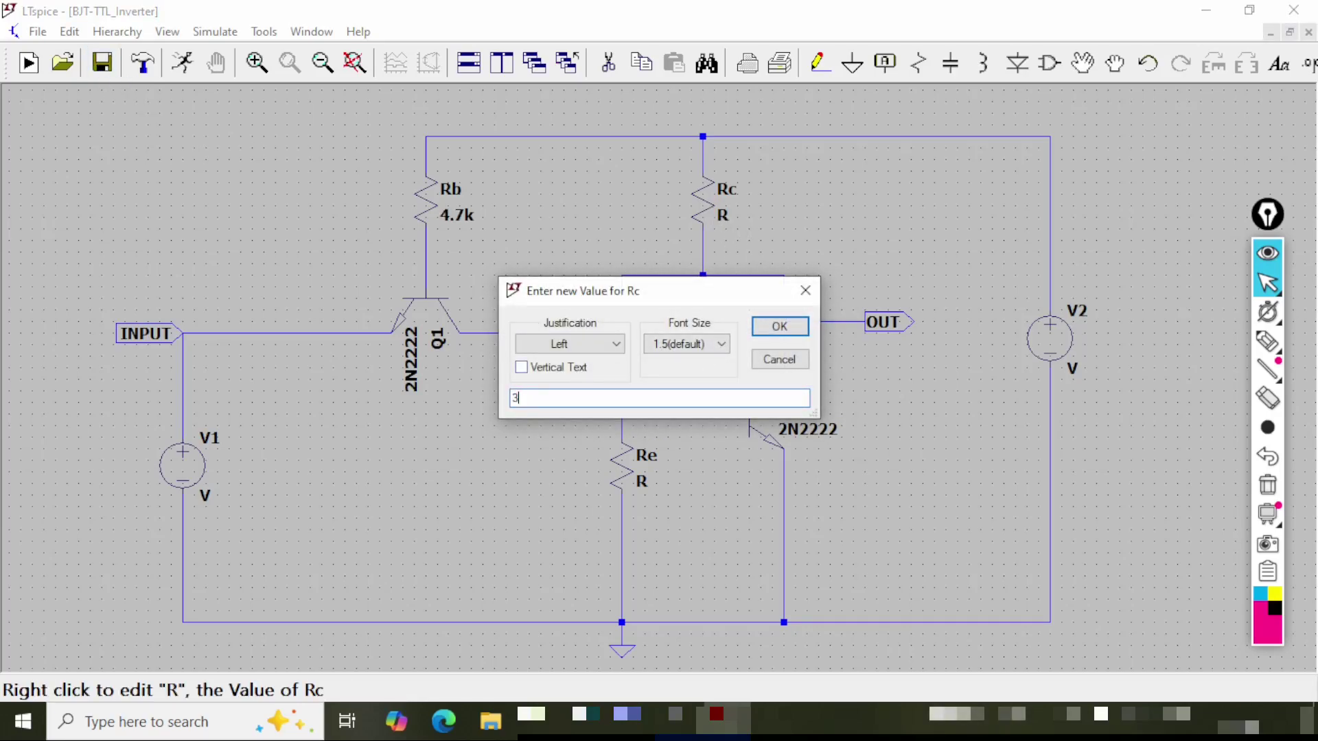
{"action": "type", "text": "3k"}
{"action": "left_click", "coordinate": [779, 326]}
{"action": "right_click", "coordinate": [645, 484]}
{"action": "type", "text": "1k"}
{"action": "key", "text": "Return"}
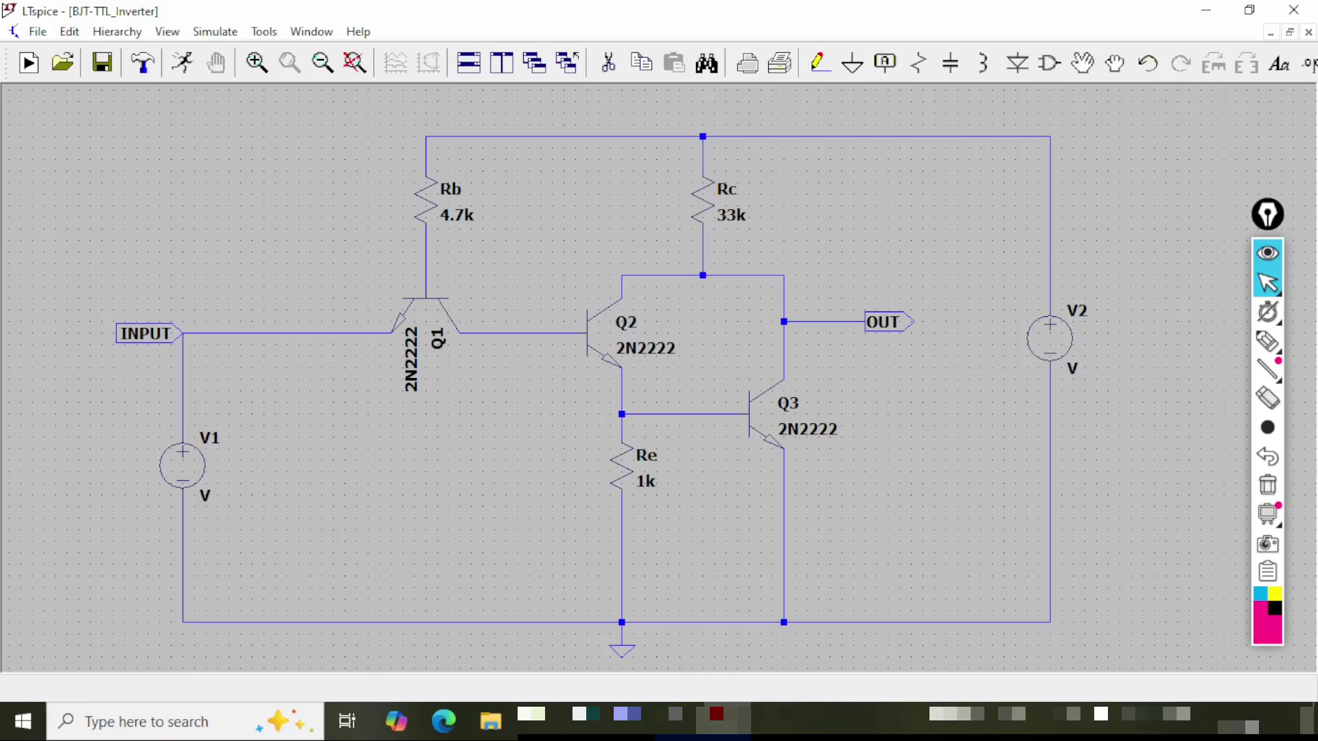
- Rename voltage source V2 as Vcc and voltage source V1 as Vi
{"action": "right_click", "coordinate": [1085, 310]}
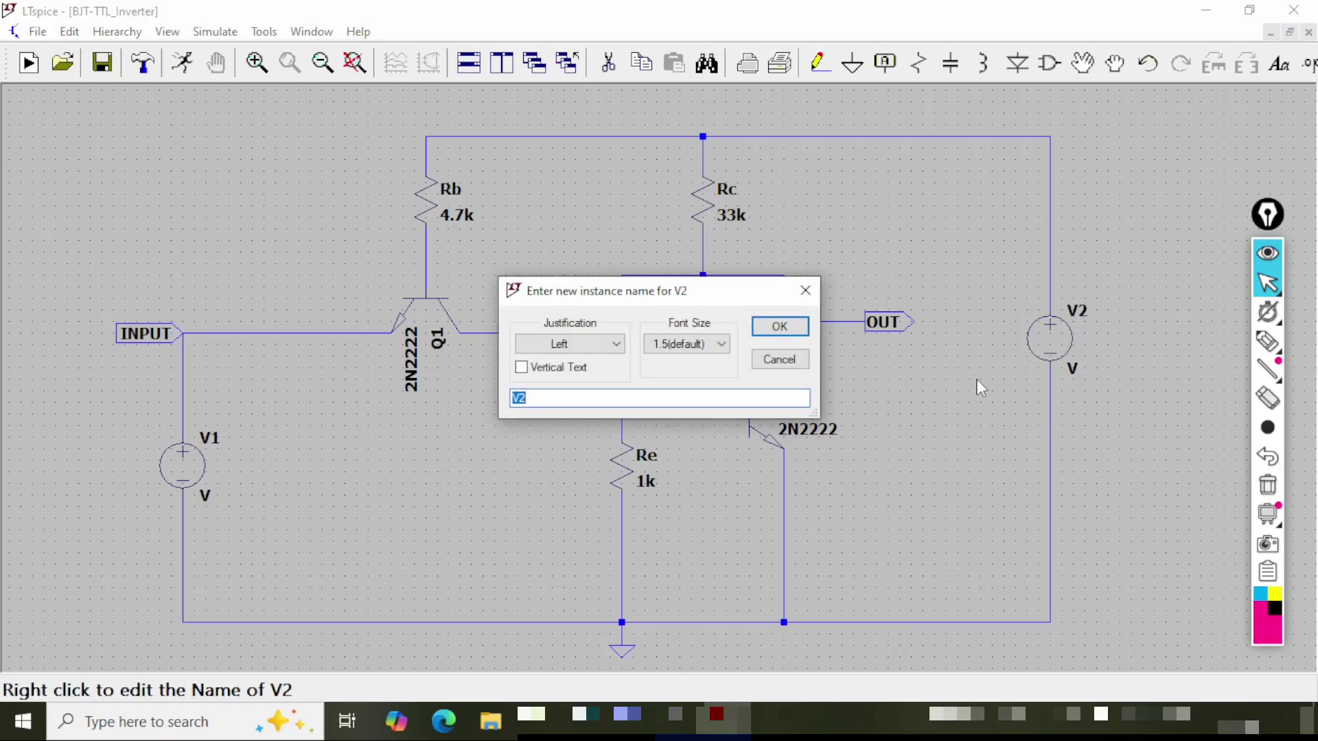
{"action": "type", "text": "Vcc"}
{"action": "left_click", "coordinate": [787, 330]}
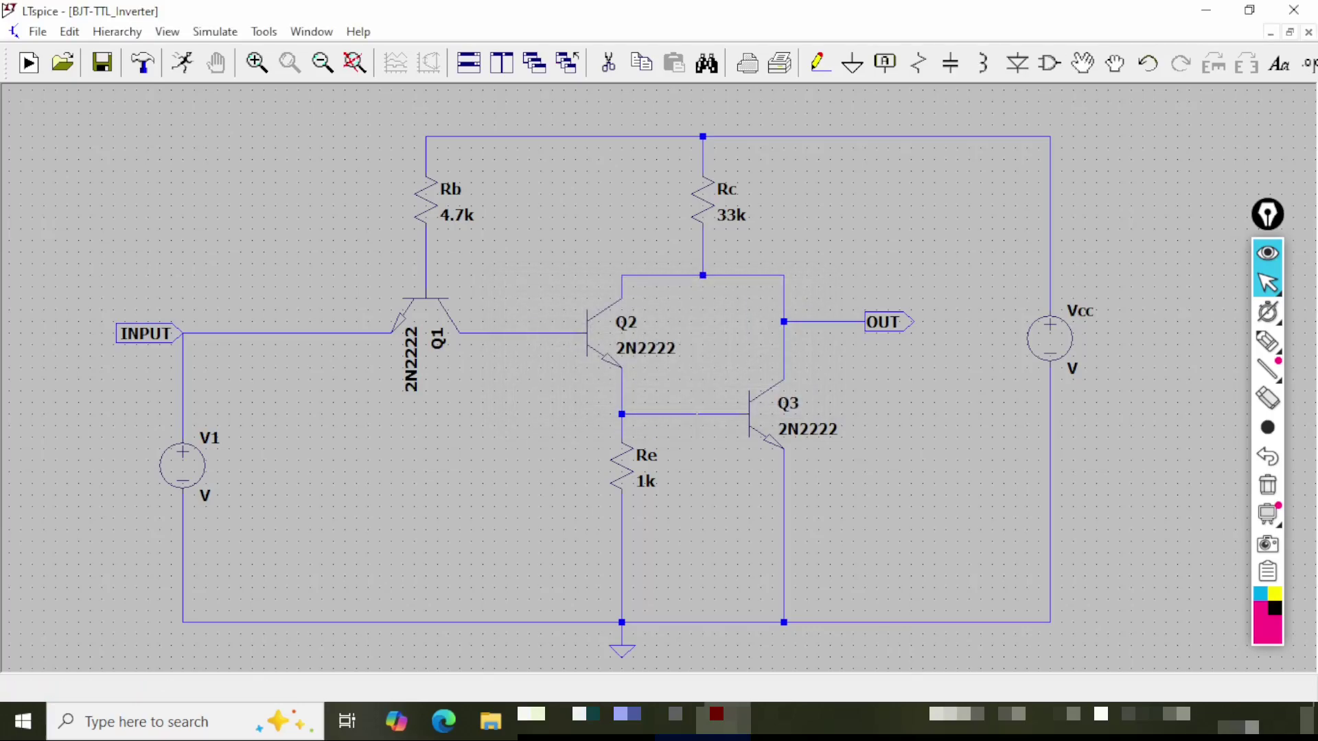
{"action": "right_click", "coordinate": [209, 439]}
{"action": "left_click", "coordinate": [540, 398]}
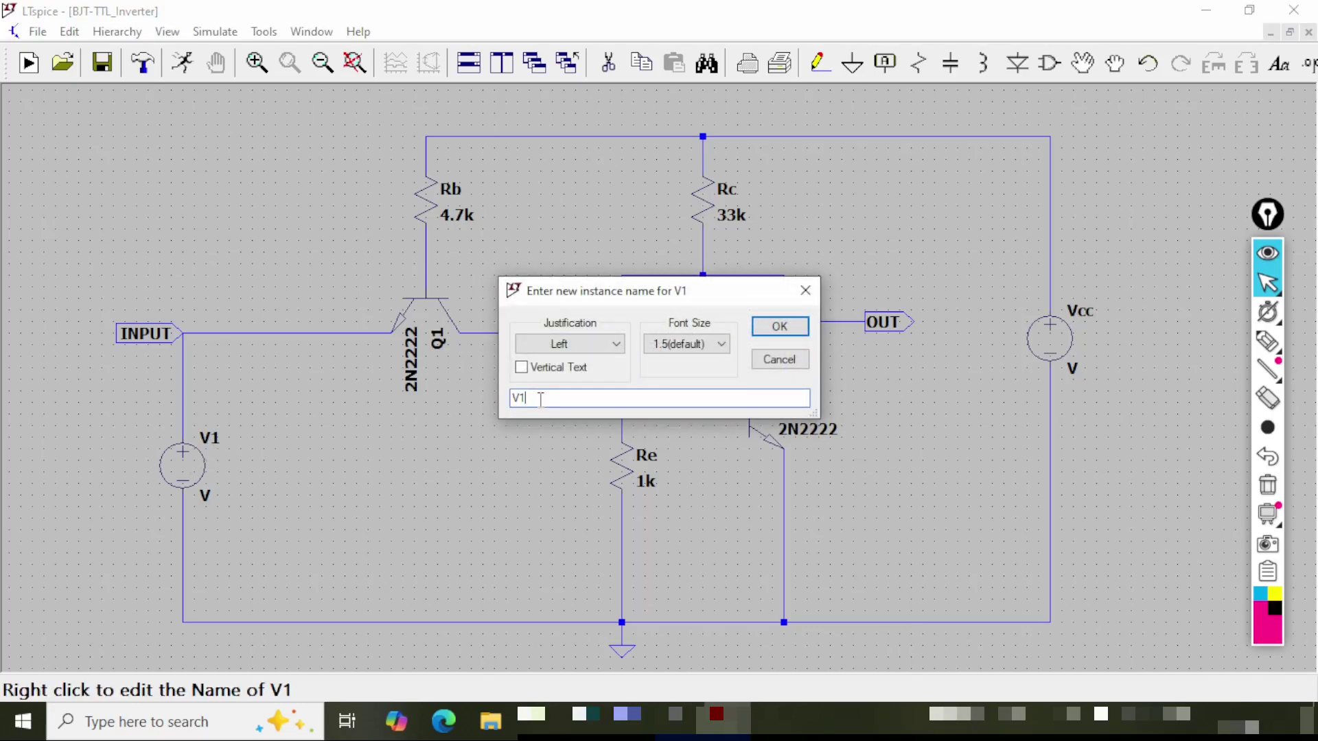
{"action": "key", "text": "BackSpace"}
{"action": "type", "text": "i"}
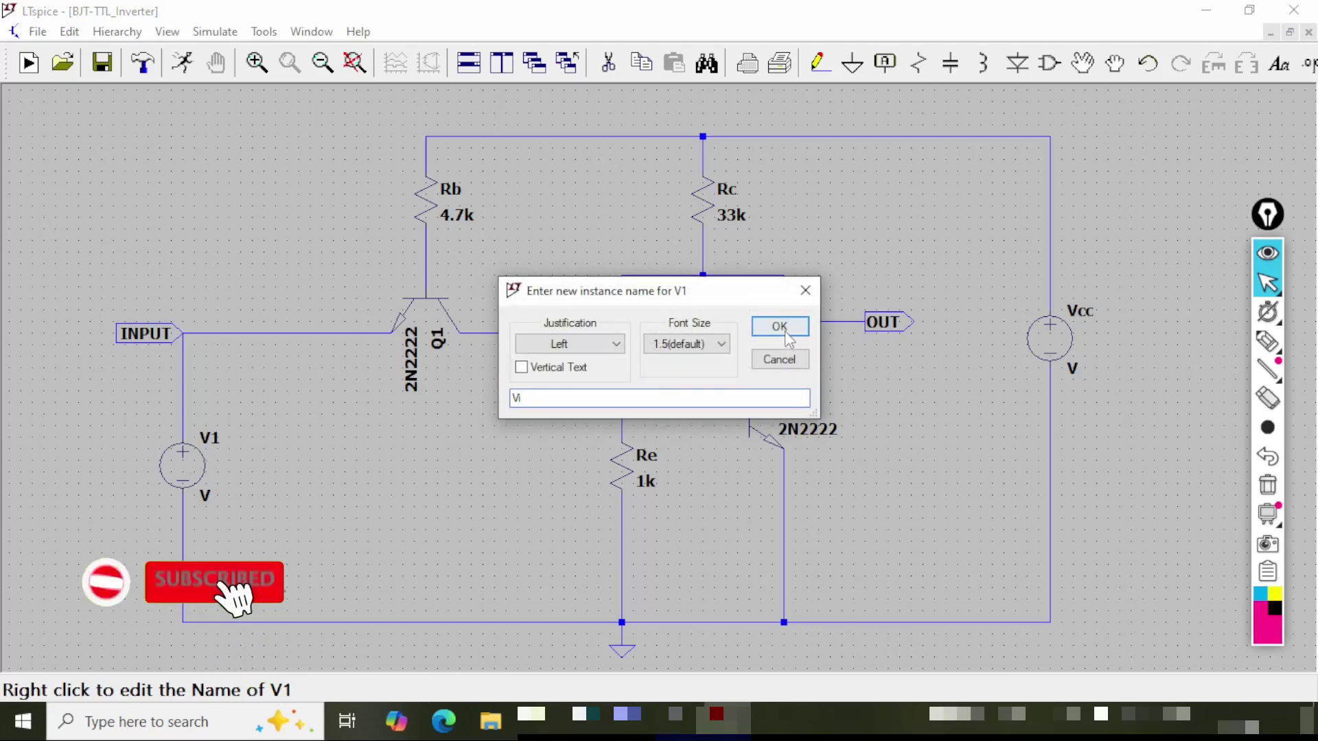
{"action": "key", "text": "Return"}
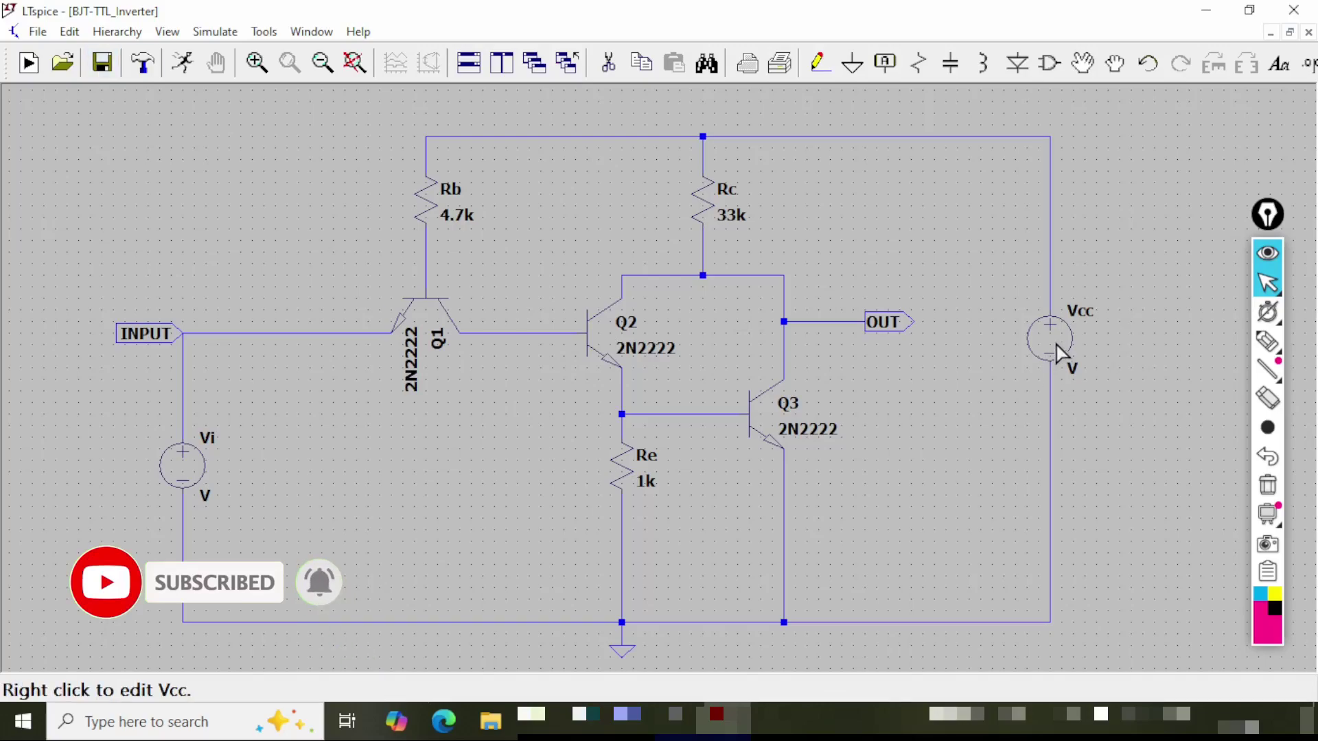
- Set the DC value of voltage source Vcc to 5v
{"action": "right_click", "coordinate": [1053, 336]}
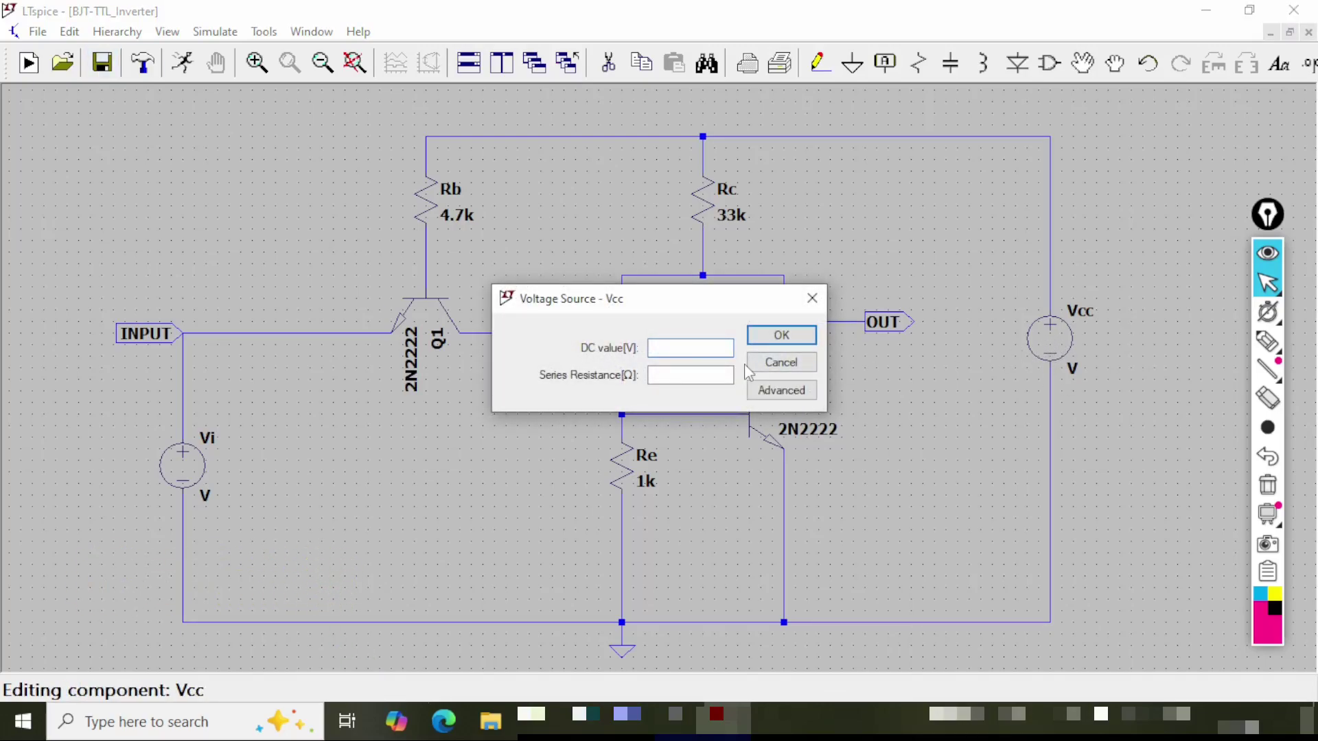
{"action": "type", "text": "5v"}
{"action": "left_click", "coordinate": [799, 336]}
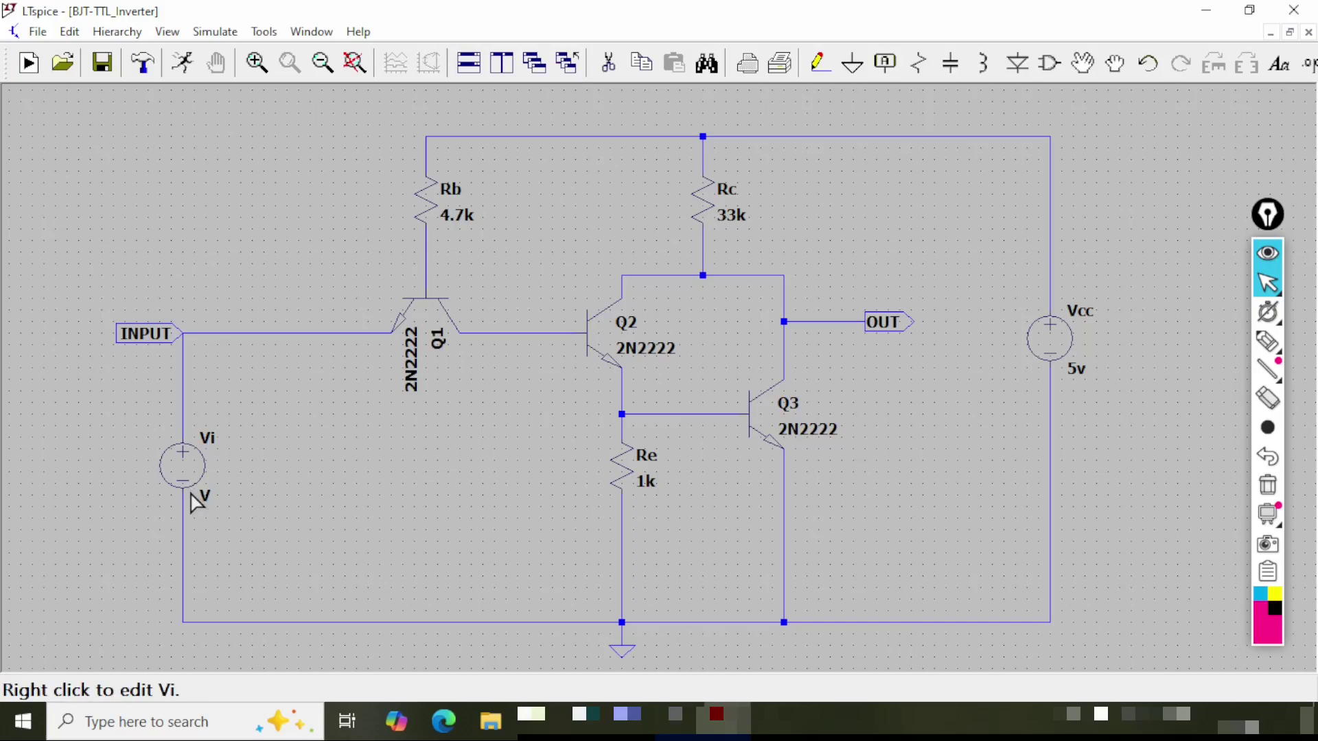
- Make Vi a PULSE source with an initial voltage of 0, an on voltage of 5 and a delay of 0
{"action": "right_click", "coordinate": [181, 464]}
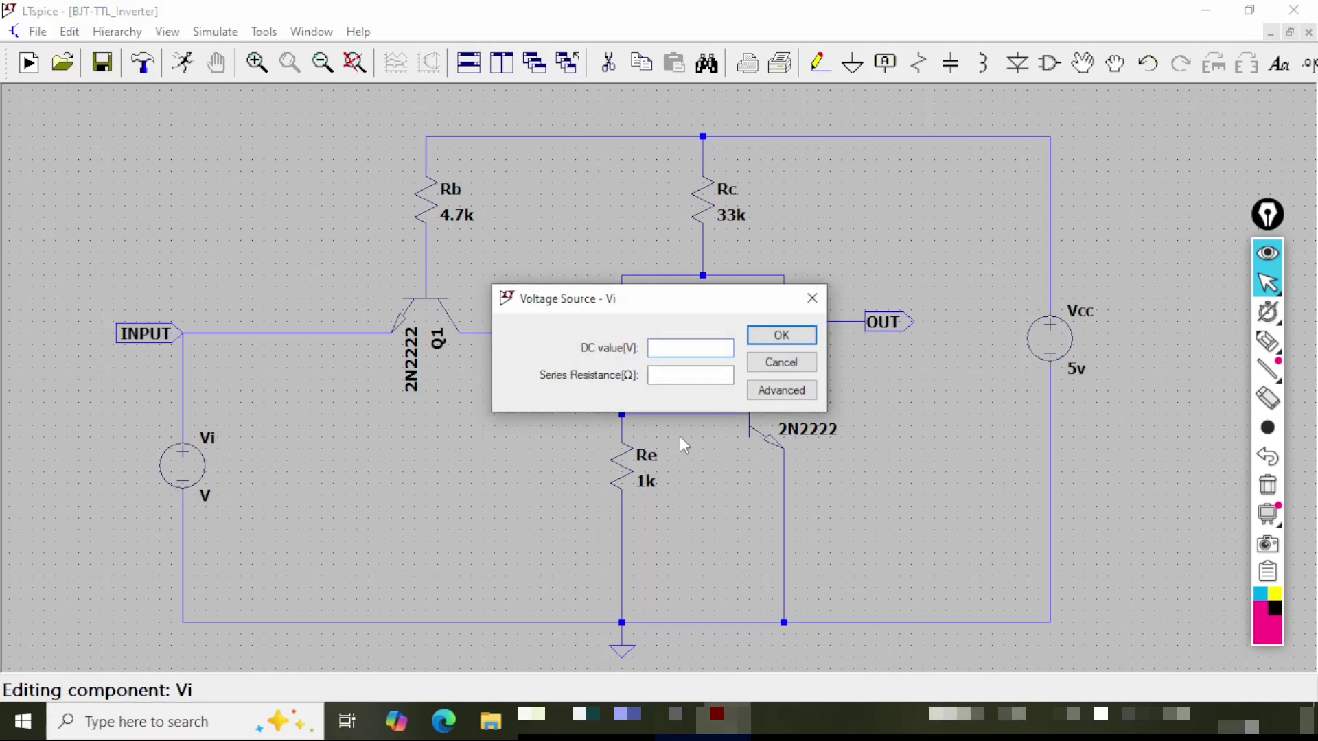
{"action": "left_click", "coordinate": [779, 390]}
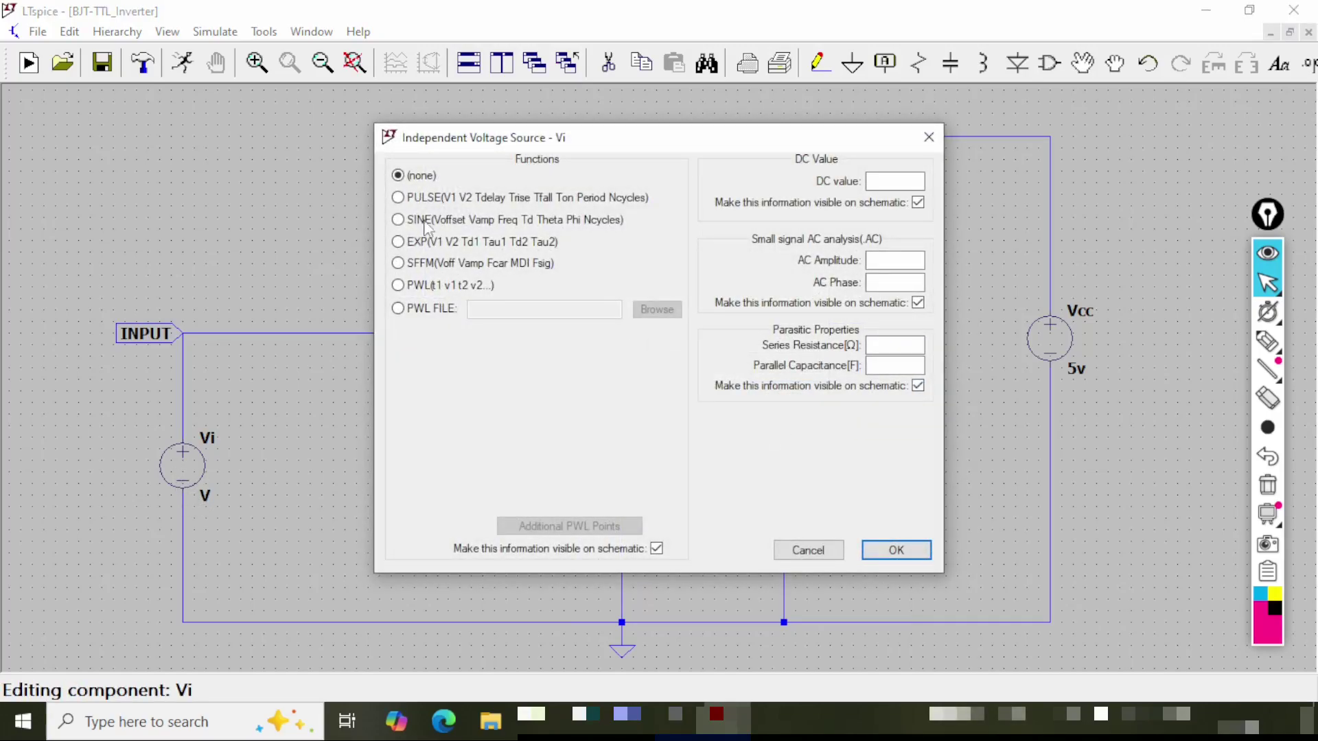
{"action": "left_click", "coordinate": [405, 197]}
{"action": "left_click", "coordinate": [601, 354]}
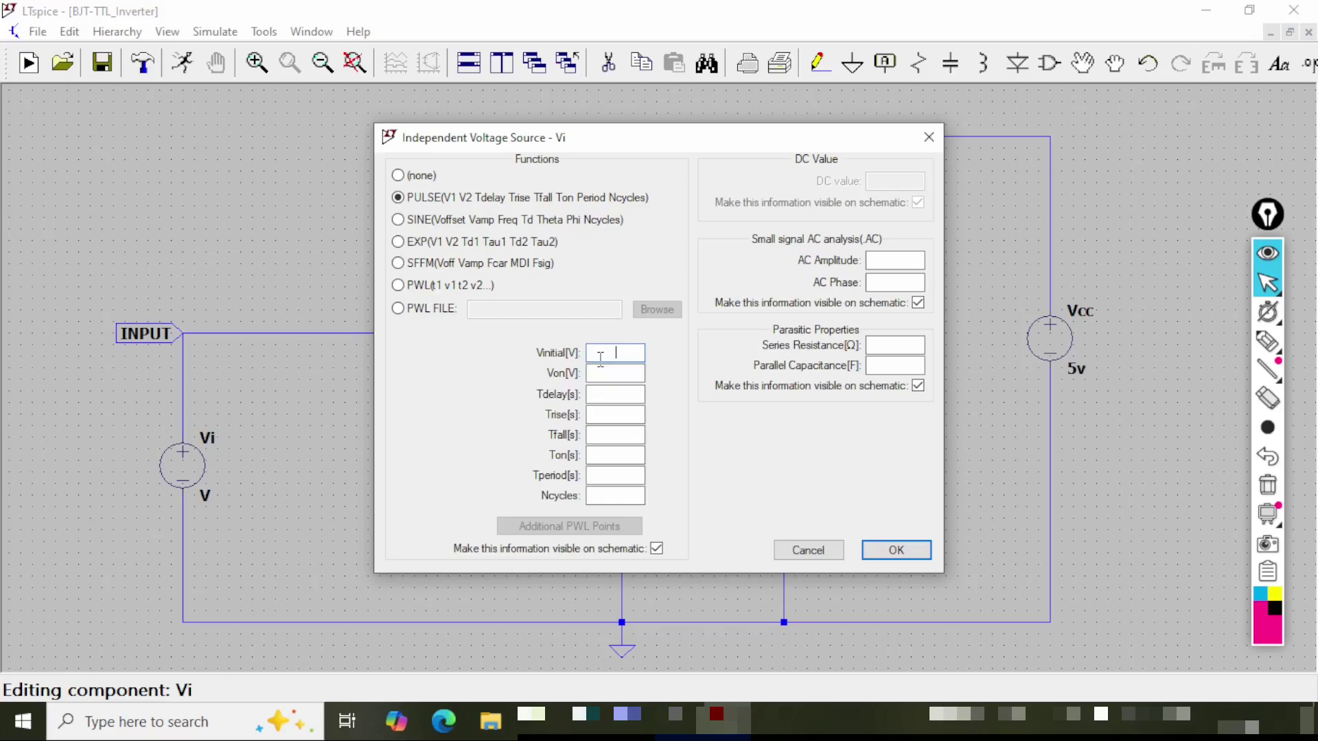
{"action": "type", "text": "0"}
{"action": "left_click", "coordinate": [623, 374]}
{"action": "type", "text": "5"}
{"action": "left_click", "coordinate": [617, 393]}
{"action": "type", "text": "0"}
- Give Vi's pulse 1ns rise and fall times, a 20us on time and a 40us period, and save the schematic
{"action": "left_click", "coordinate": [609, 417]}
{"action": "type", "text": "1ns"}
{"action": "left_click", "coordinate": [618, 455]}
{"action": "left_click", "coordinate": [617, 473]}
{"action": "left_click", "coordinate": [632, 353]}
{"action": "left_click", "coordinate": [629, 396]}
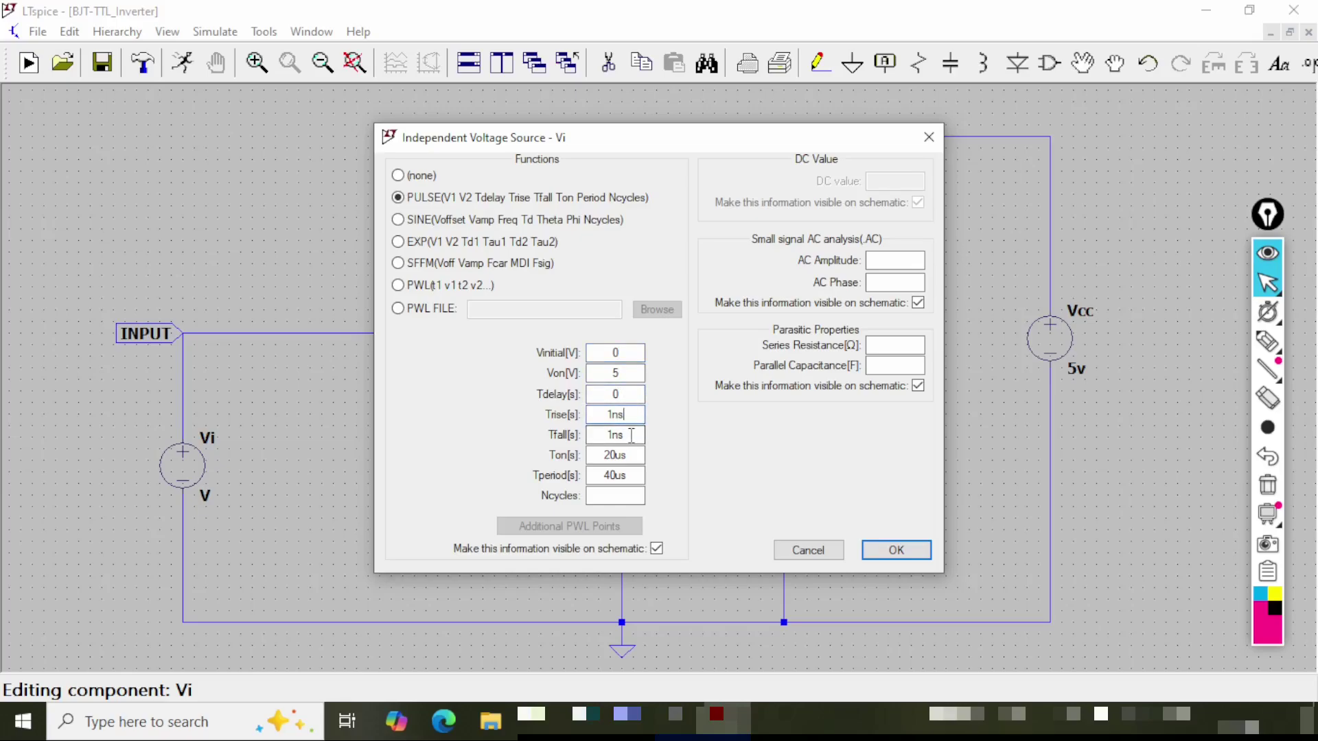
{"action": "left_click", "coordinate": [629, 455]}
{"action": "left_click", "coordinate": [892, 550]}
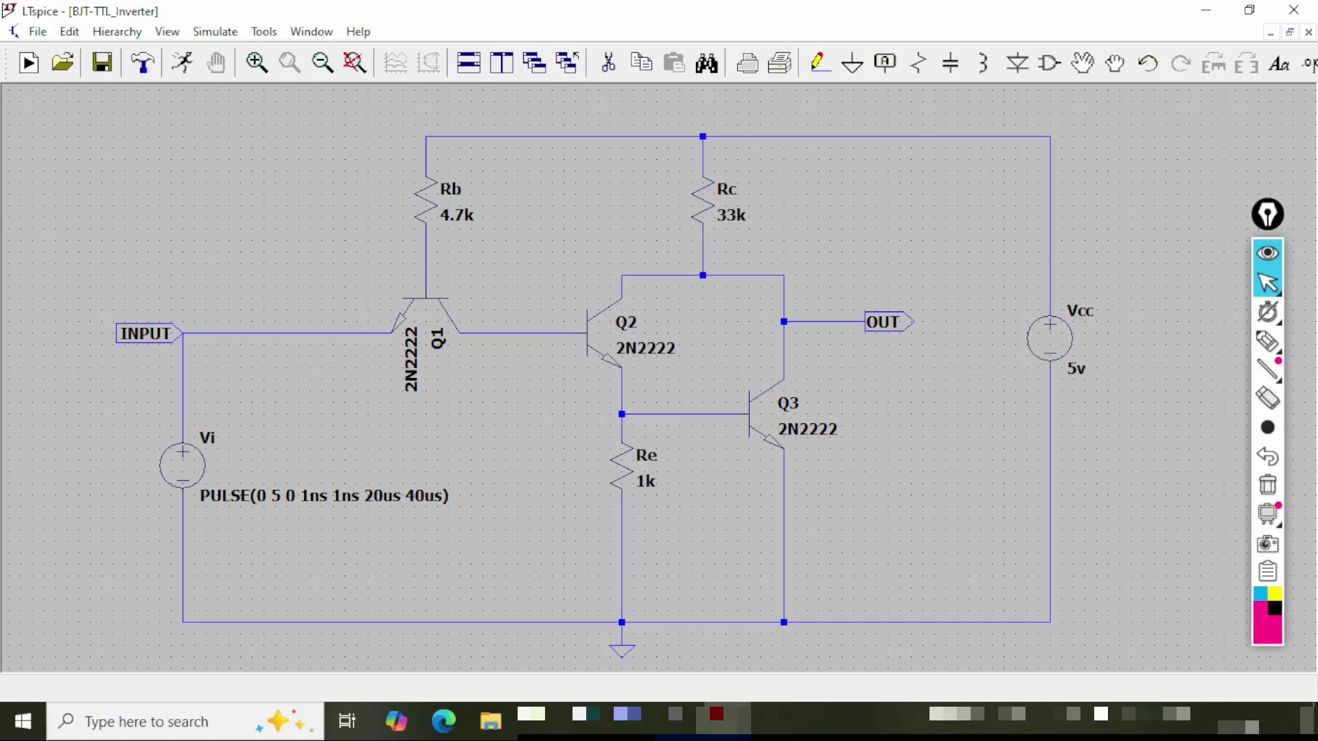
{"action": "left_click", "coordinate": [102, 63]}
- Place a .tran SPICE directive on the schematic below the Vi source
{"action": "left_click_drag", "start_coordinate": [785, 406], "coordinate": [813, 354]}
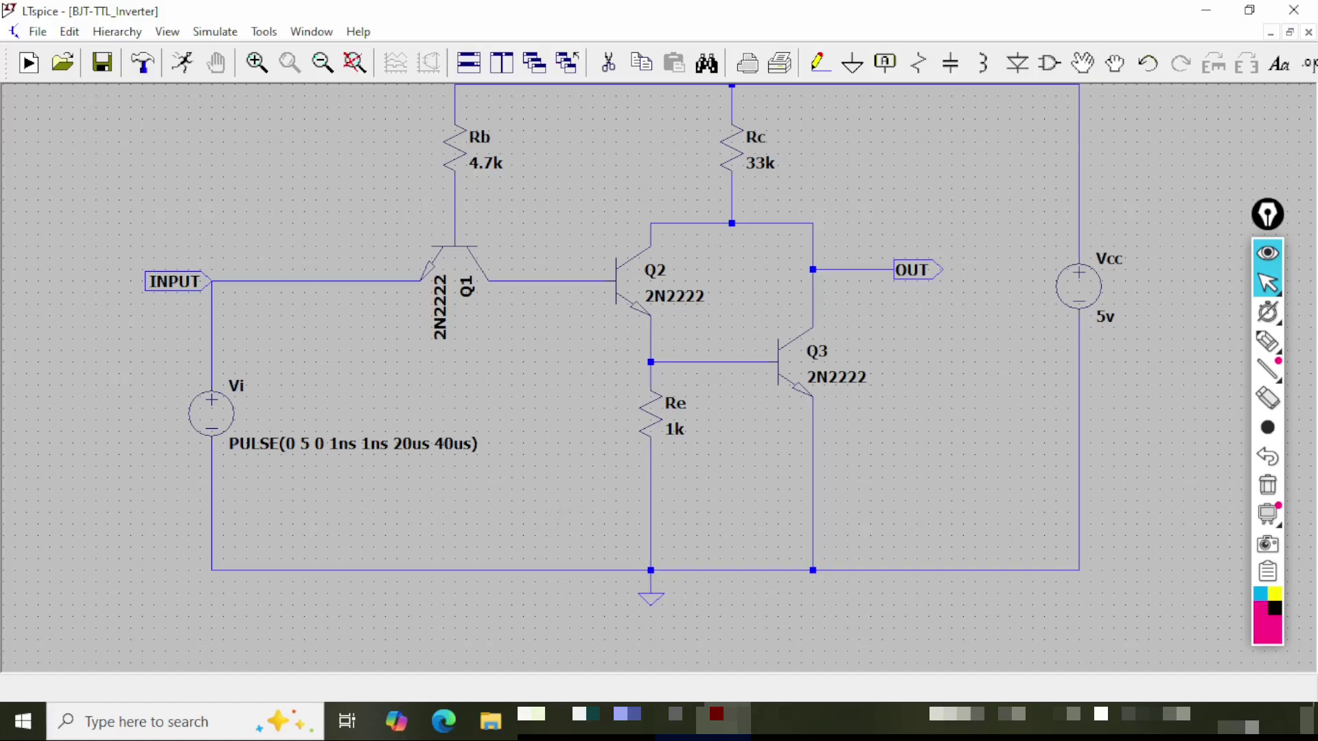
{"action": "left_click", "coordinate": [1307, 63]}
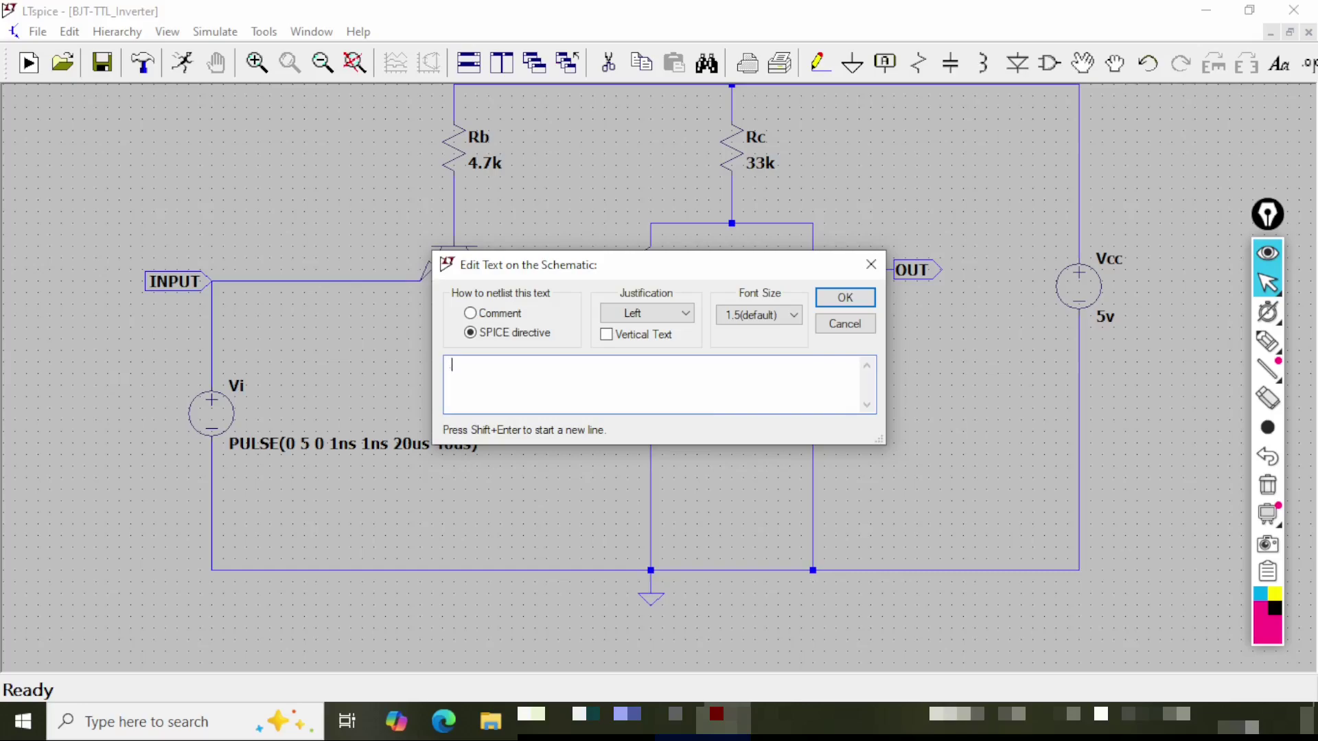
{"action": "left_click", "coordinate": [845, 297]}
{"action": "left_click", "coordinate": [213, 593]}
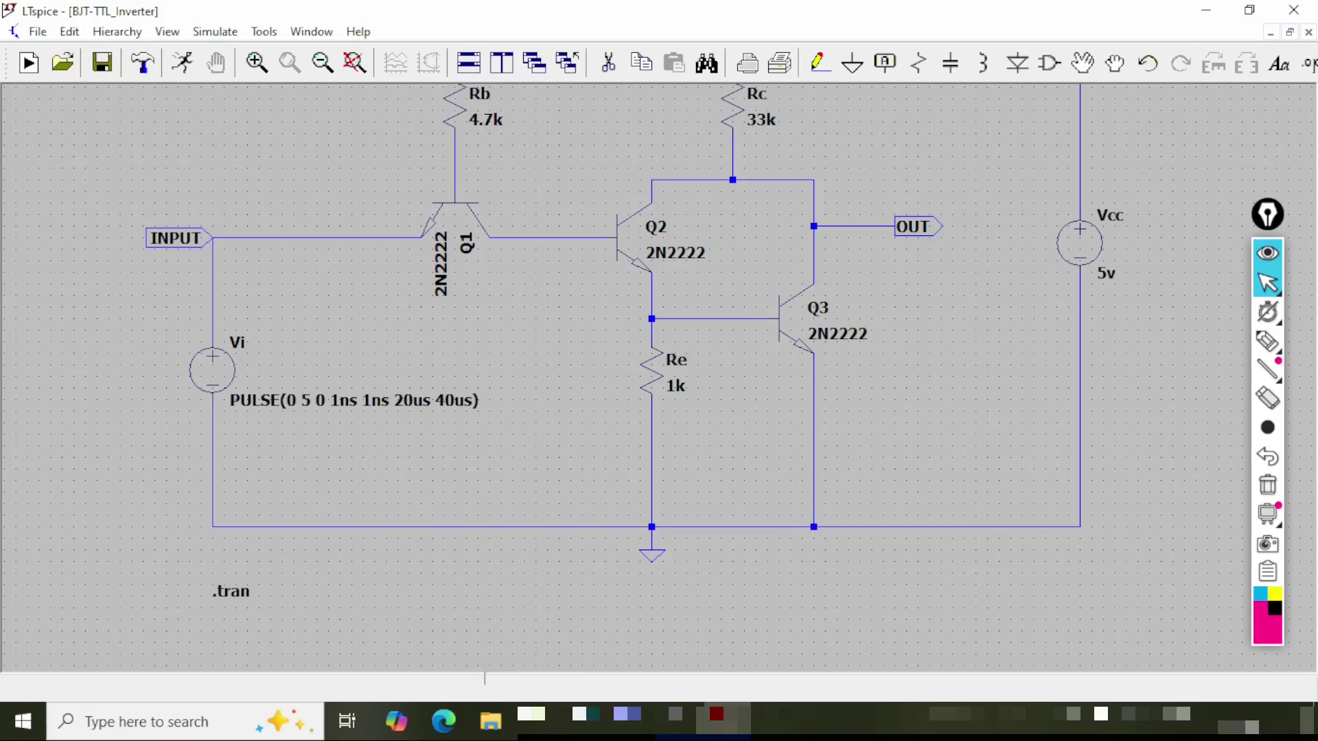
- Configure the transient analysis with stop time 80us, data saving start 0 and maximum timestep 2us
{"action": "right_click", "coordinate": [235, 595]}
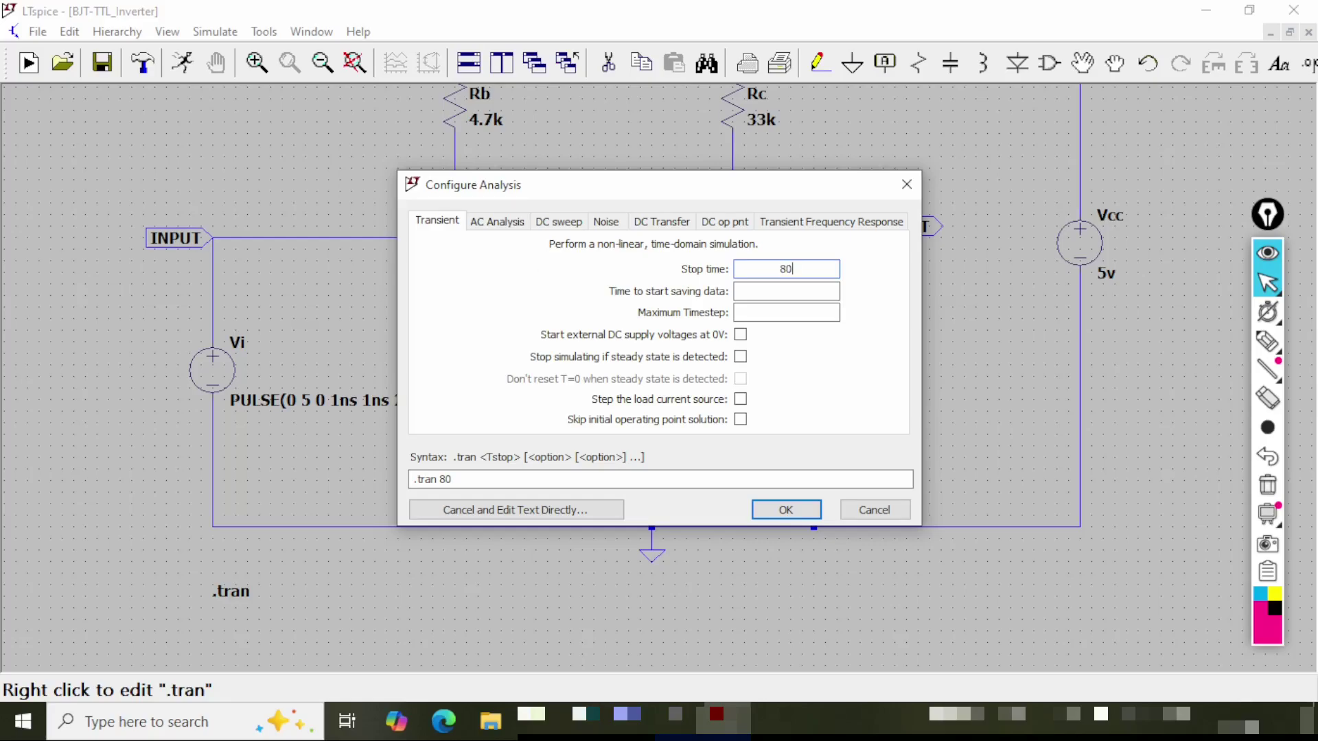
{"action": "left_click", "coordinate": [796, 289]}
{"action": "type", "text": "0"}
{"action": "left_click", "coordinate": [770, 314]}
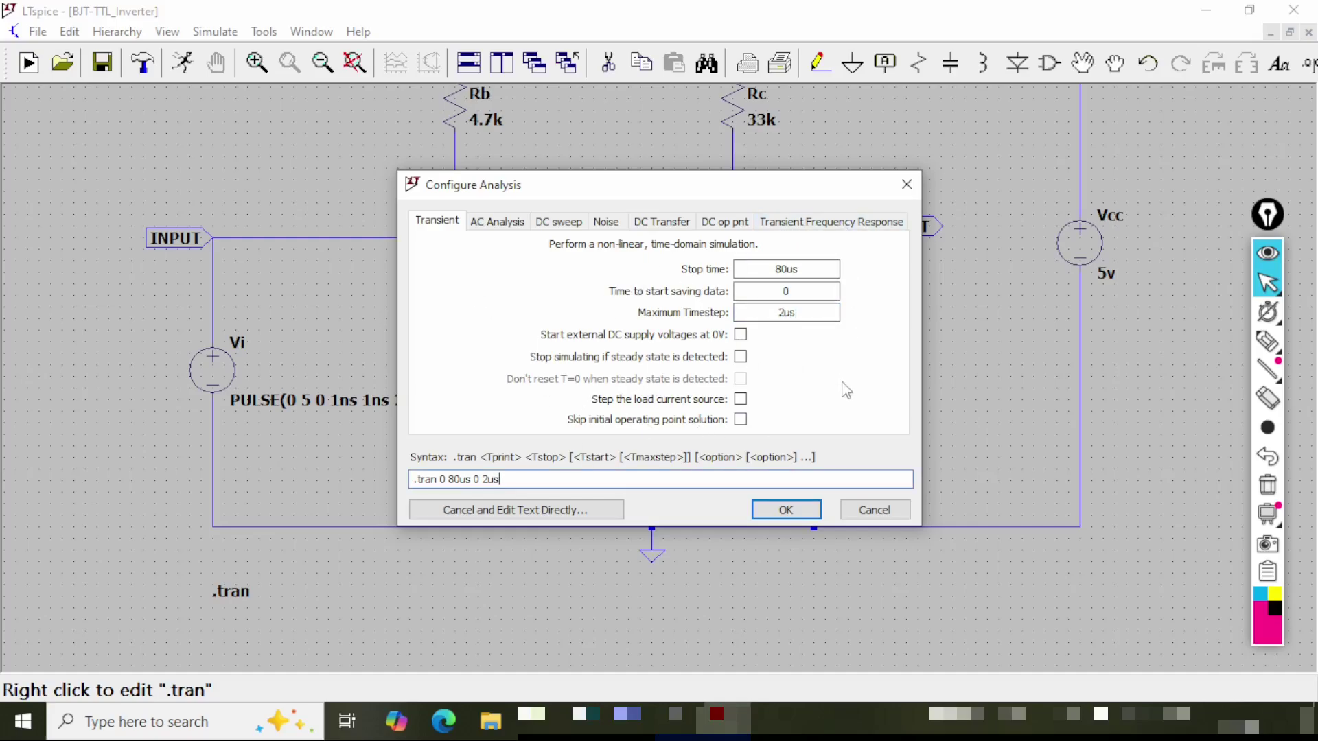
{"action": "left_click", "coordinate": [786, 510]}
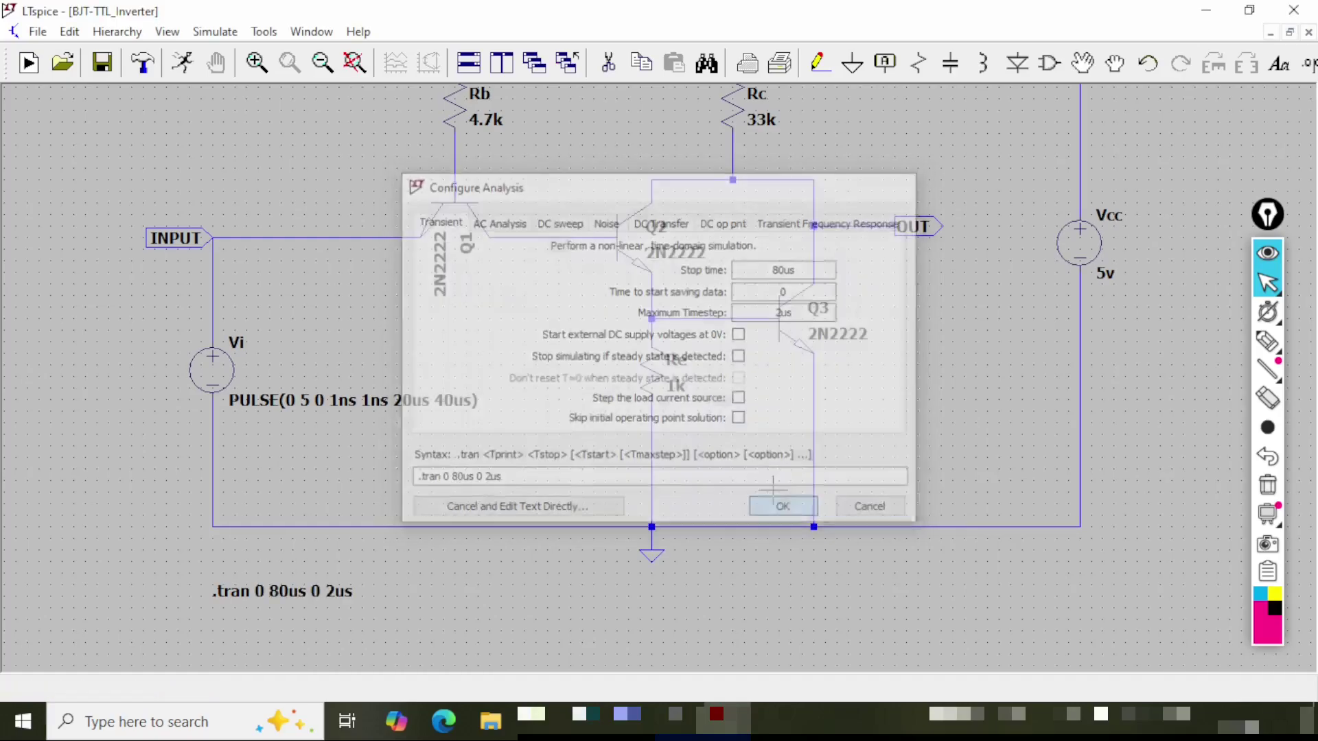
- Open the circuit's SPICE netlist and mark the 2N2222 models on the Q1, Q2 and Q3 lines with the pen
{"action": "left_click", "coordinate": [166, 32]}
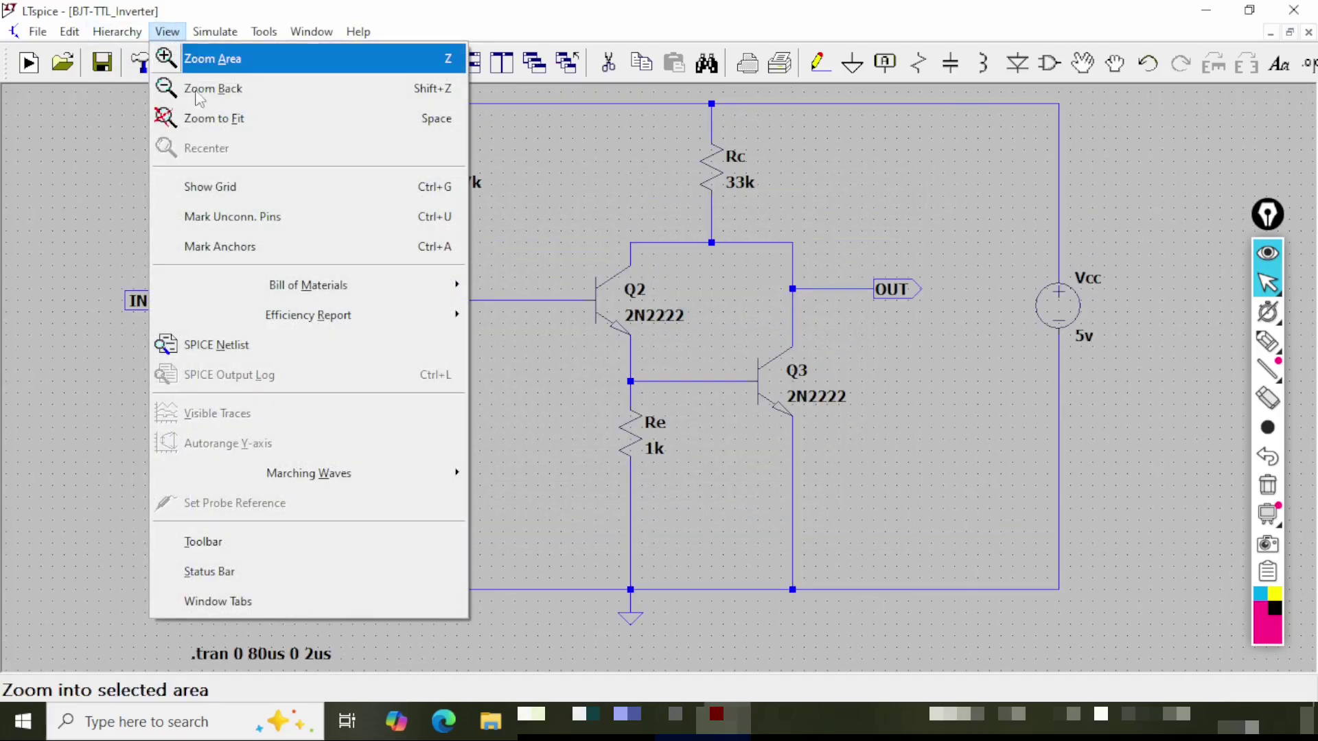
{"action": "left_click", "coordinate": [292, 344]}
{"action": "left_click", "coordinate": [1267, 341]}
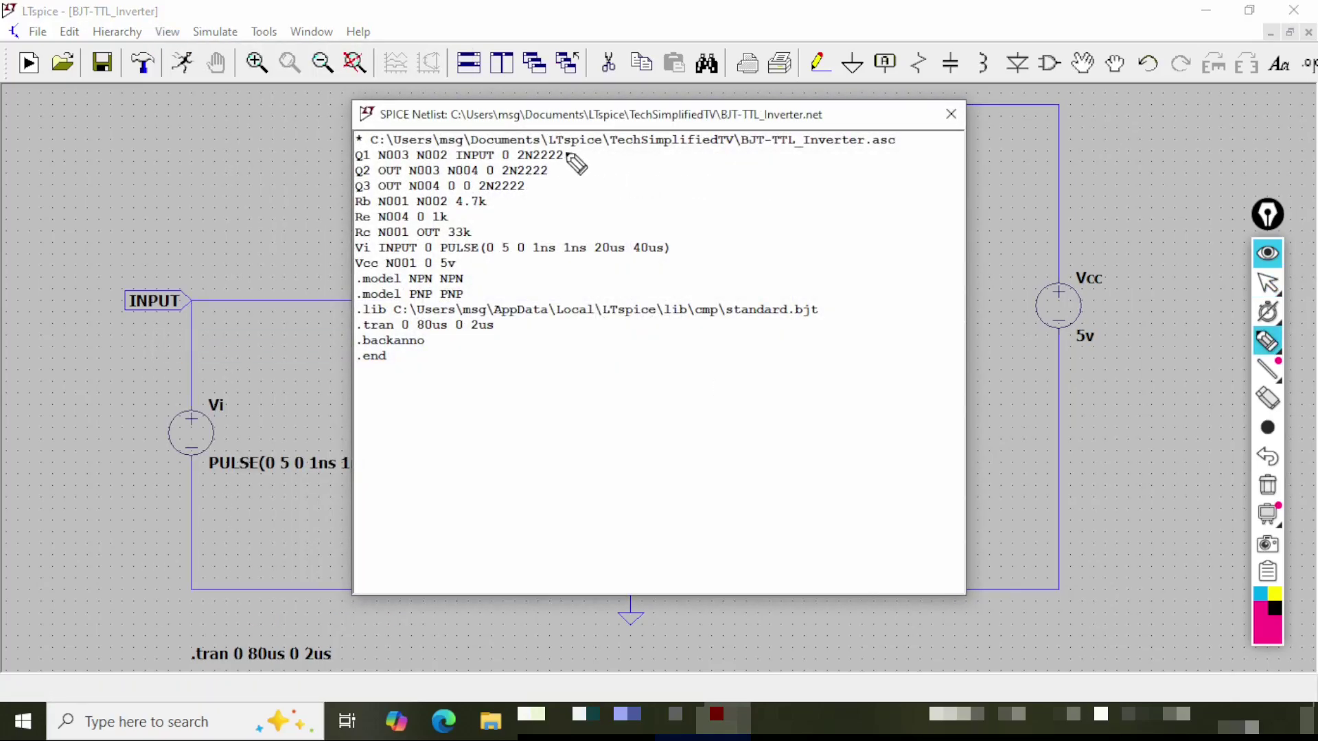
{"action": "mouse_move", "coordinate": [562, 156]}
{"action": "left_mouse_down"}
{"action": "mouse_move", "coordinate": [589, 153]}
{"action": "mouse_move", "coordinate": [587, 183]}
{"action": "left_mouse_up"}
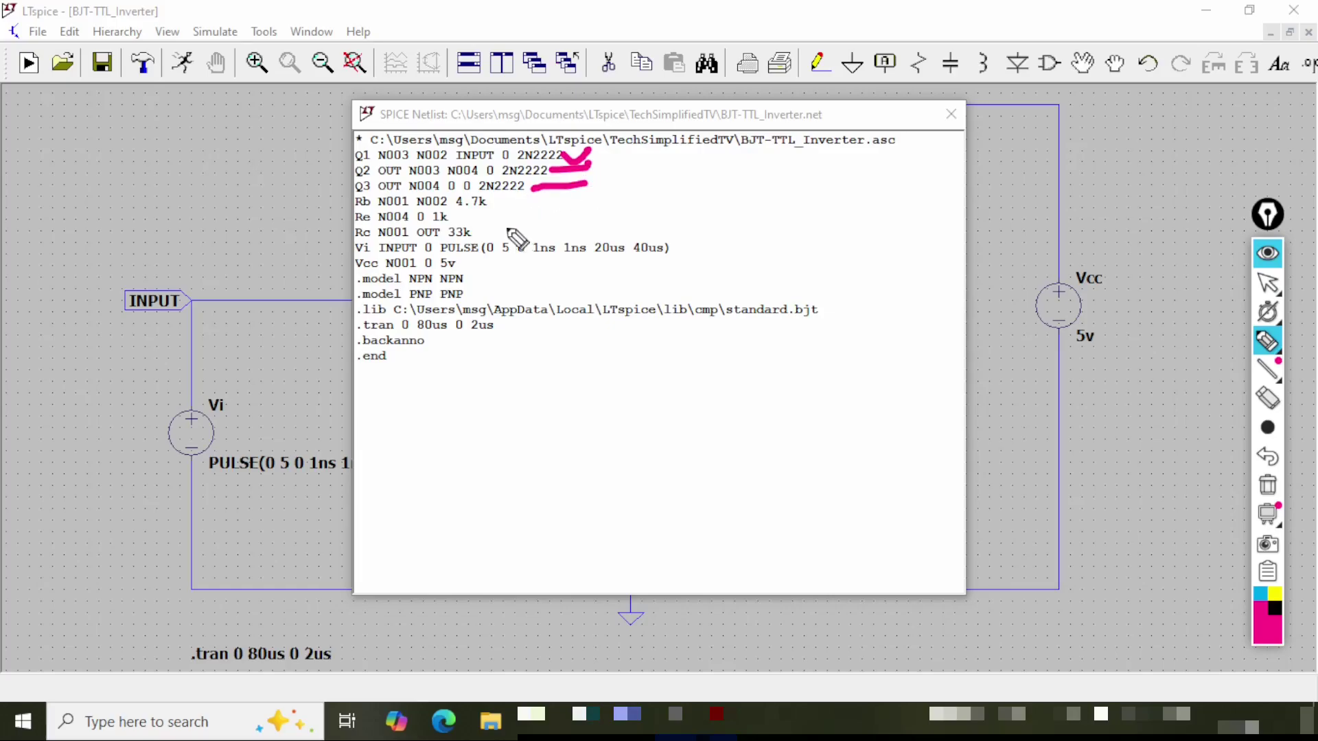
- Mark the resistor, Vi, Vcc, .model, .lib, .tran and .end lines of the netlist with the pen, and close the netlist
{"action": "left_click_drag", "start_coordinate": [495, 198], "coordinate": [487, 241]}
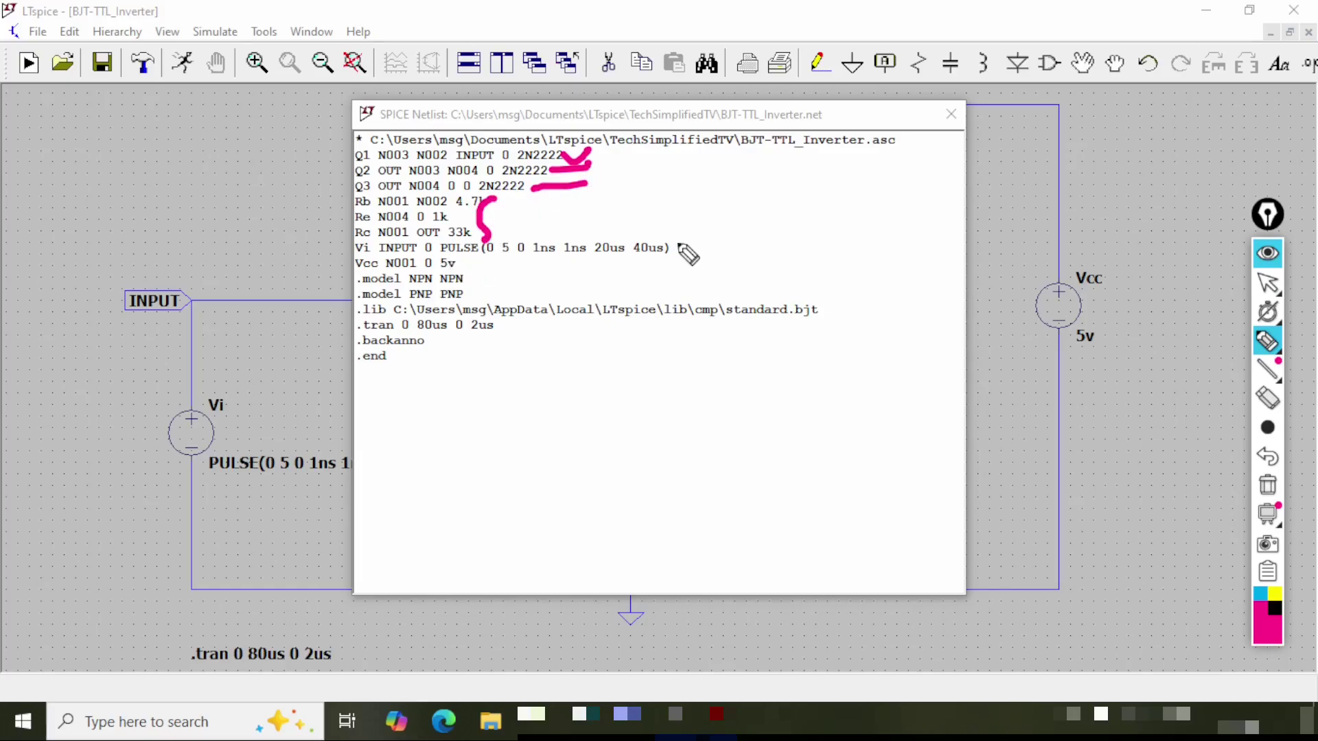
{"action": "left_click_drag", "start_coordinate": [676, 241], "coordinate": [728, 211]}
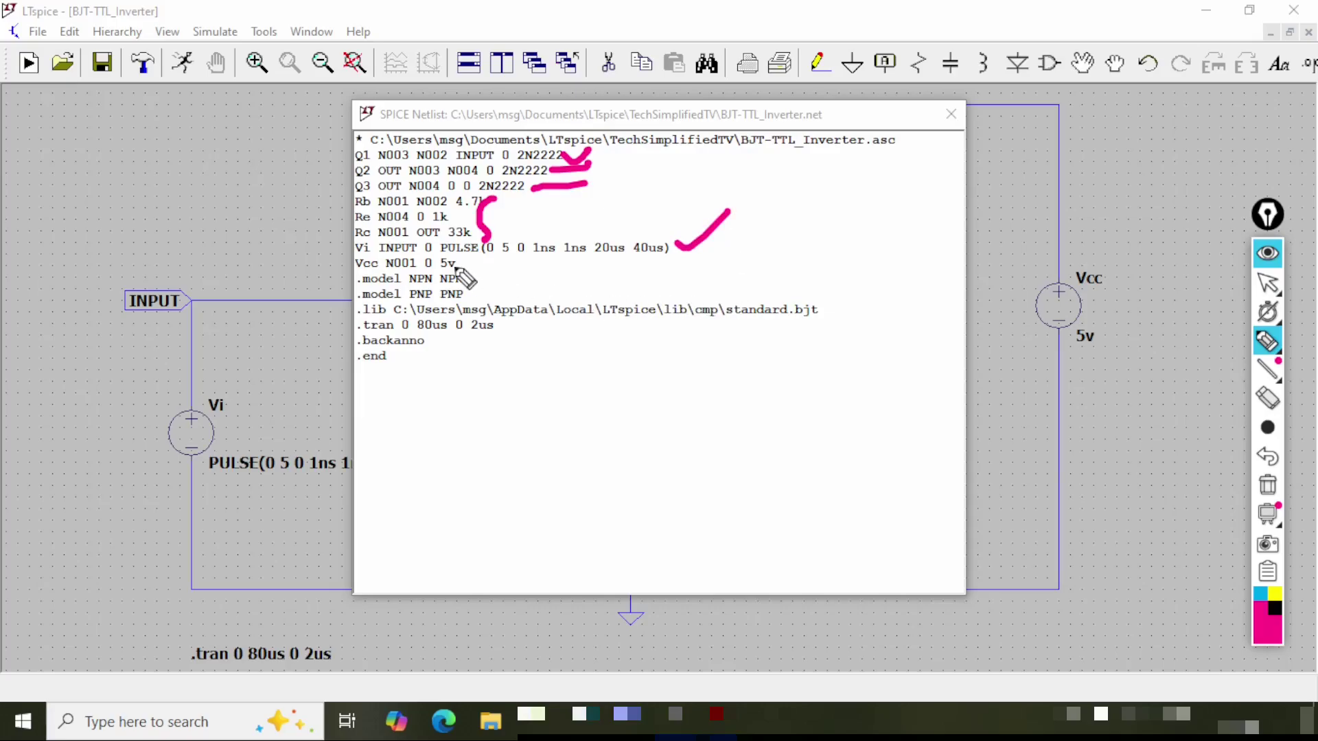
{"action": "mouse_move", "coordinate": [460, 264]}
{"action": "left_mouse_down"}
{"action": "mouse_move", "coordinate": [502, 261]}
{"action": "mouse_move", "coordinate": [473, 308]}
{"action": "left_mouse_up"}
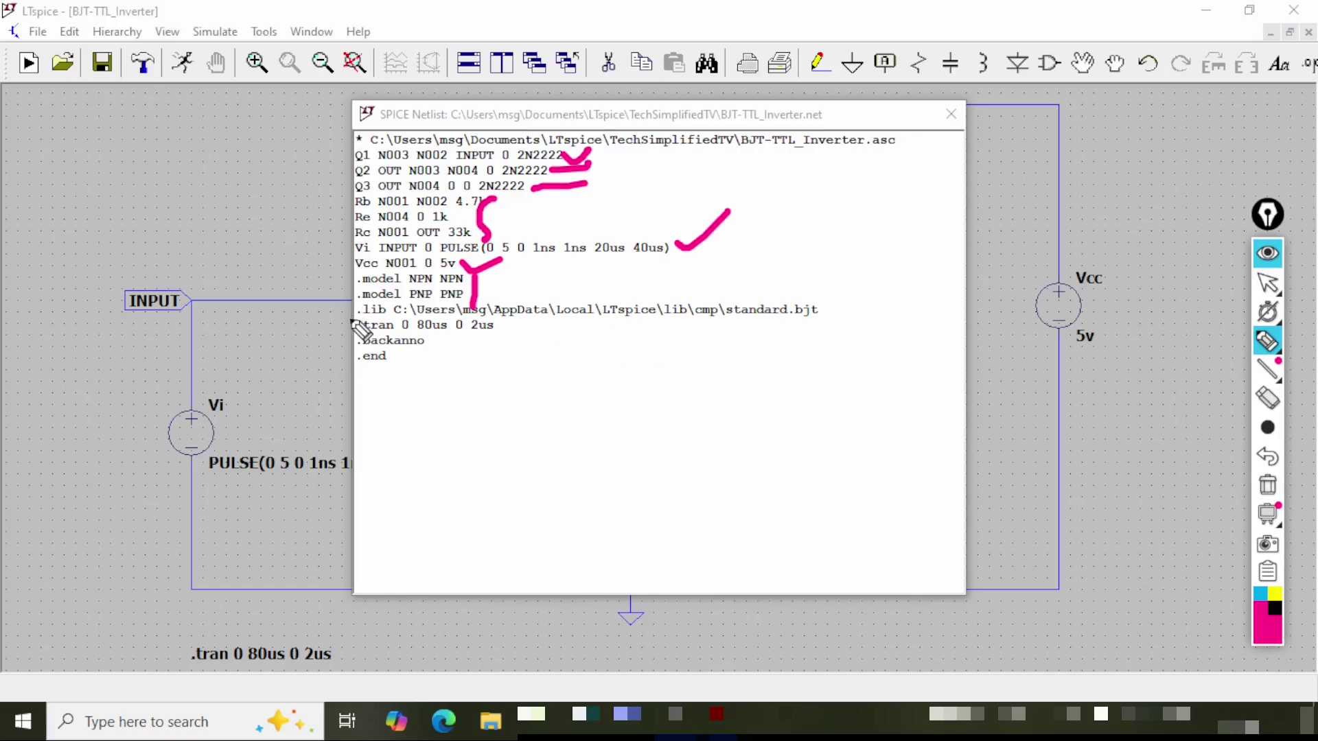
{"action": "left_click_drag", "start_coordinate": [348, 319], "coordinate": [820, 322]}
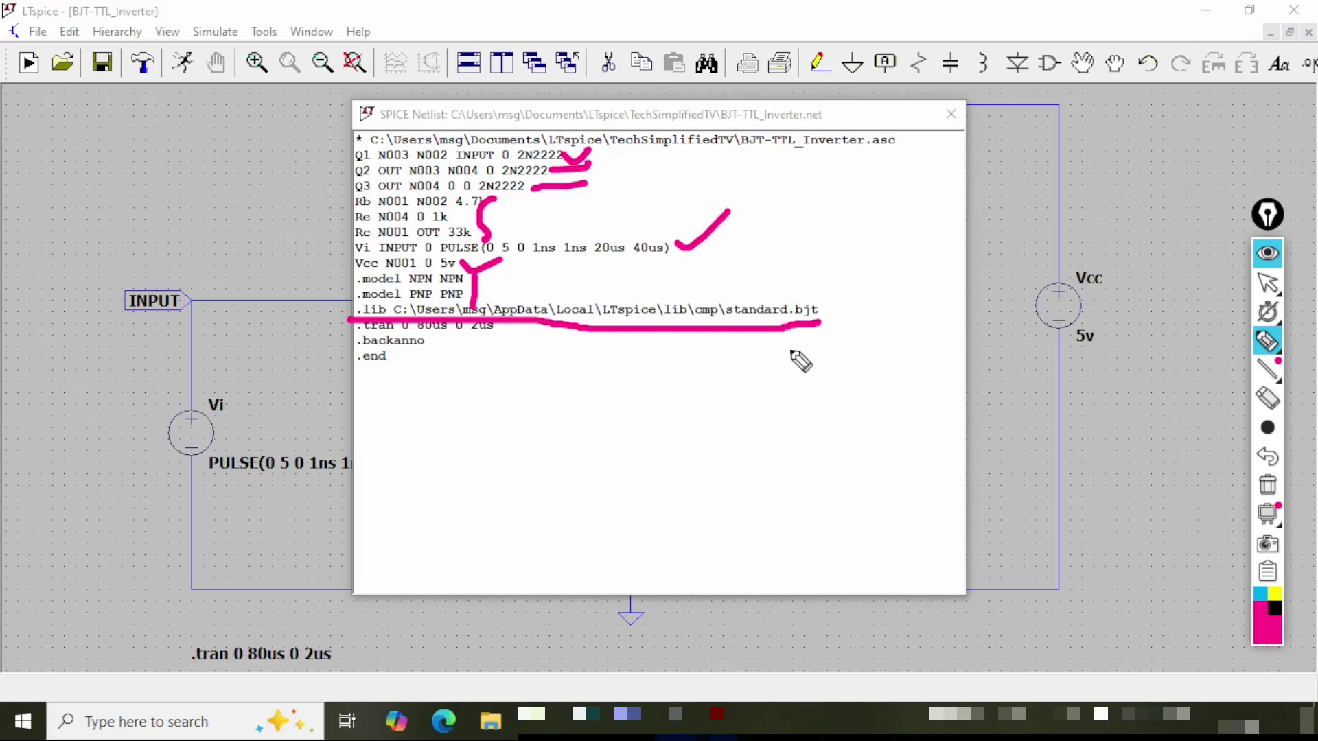
{"action": "mouse_move", "coordinate": [491, 333]}
{"action": "left_mouse_down"}
{"action": "mouse_move", "coordinate": [511, 342]}
{"action": "mouse_move", "coordinate": [573, 289]}
{"action": "left_mouse_up"}
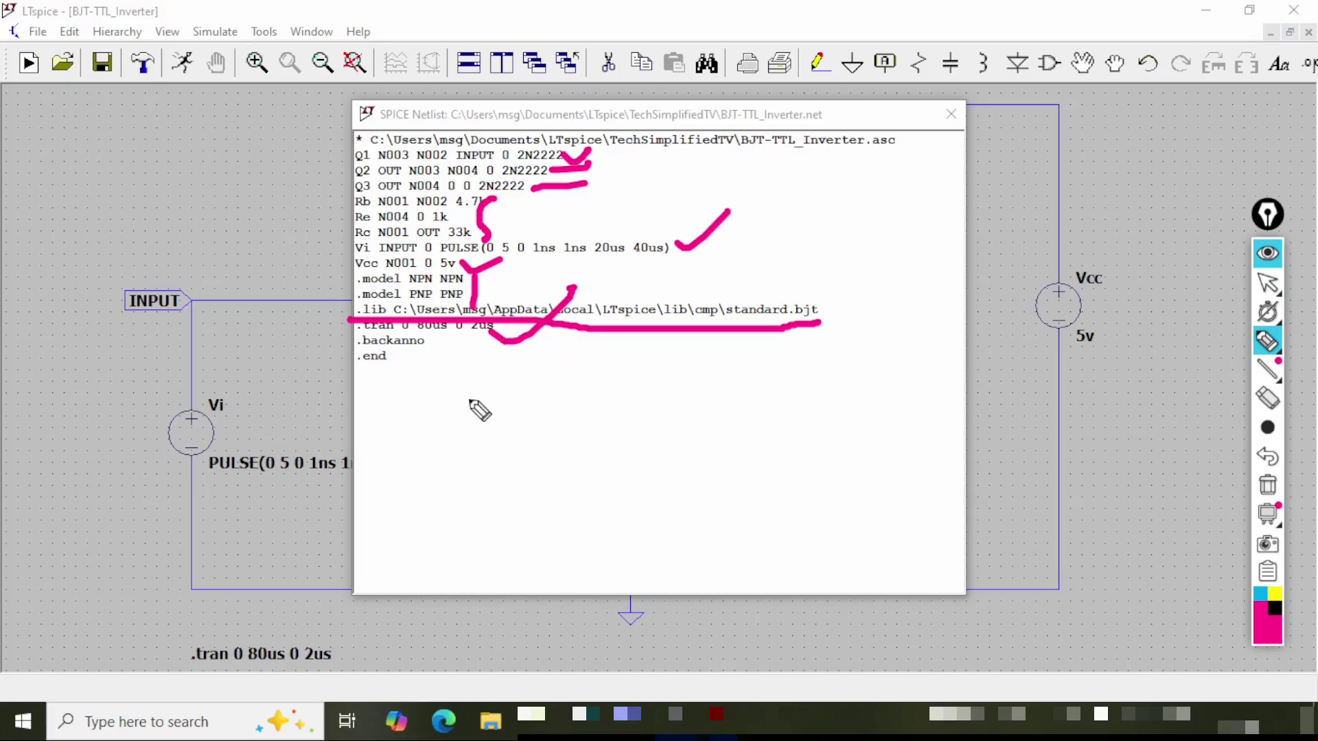
{"action": "left_click_drag", "start_coordinate": [365, 374], "coordinate": [443, 365]}
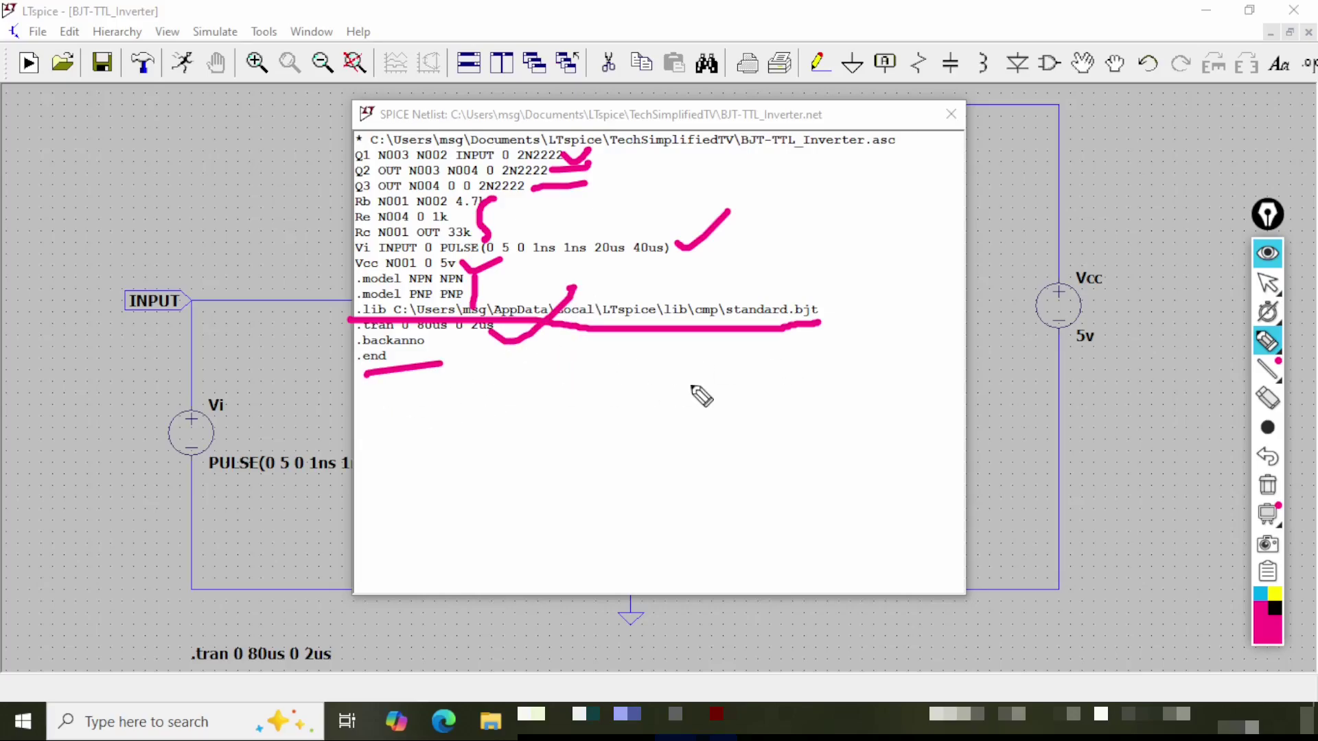
{"action": "key", "text": "Escape"}
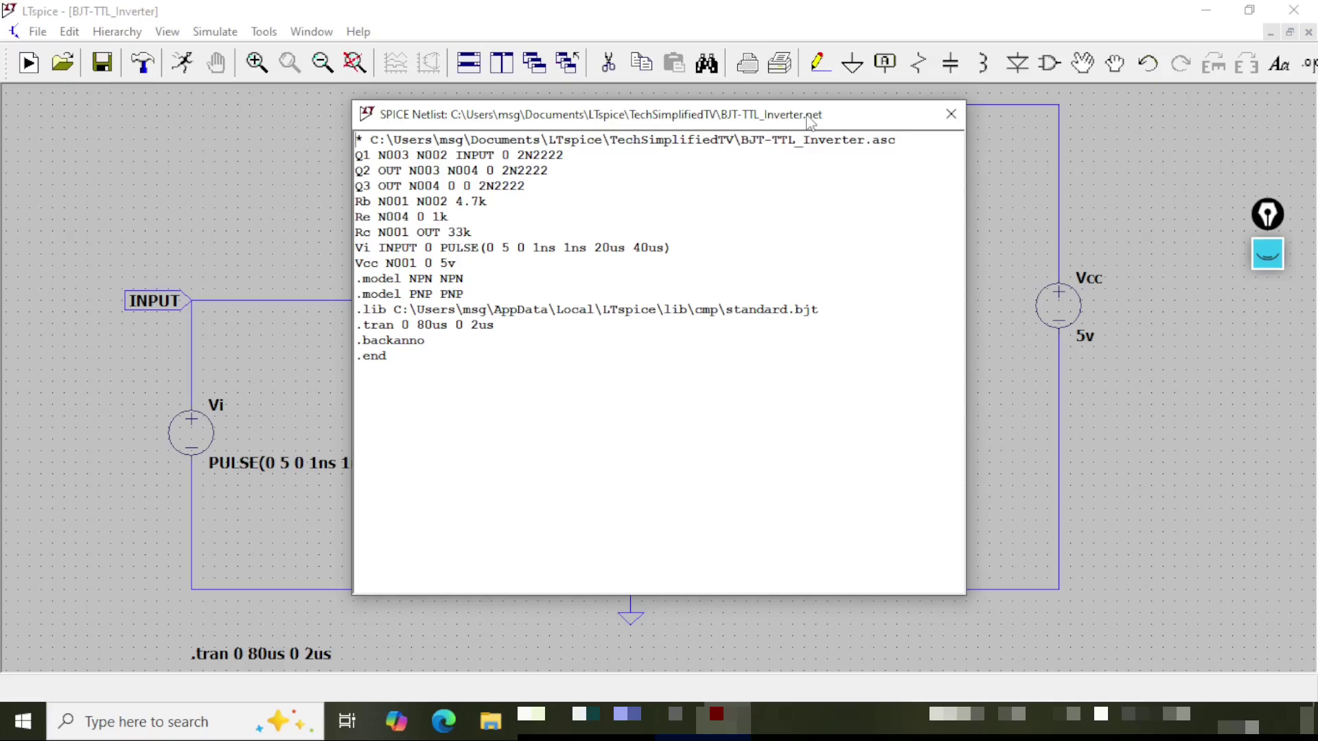
{"action": "left_click", "coordinate": [950, 114]}
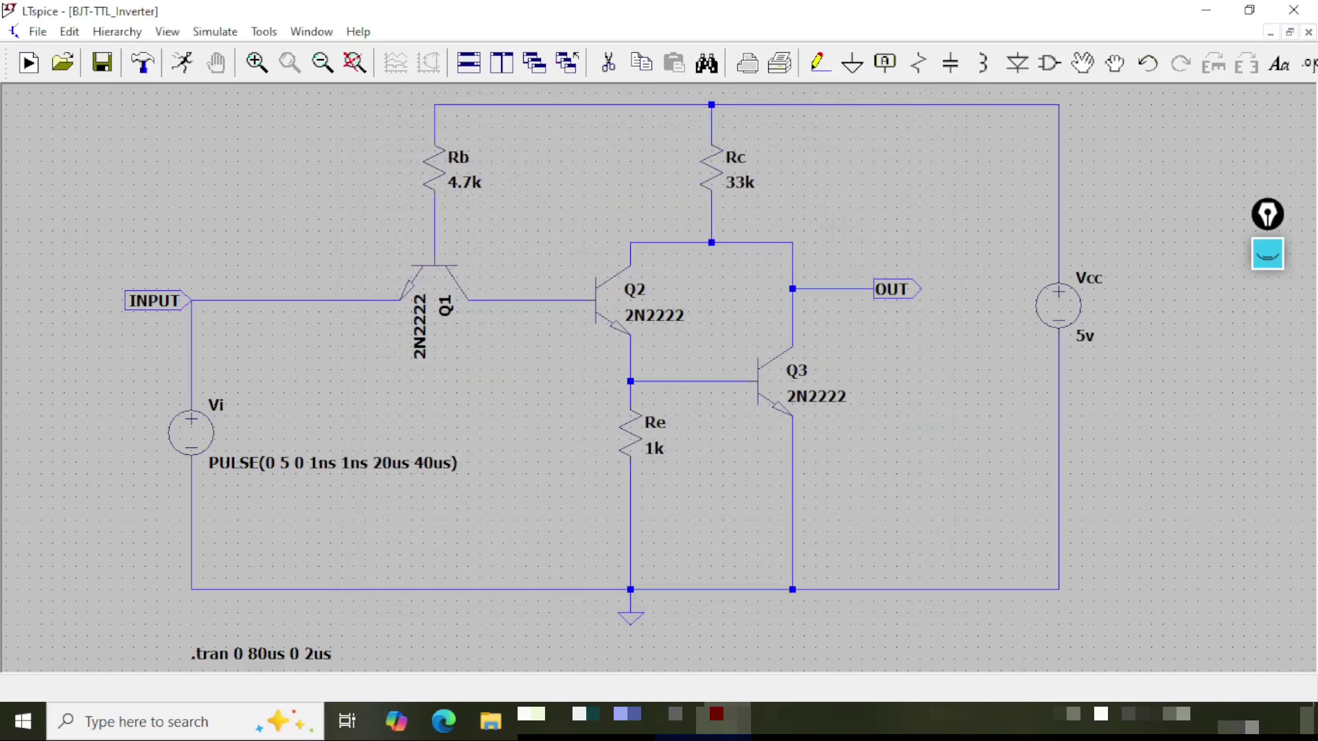
- Run the transient simulation and review the SPICE output log
{"action": "left_click", "coordinate": [181, 65]}
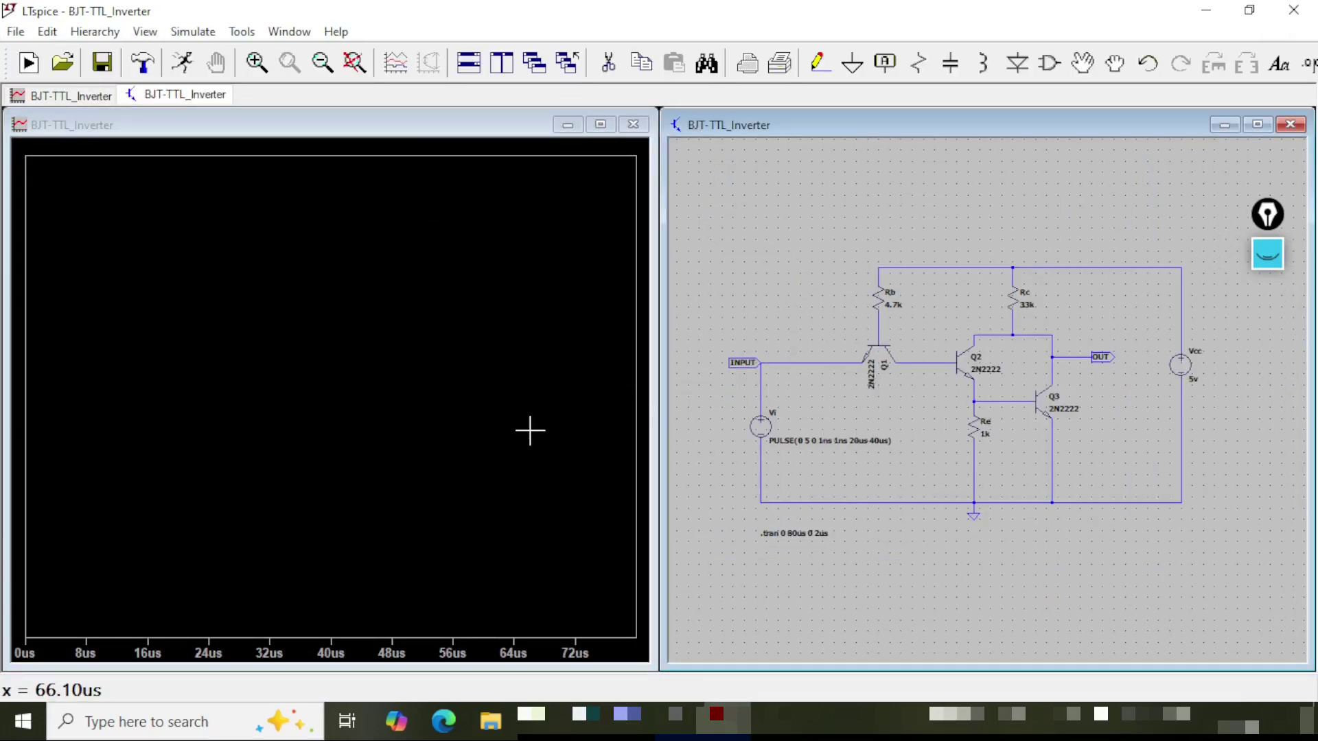
{"action": "left_click", "coordinate": [145, 32]}
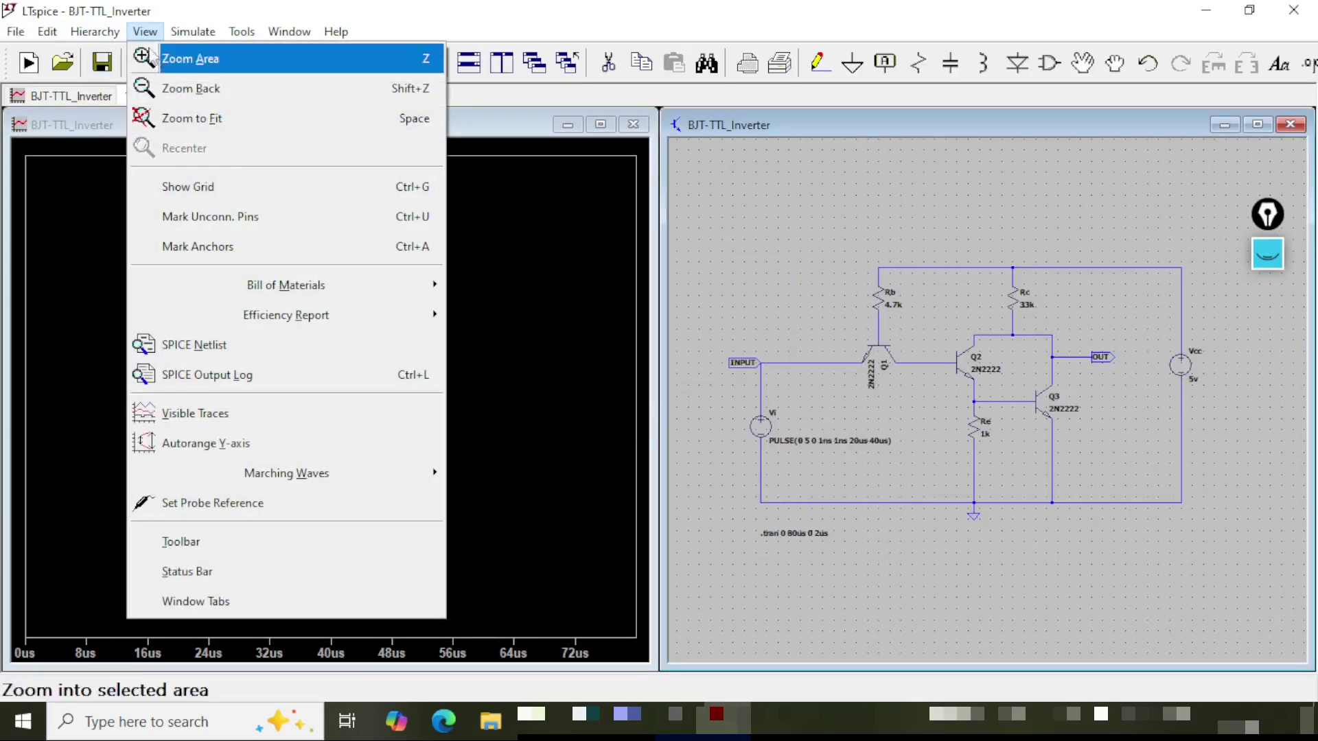
{"action": "left_click", "coordinate": [244, 374]}
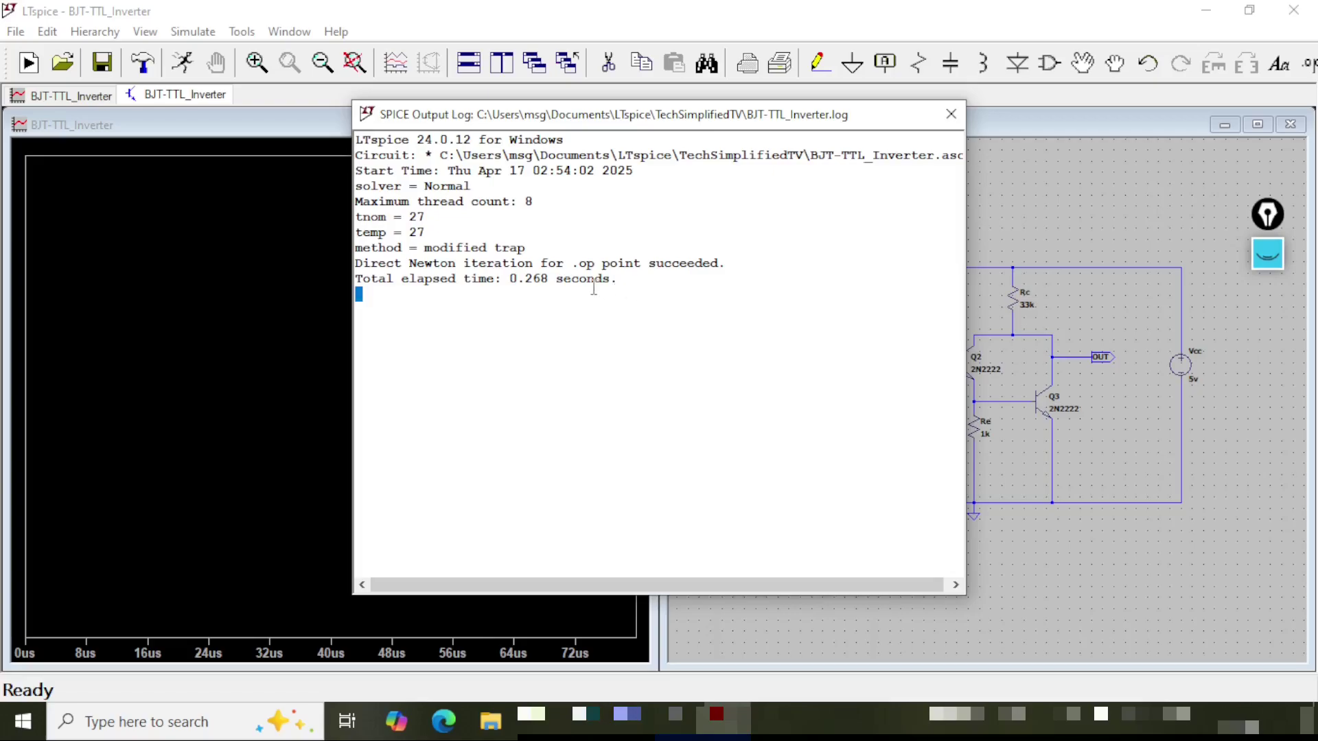
{"action": "left_click_drag", "start_coordinate": [359, 294], "coordinate": [339, 120]}
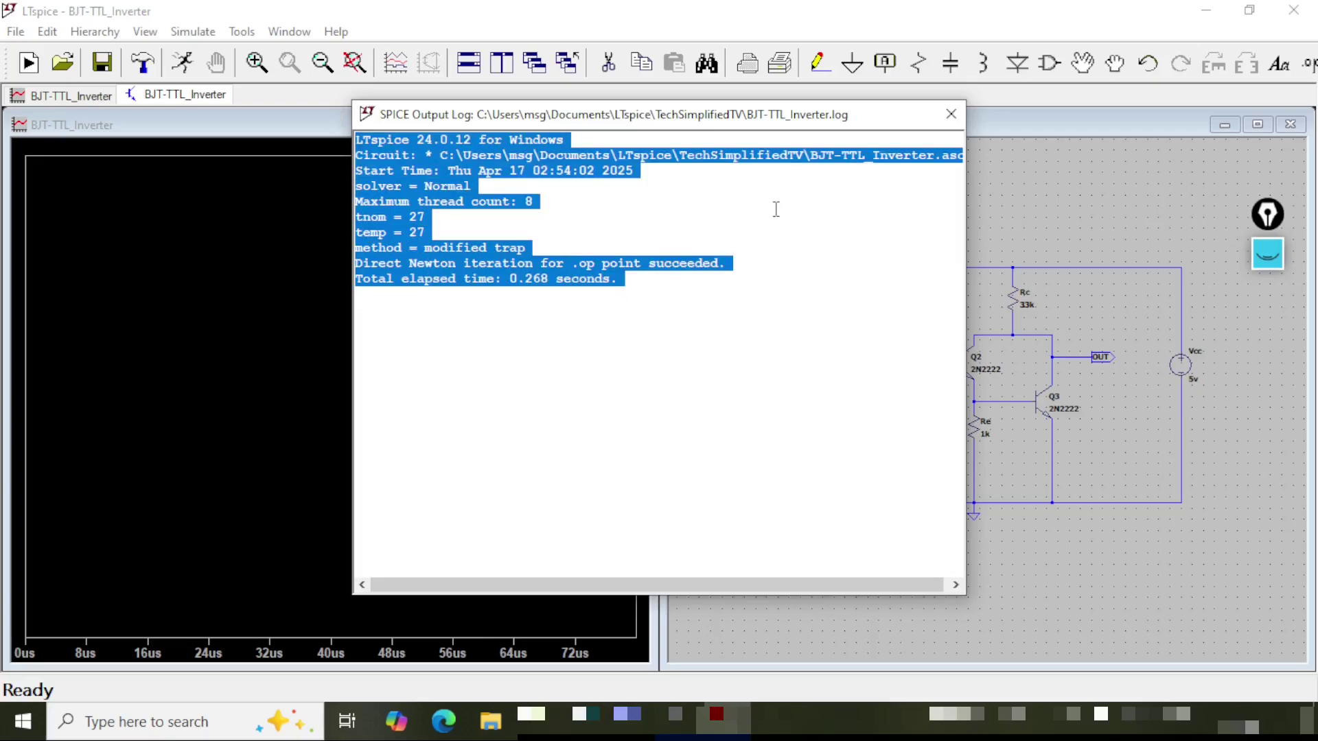
{"action": "left_click", "coordinate": [768, 231]}
{"action": "left_click", "coordinate": [950, 115]}
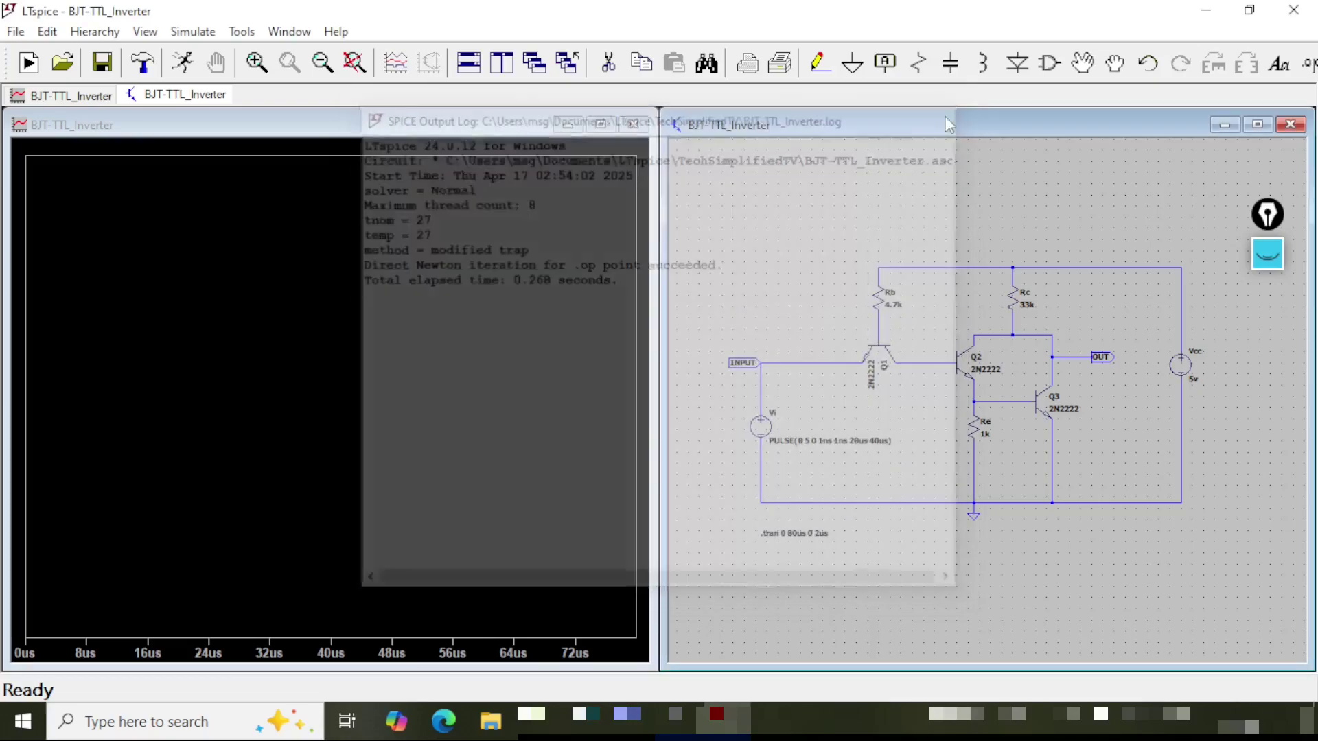
- Plot the INPUT node voltage, add a second plot pane below it, and plot the OUT node voltage there
{"action": "left_click", "coordinate": [746, 357]}
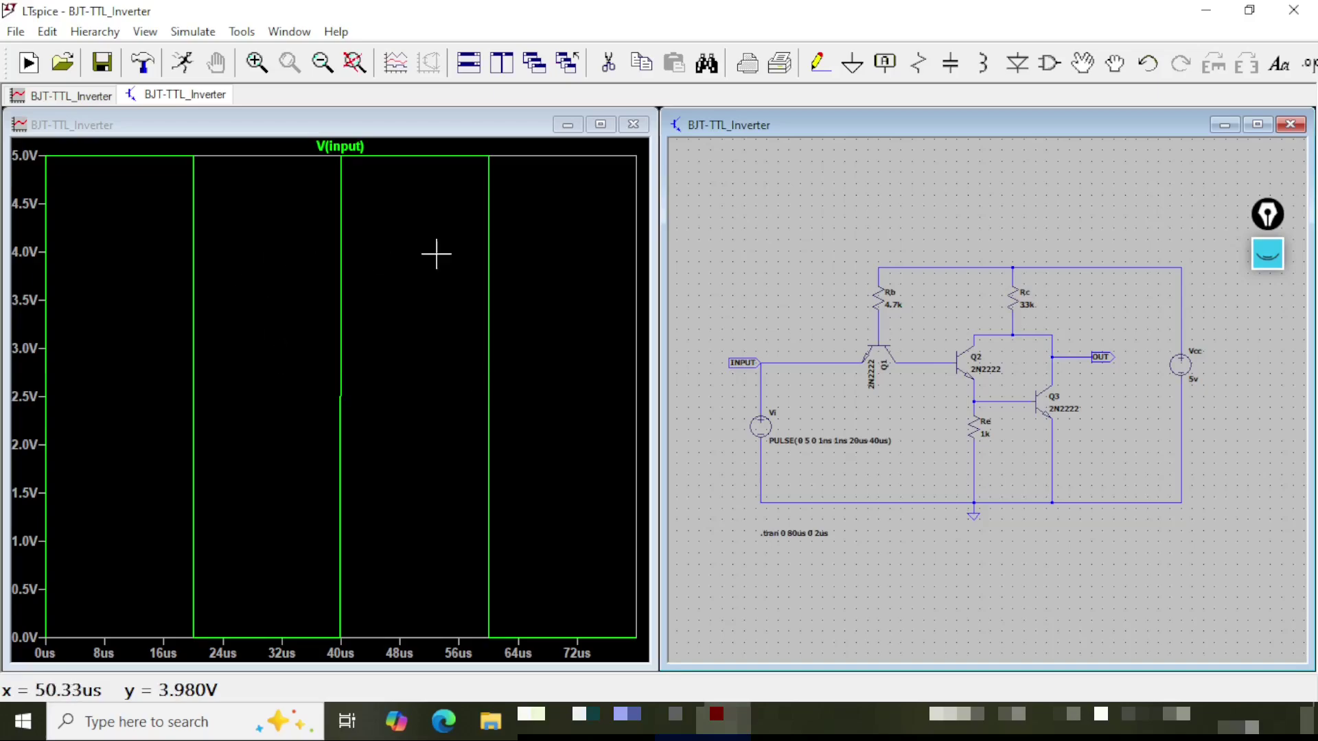
{"action": "left_click", "coordinate": [455, 118]}
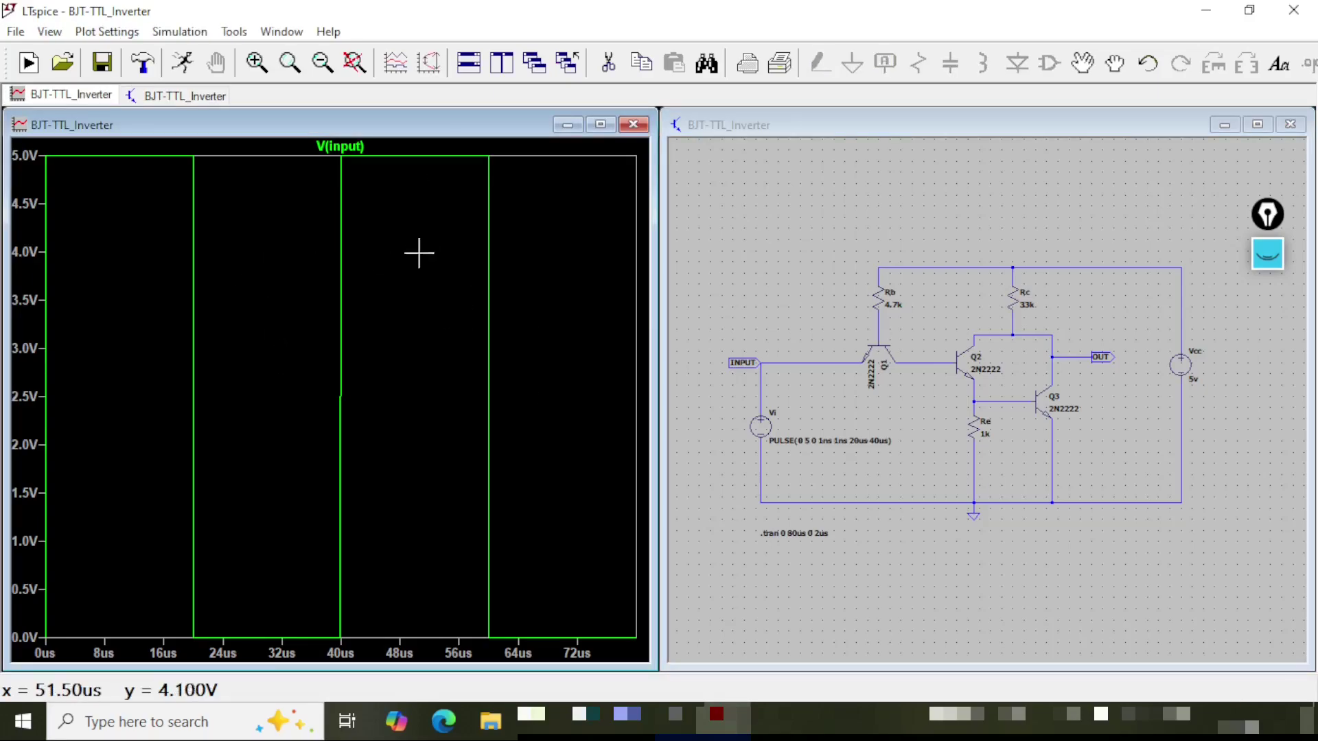
{"action": "key", "text": "b"}
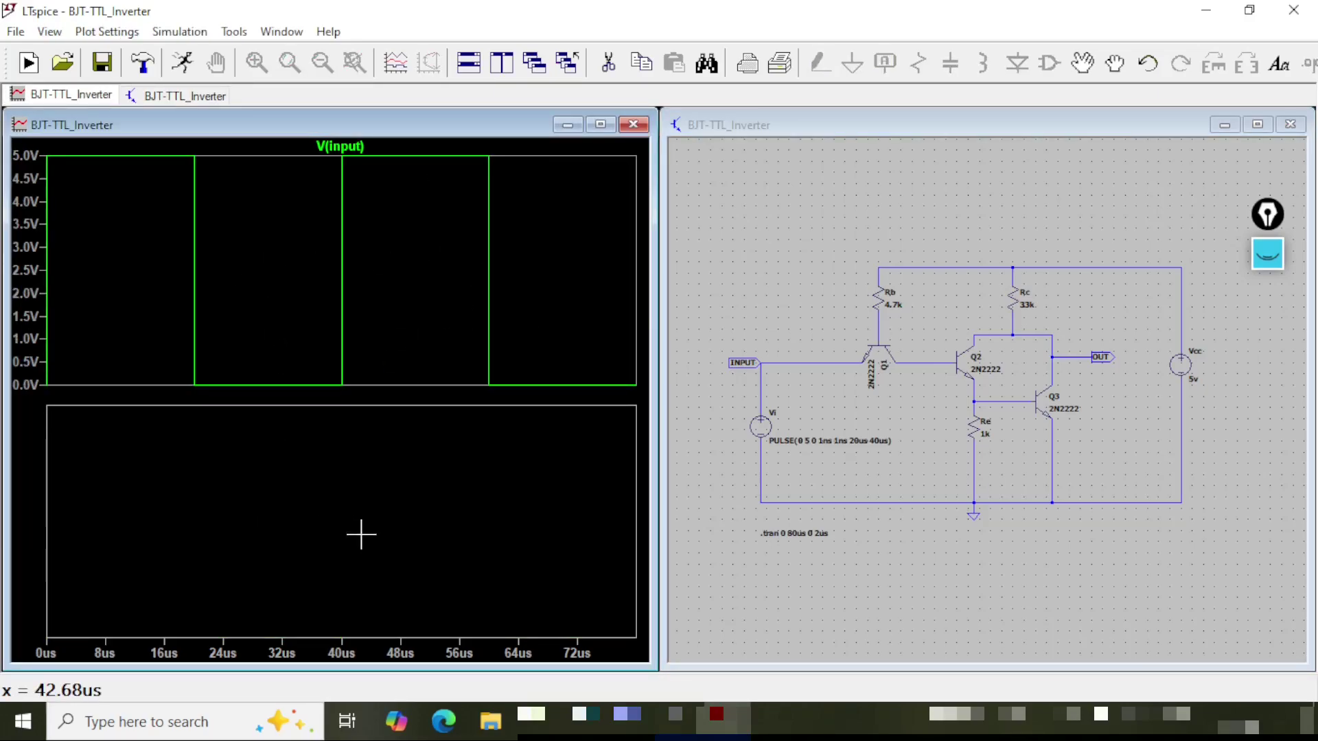
{"action": "left_click", "coordinate": [1032, 122]}
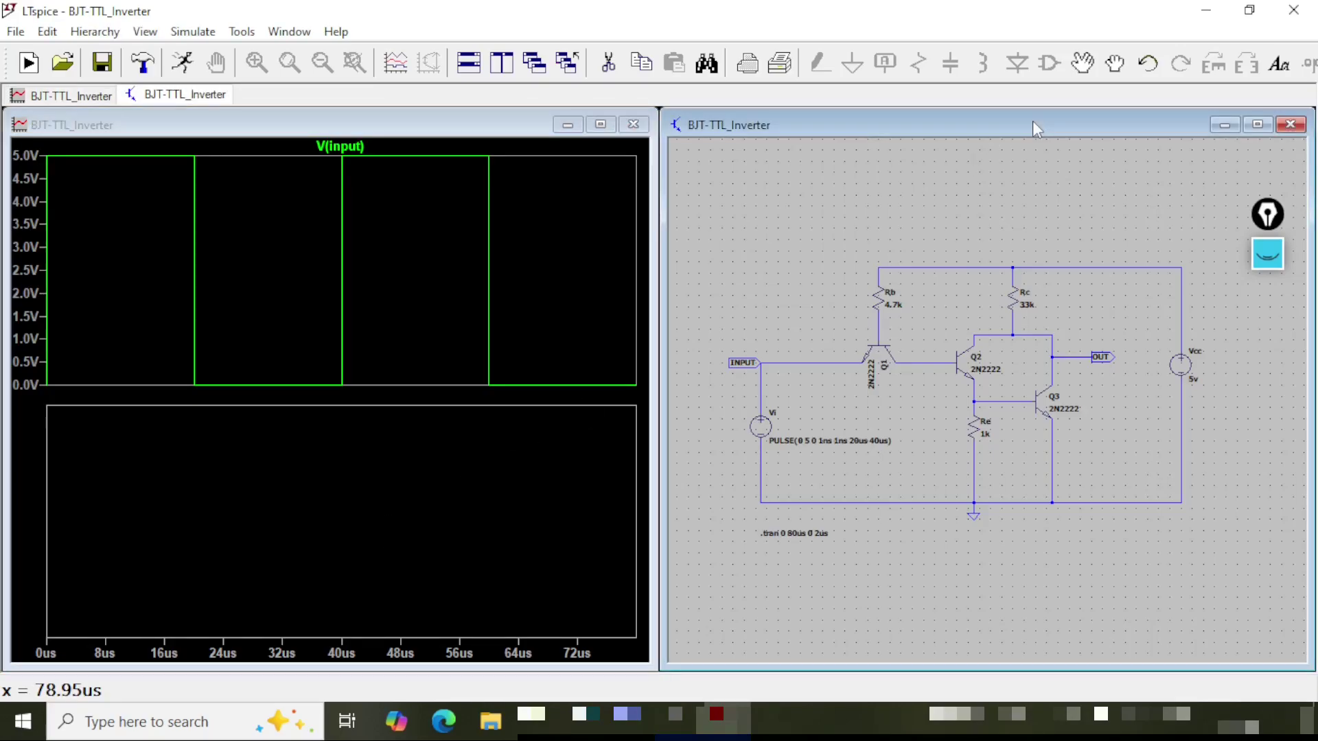
{"action": "left_click", "coordinate": [1107, 354]}
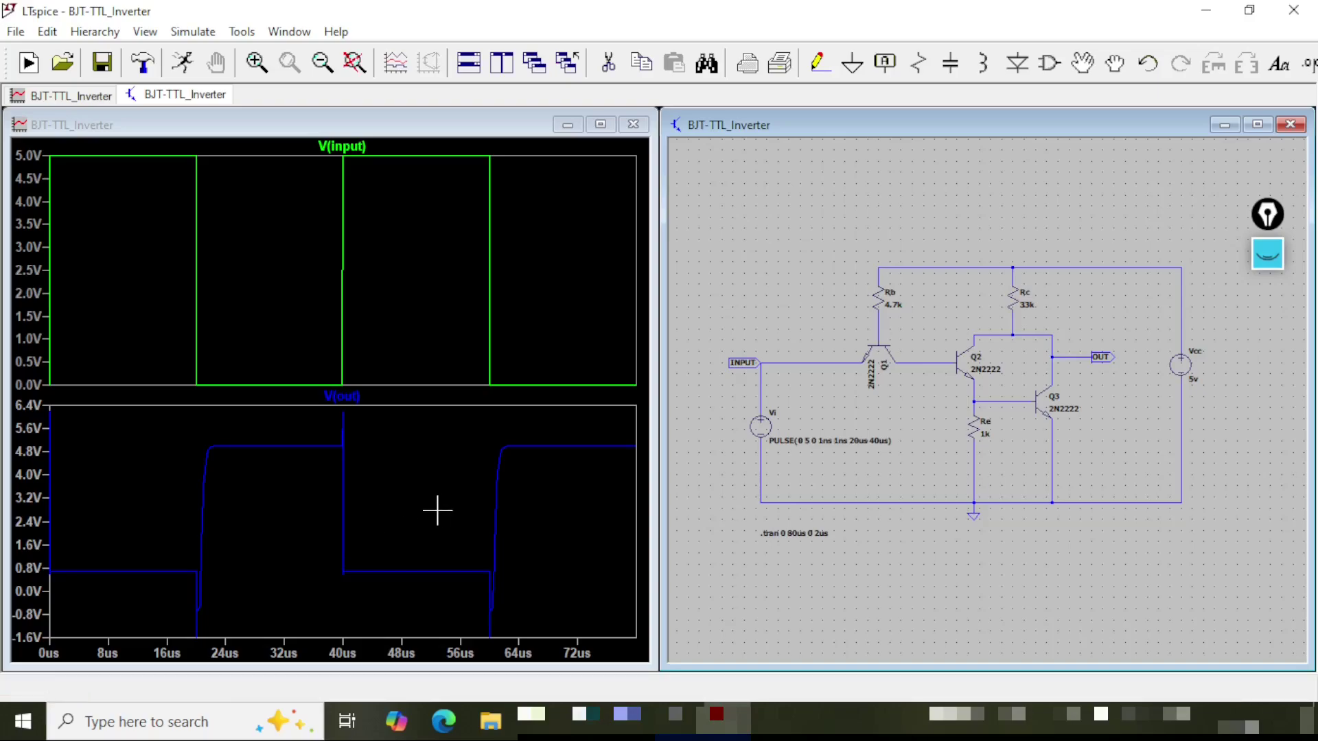
- Trace the V(input) pulse waveform with the pen and mark the V(out) spikes at about 40us and 20us
{"action": "key", "text": "ctrl+shift+2"}
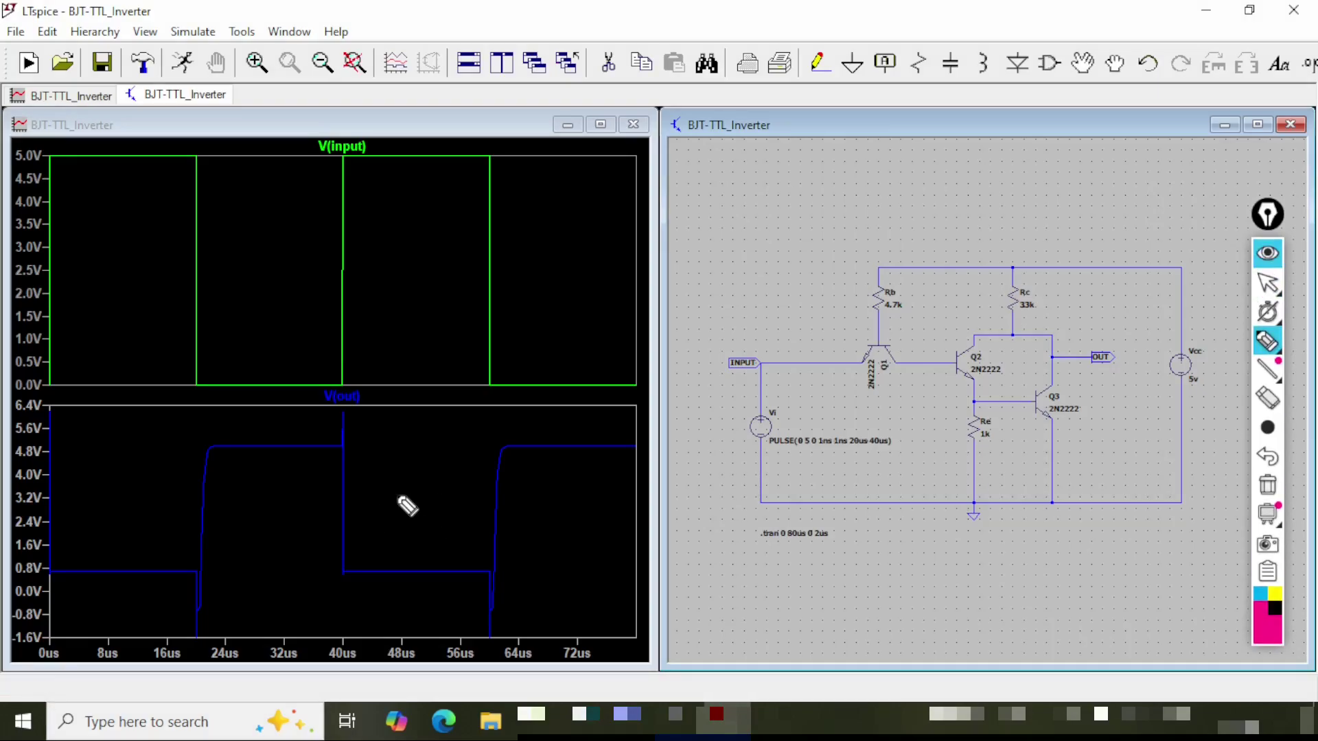
{"action": "mouse_move", "coordinate": [42, 343]}
{"action": "left_mouse_down"}
{"action": "mouse_move", "coordinate": [52, 243]}
{"action": "mouse_move", "coordinate": [131, 162]}
{"action": "mouse_move", "coordinate": [184, 180]}
{"action": "mouse_move", "coordinate": [196, 381]}
{"action": "mouse_move", "coordinate": [370, 378]}
{"action": "mouse_move", "coordinate": [357, 148]}
{"action": "mouse_move", "coordinate": [503, 172]}
{"action": "mouse_move", "coordinate": [502, 382]}
{"action": "mouse_move", "coordinate": [637, 384]}
{"action": "left_mouse_up"}
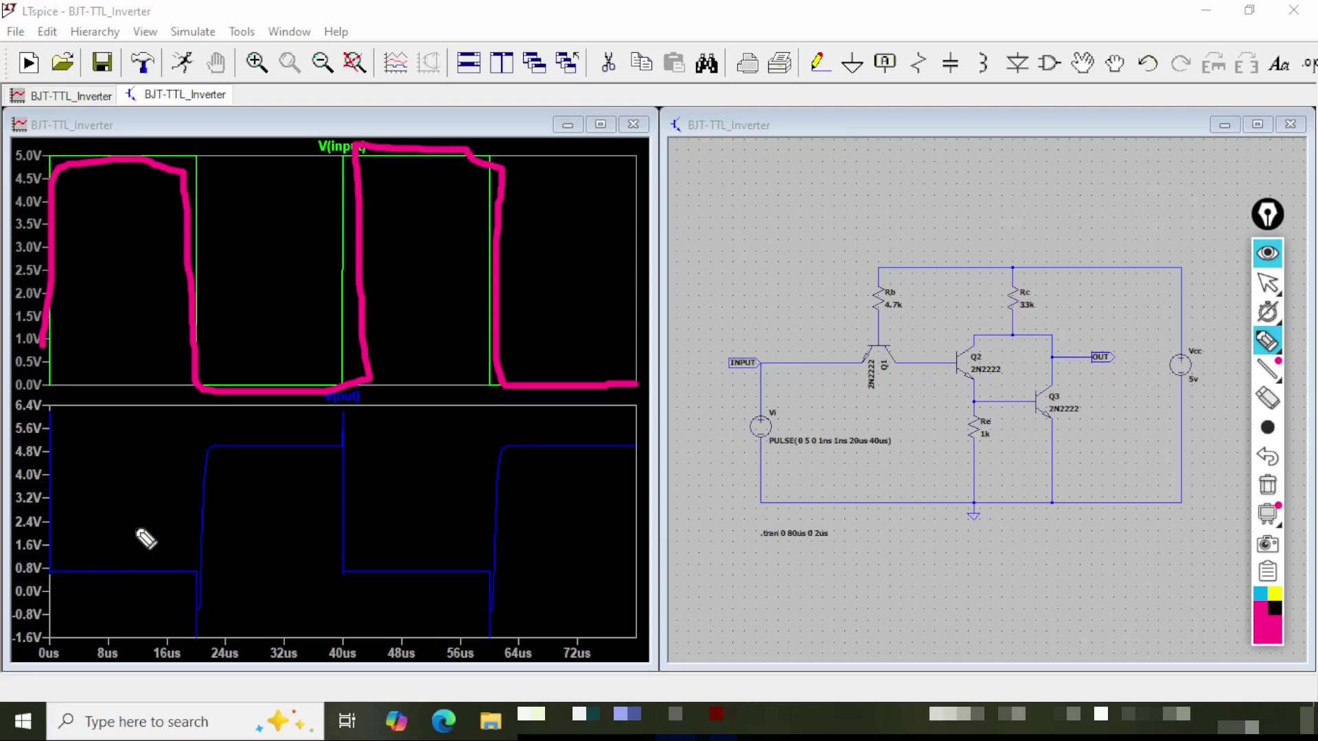
{"action": "left_click_drag", "start_coordinate": [336, 405], "coordinate": [342, 435]}
{"action": "left_click_drag", "start_coordinate": [199, 577], "coordinate": [203, 635]}
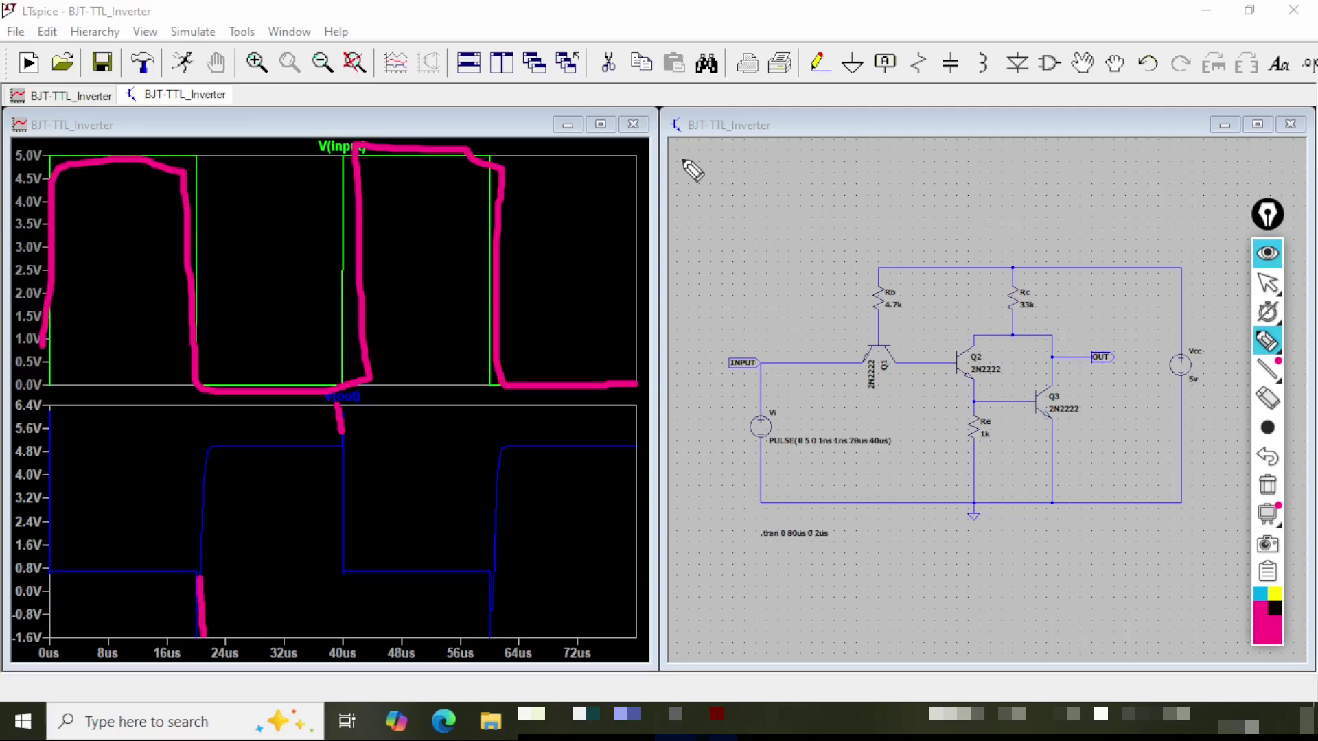
- Draw a horizontal pen line across the V(out) plot at about 4 V and hatch the region above it
{"action": "left_click_drag", "start_coordinate": [43, 474], "coordinate": [630, 474]}
{"action": "left_click_drag", "start_coordinate": [82, 403], "coordinate": [65, 450]}
{"action": "left_click_drag", "start_coordinate": [187, 409], "coordinate": [163, 470]}
{"action": "left_click_drag", "start_coordinate": [290, 407], "coordinate": [265, 491]}
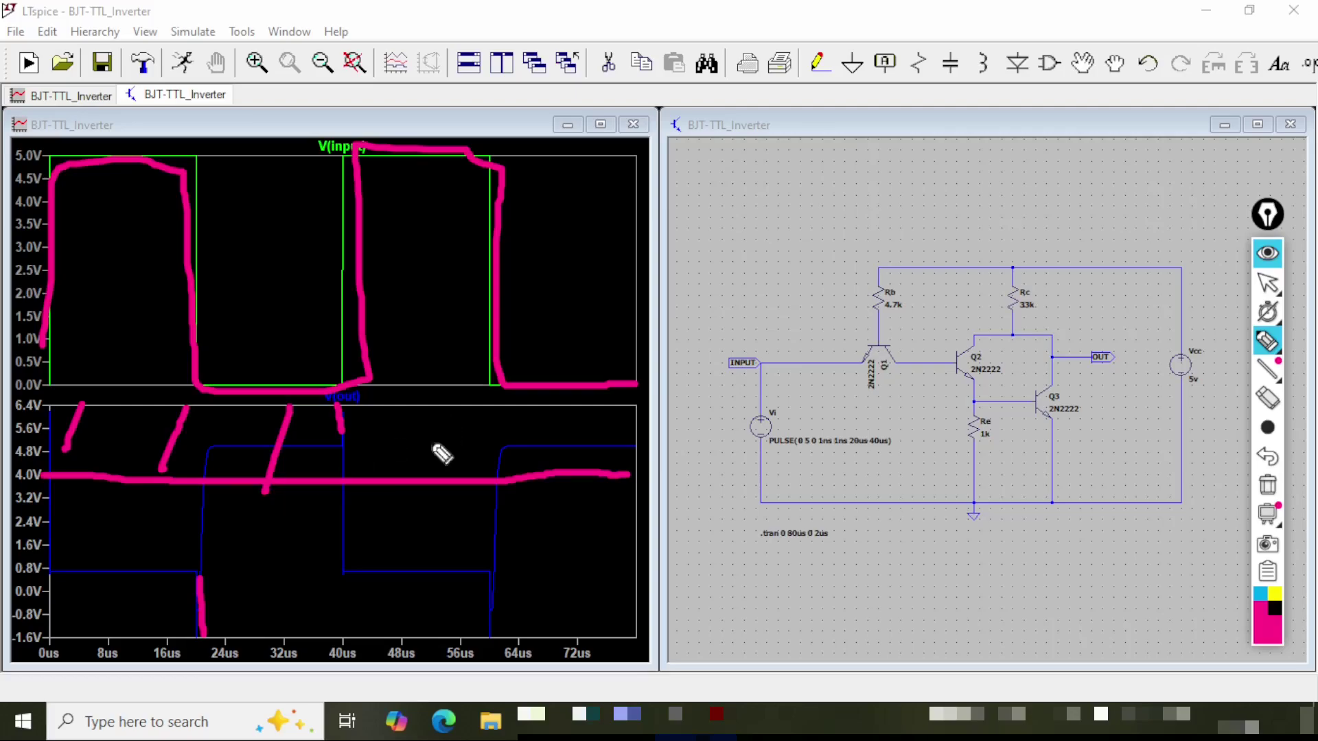
{"action": "left_click_drag", "start_coordinate": [437, 414], "coordinate": [409, 486]}
{"action": "left_click_drag", "start_coordinate": [587, 413], "coordinate": [560, 467]}
- Draw a horizontal pen line across the V(out) plot at about 1 V and hatch the region below it
{"action": "left_click_drag", "start_coordinate": [45, 557], "coordinate": [638, 561]}
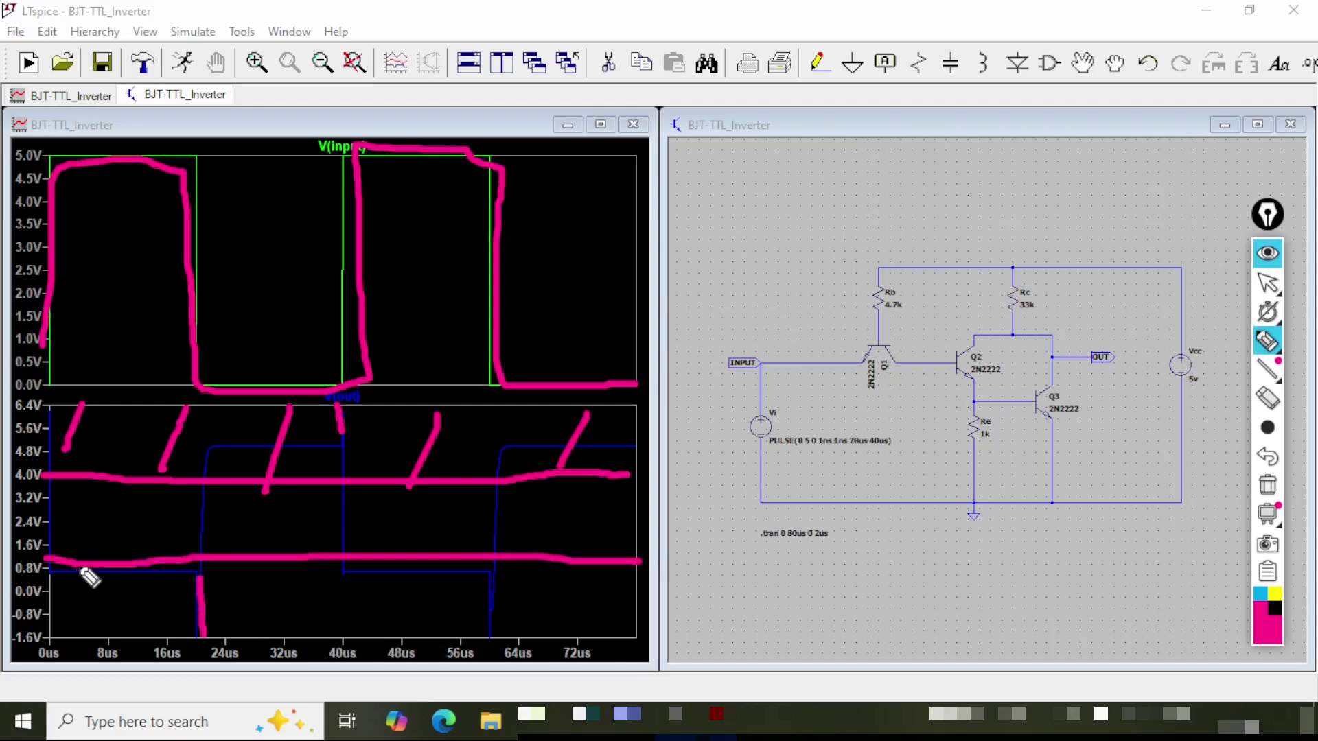
{"action": "left_click_drag", "start_coordinate": [85, 561], "coordinate": [65, 652]}
{"action": "left_click_drag", "start_coordinate": [177, 562], "coordinate": [148, 656]}
{"action": "left_click_drag", "start_coordinate": [285, 552], "coordinate": [266, 627]}
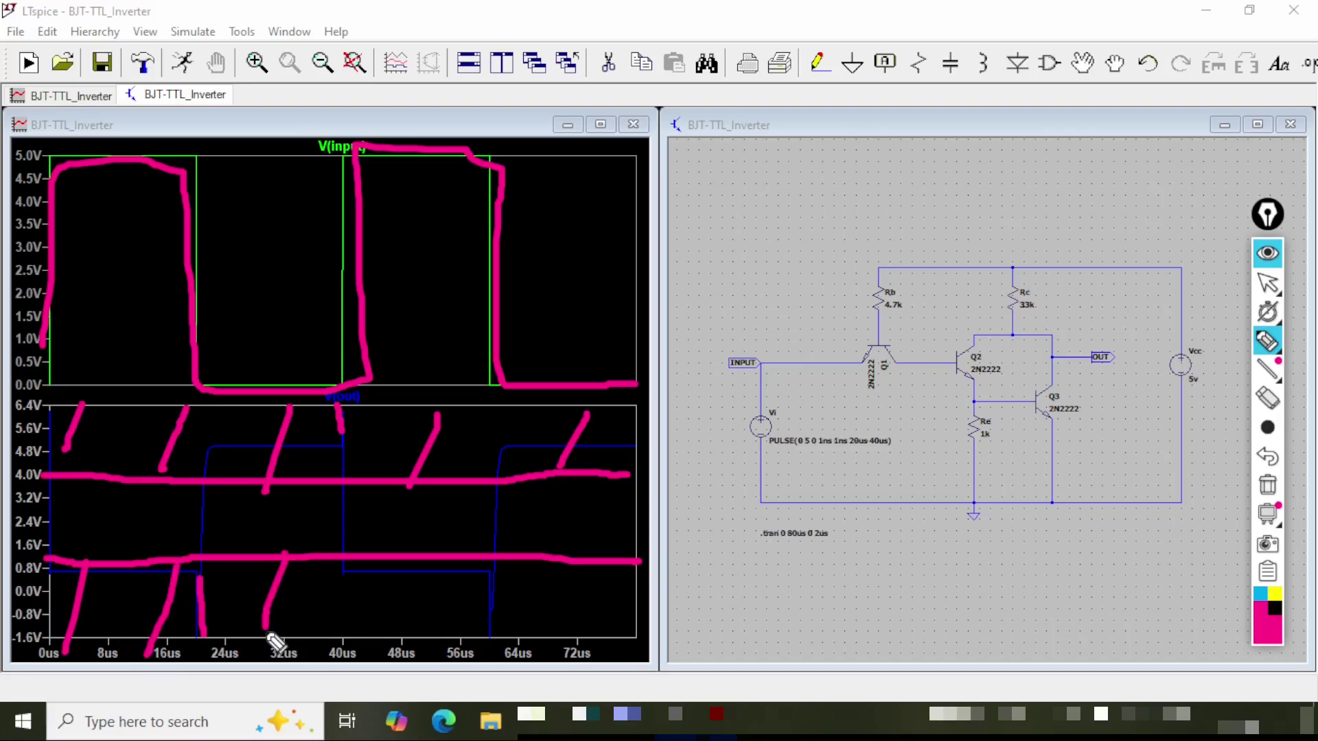
{"action": "left_click_drag", "start_coordinate": [400, 552], "coordinate": [374, 641]}
{"action": "left_click_drag", "start_coordinate": [497, 565], "coordinate": [477, 655]}
{"action": "left_click_drag", "start_coordinate": [594, 568], "coordinate": [566, 645]}
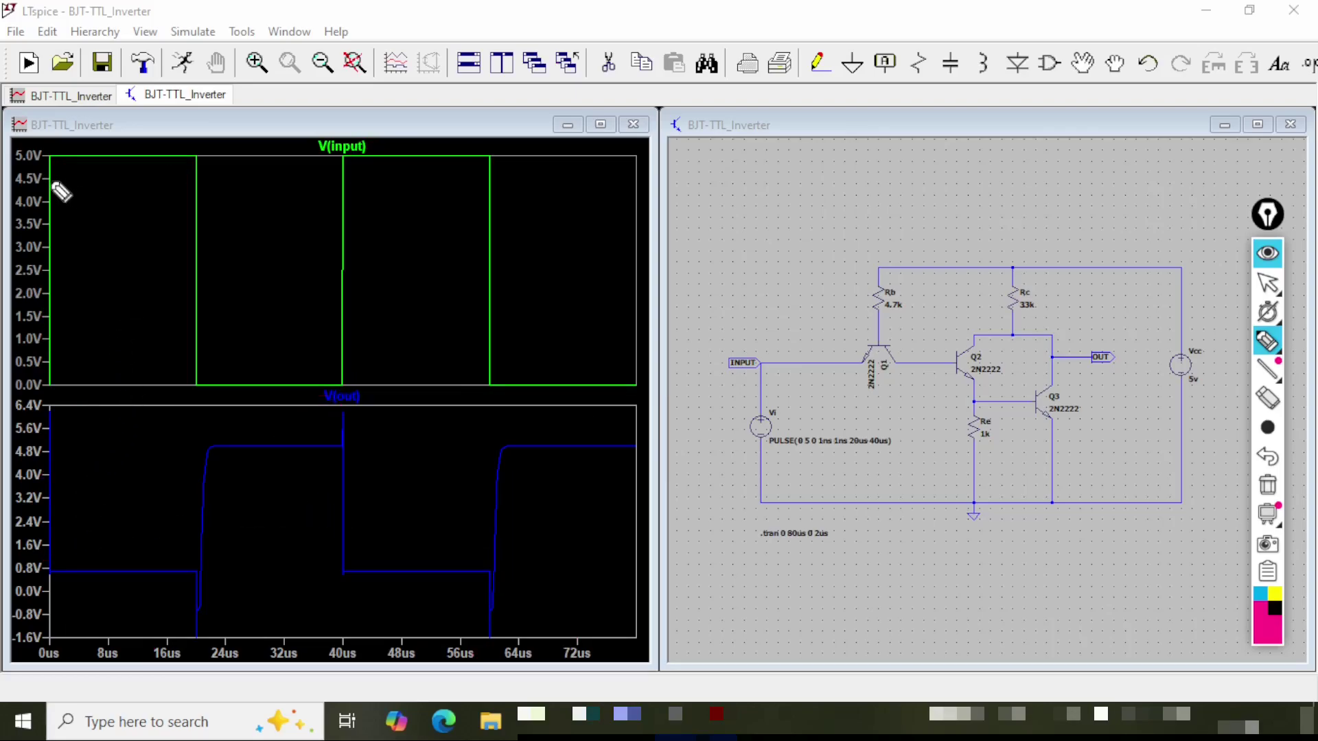
- Mark the corresponding high and low intervals of V(input) and V(out) with the pen to compare them, and clear the annotations
{"action": "mouse_move", "coordinate": [47, 172]}
{"action": "left_mouse_down"}
{"action": "mouse_move", "coordinate": [199, 152]}
{"action": "mouse_move", "coordinate": [200, 185]}
{"action": "left_mouse_up"}
{"action": "mouse_move", "coordinate": [48, 555]}
{"action": "left_mouse_down"}
{"action": "mouse_move", "coordinate": [57, 571]}
{"action": "mouse_move", "coordinate": [196, 575]}
{"action": "left_mouse_up"}
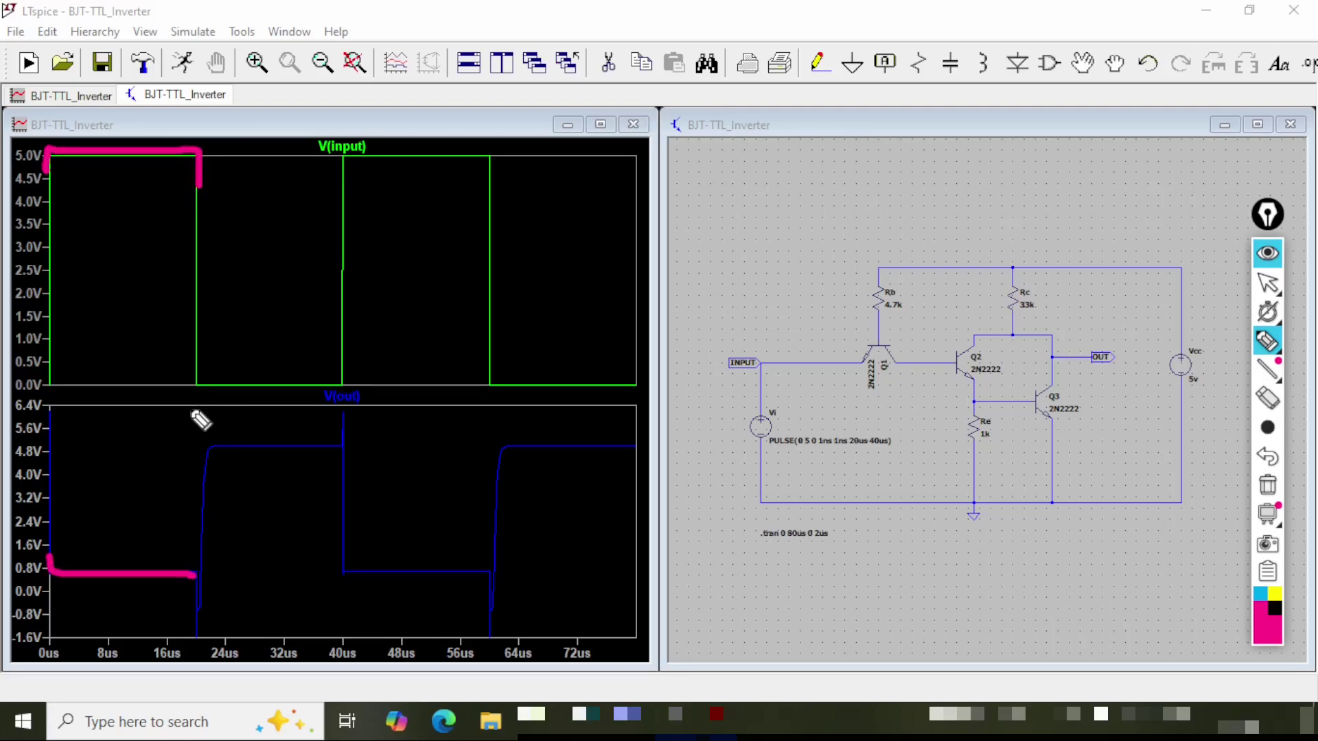
{"action": "mouse_move", "coordinate": [192, 358]}
{"action": "left_mouse_down"}
{"action": "mouse_move", "coordinate": [195, 381]}
{"action": "mouse_move", "coordinate": [342, 382]}
{"action": "mouse_move", "coordinate": [345, 344]}
{"action": "left_mouse_up"}
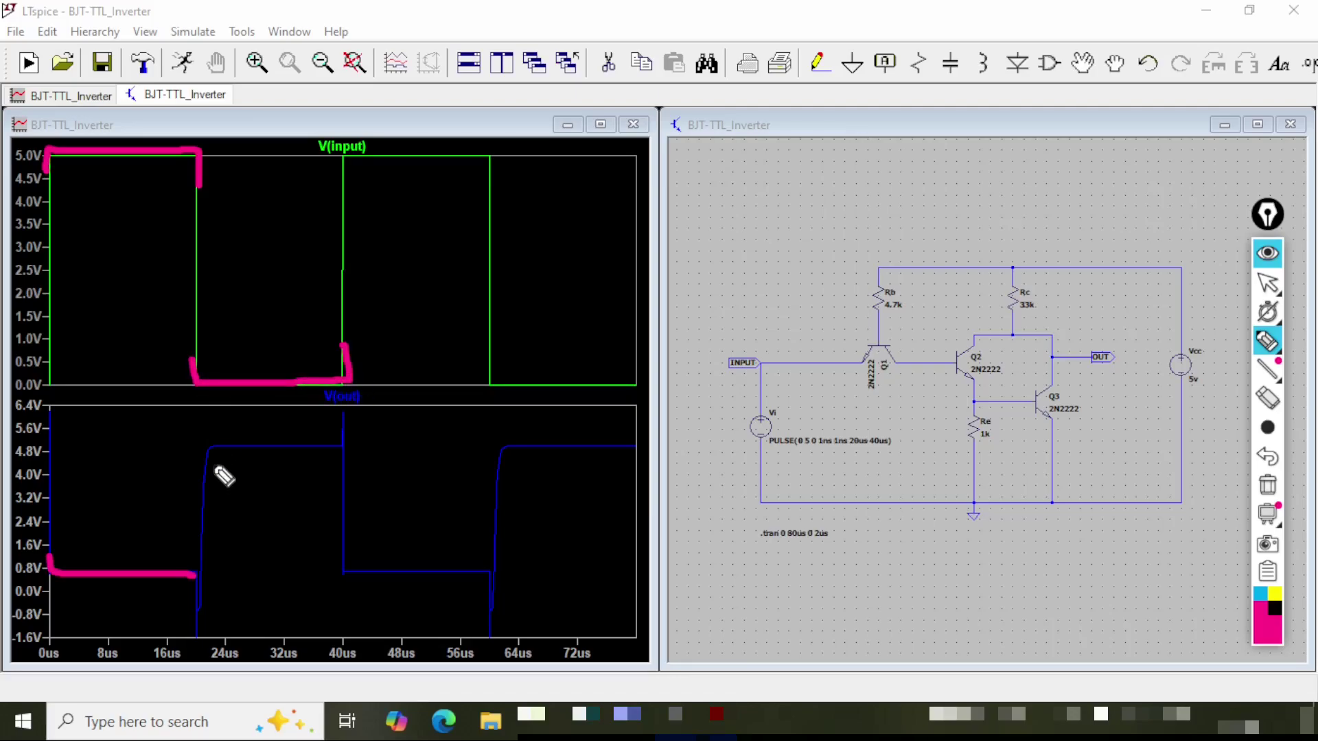
{"action": "left_click_drag", "start_coordinate": [199, 469], "coordinate": [350, 440]}
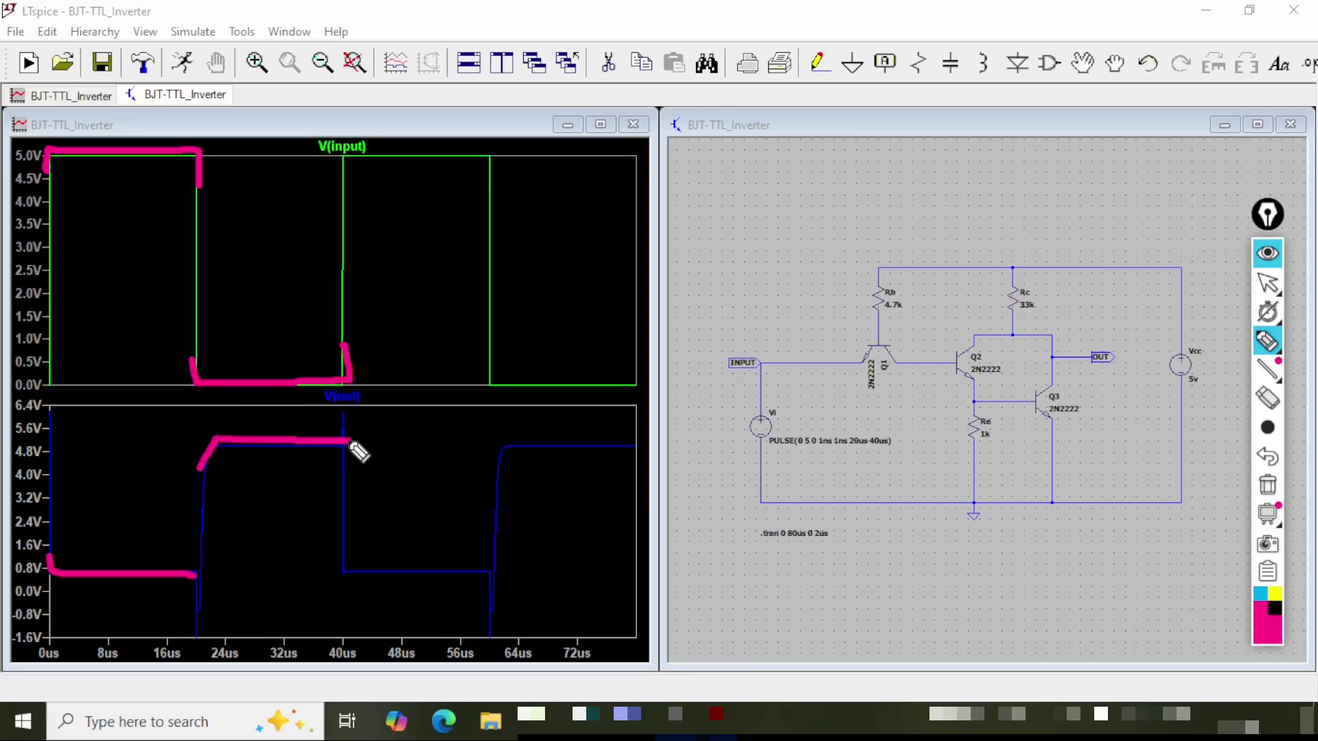
{"action": "mouse_move", "coordinate": [340, 157]}
{"action": "left_mouse_down"}
{"action": "mouse_move", "coordinate": [506, 166]}
{"action": "mouse_move", "coordinate": [501, 187]}
{"action": "left_mouse_up"}
{"action": "mouse_move", "coordinate": [348, 567]}
{"action": "left_mouse_down"}
{"action": "mouse_move", "coordinate": [365, 582]}
{"action": "mouse_move", "coordinate": [506, 573]}
{"action": "left_mouse_up"}
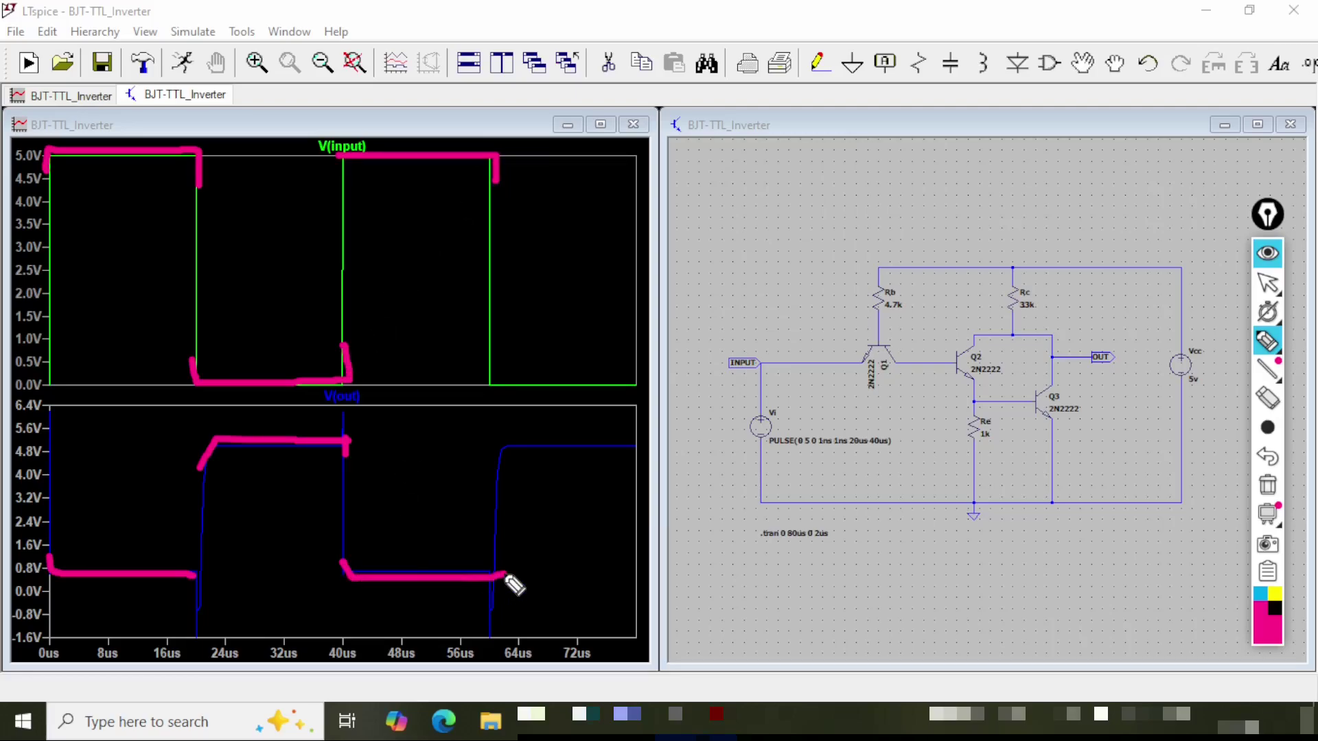
{"action": "left_click", "coordinate": [489, 376]}
{"action": "left_click_drag", "start_coordinate": [488, 375], "coordinate": [633, 383]}
{"action": "left_click_drag", "start_coordinate": [501, 455], "coordinate": [657, 440]}
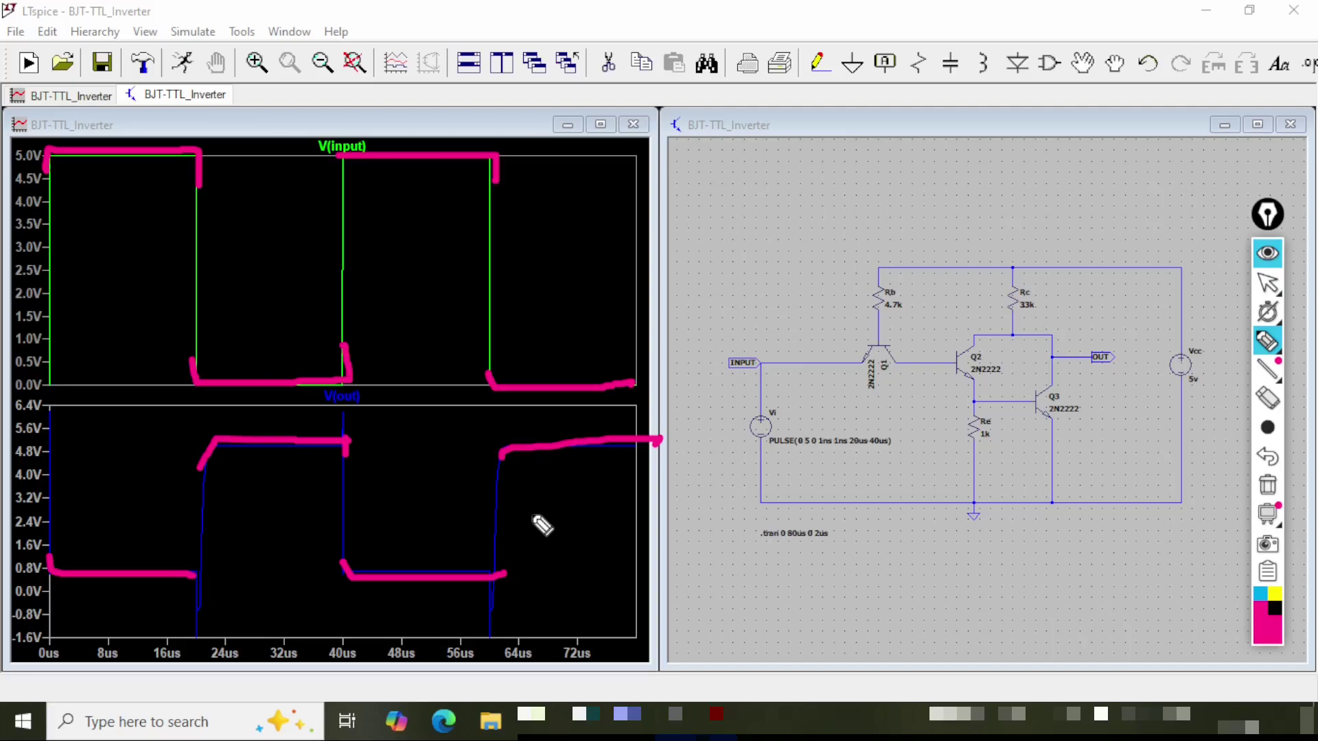
{"action": "key", "text": "ctrl+shift+1"}
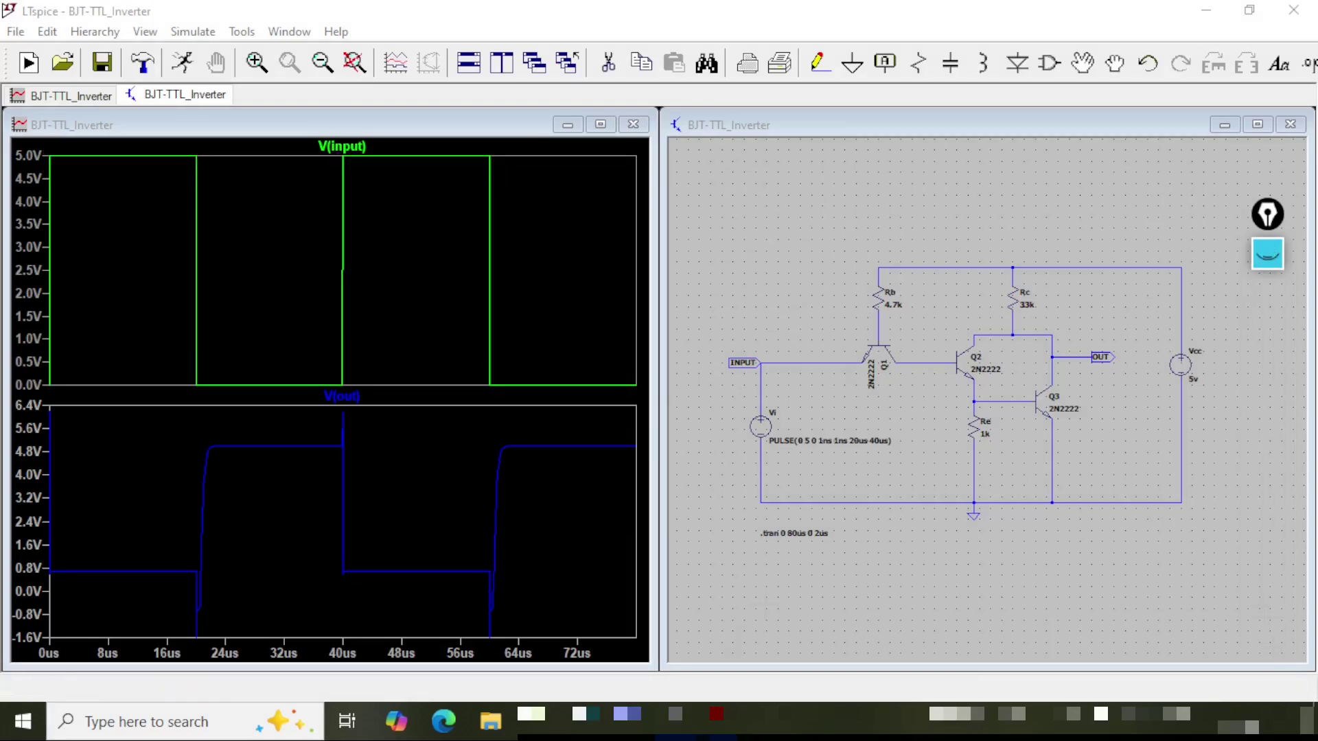